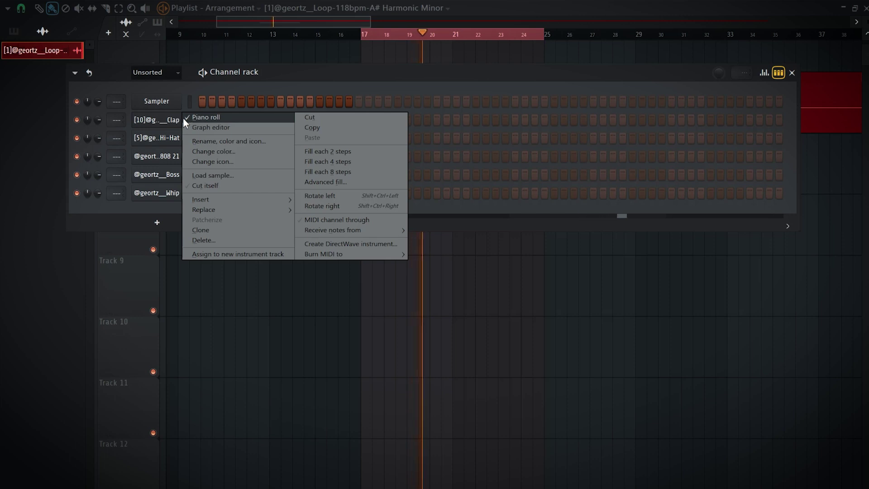
Open the Clap channel in the piano roll.
left_click(206, 117)
scroll(118, 235, "up", 2)
left_click_drag(111, 259, 254, 218)
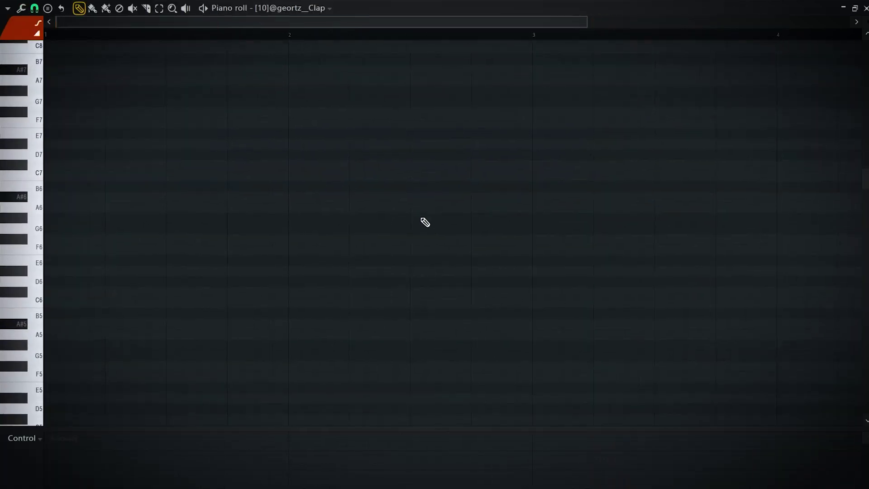
Set the scale highlighting root note to B in the piano roll.
left_click(8, 8)
mouse_move(67, 62)
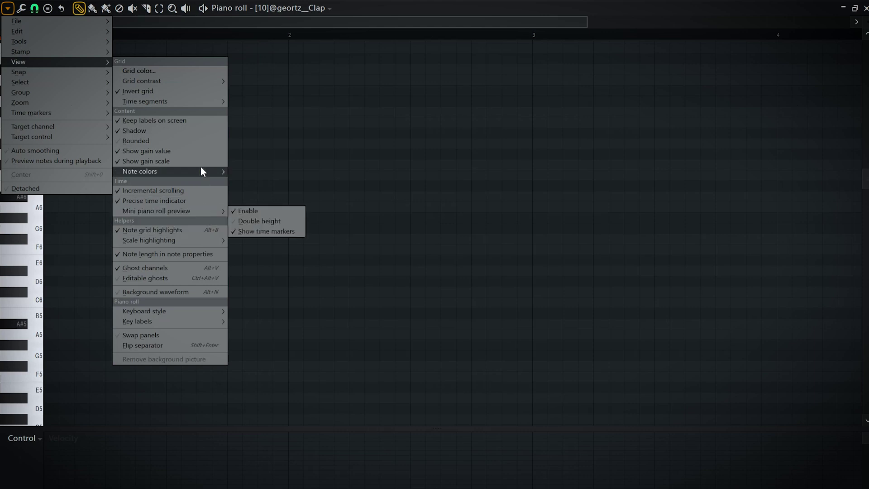
mouse_move(189, 242)
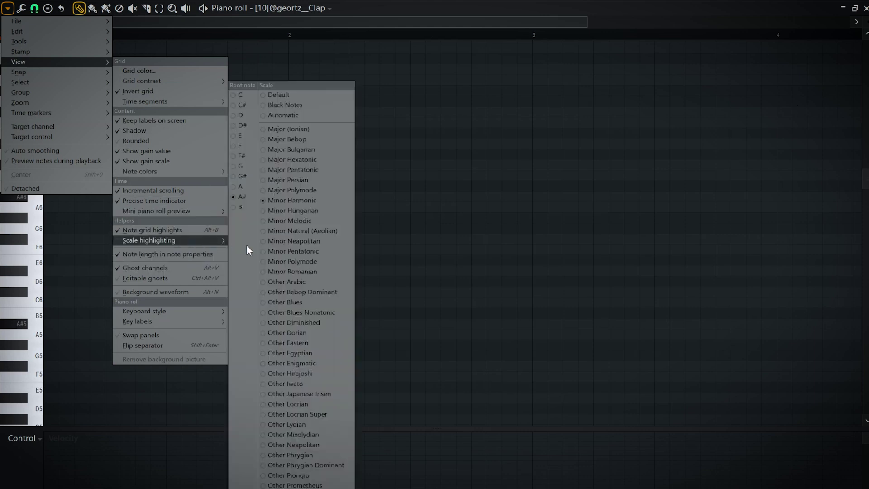
left_click(246, 207)
left_click(504, 213)
Place B4 claps on beat 3 of bars 1 and 2 and duplicate them into the following bars.
scroll(167, 314, "down", 7)
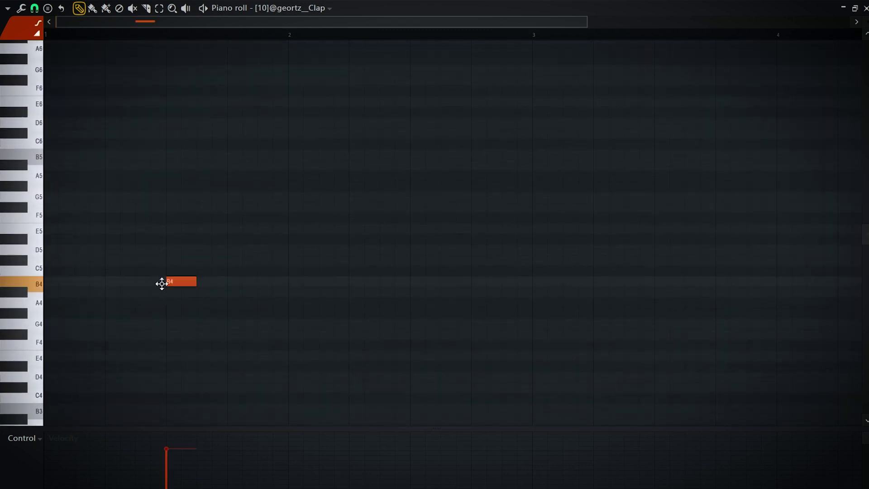
key("space")
left_click(411, 282)
scroll(411, 290, "down", 2)
key("ctrl+a")
key("ctrl+b")
Copy the claps onward so a B4 hit lands on beat 3 of every bar through bar 8.
left_click_drag(450, 305, 393, 301)
scroll(414, 285, "down", 1)
left_click_drag(499, 204, 36, 332)
left_click_drag(111, 296, 515, 307, "shift")
scroll(518, 319, "up", 2)
right_click(676, 329)
scroll(678, 324, "up", 3)
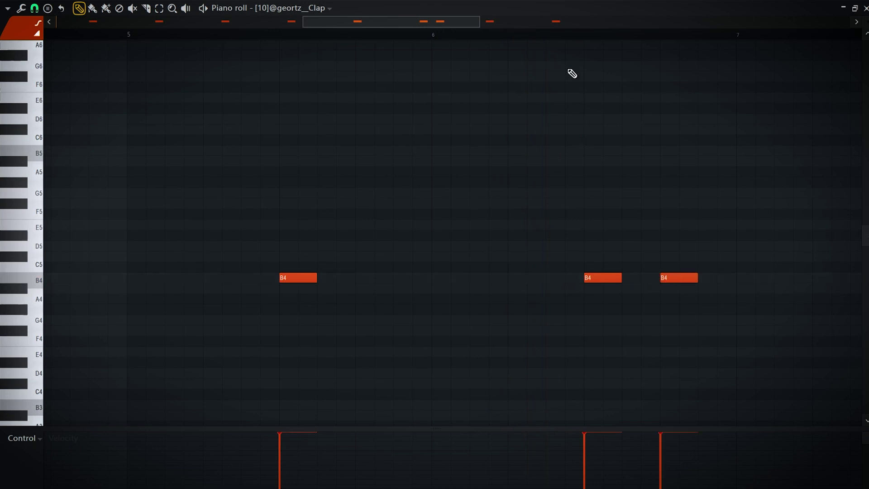
Put extra B4 claps directly before and after the beat 3 clap of bar 6, removing the misplaced hit.
left_click(652, 278)
right_click(653, 277)
left_click(626, 278)
scroll(633, 287, "down", 2)
key("space")
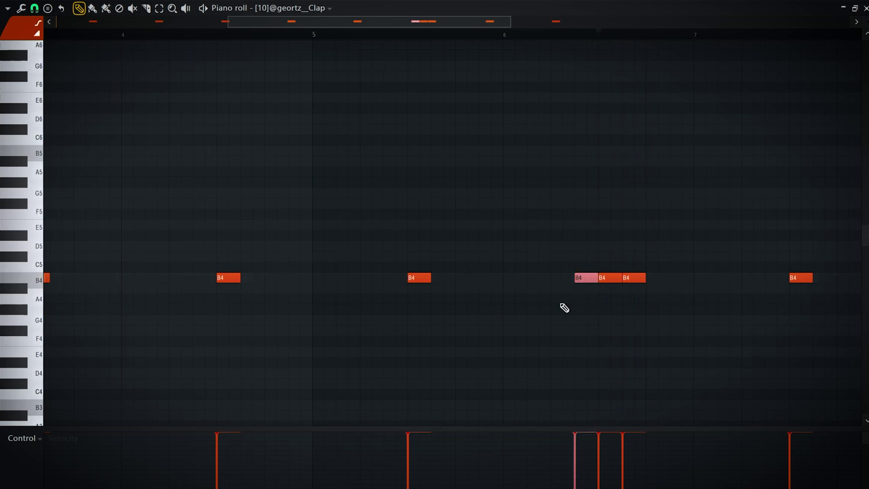
Chop the clap just before beat 3 of bar 6 into a fast roll.
key("ctrl+u")
left_click(508, 307)
scroll(607, 324, "up", 5)
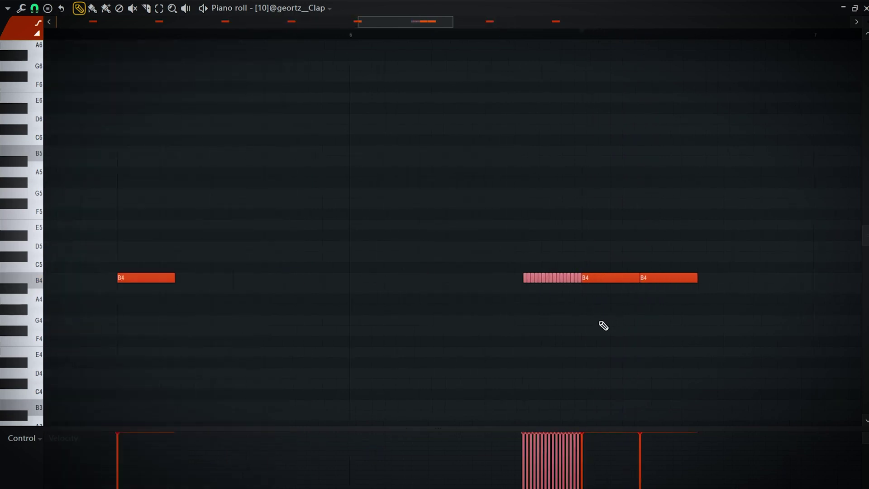
Enlarge the velocity lane, draw a rising velocity ramp across the clap roll and play it from bar 6.
left_click_drag(433, 431, 437, 321)
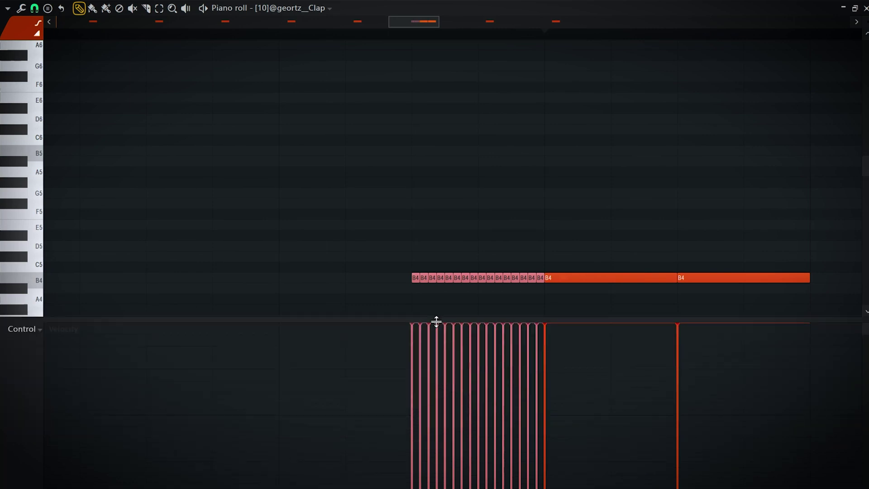
mouse_move(411, 488)
left_mouse_down()
mouse_move(584, 267)
mouse_move(548, 236)
left_mouse_up()
scroll(274, 127, "down", 5)
left_click(189, 35)
key("space")
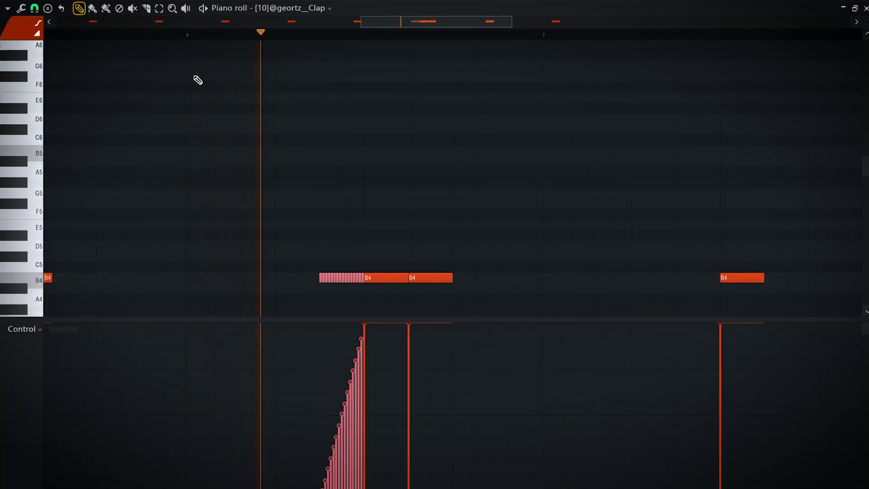
Select the clap roll notes in bar 6 and lower their overall velocity.
left_click_drag(303, 254, 361, 280)
key("space")
left_click_drag(318, 263, 360, 286)
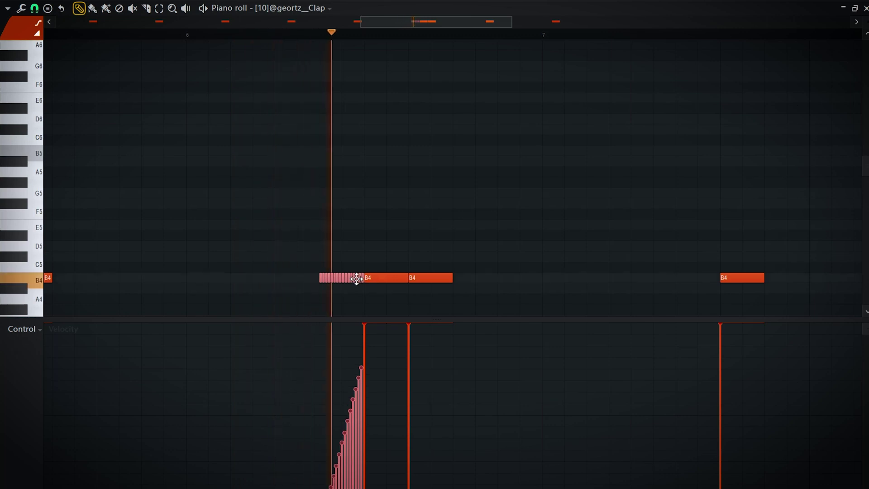
scroll(362, 220, "down", 4)
scroll(370, 220, "down", 3)
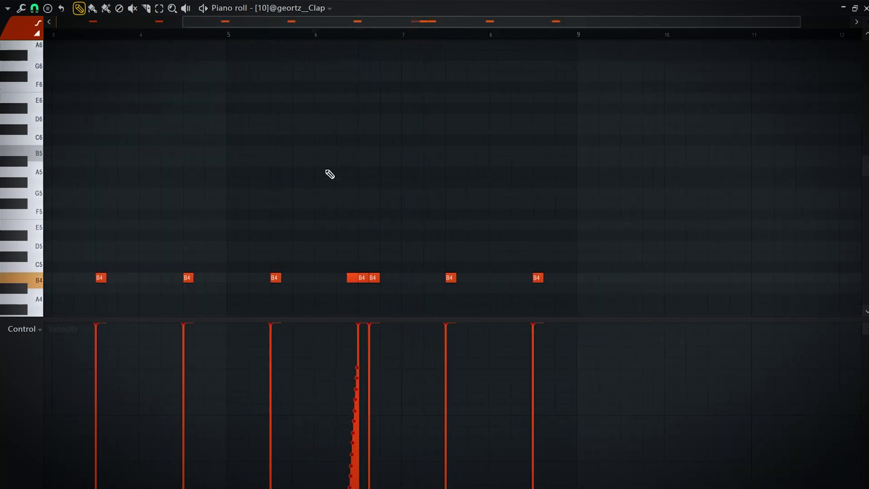
scroll(392, 99, "down", 4)
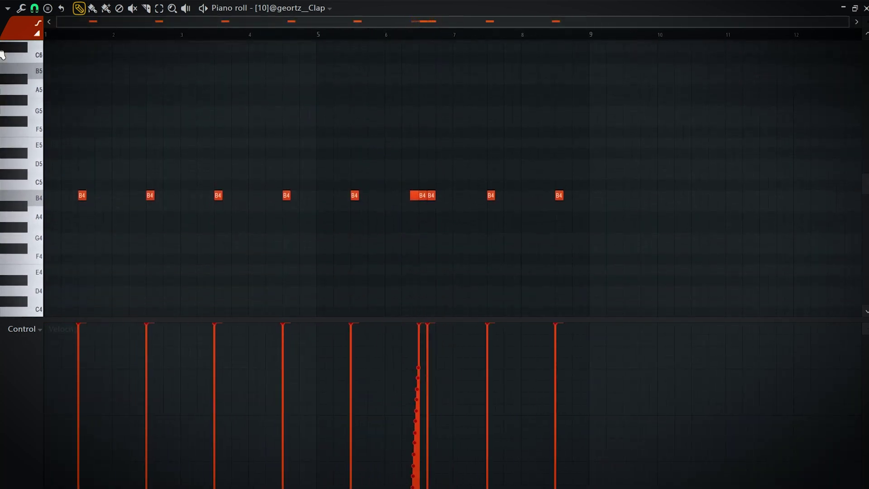
Fill the Hi-Hat channel every 2 steps and open it in the piano roll.
key("F6")
right_click(180, 136)
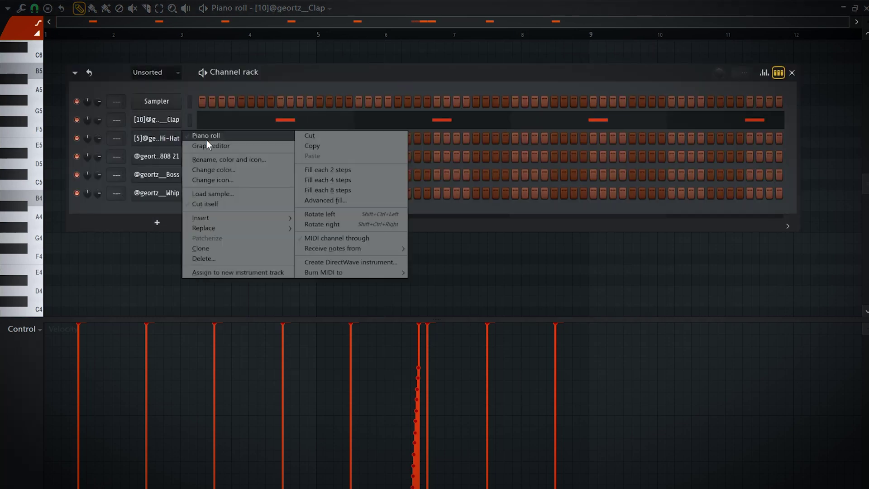
left_click(305, 167)
right_click(178, 138)
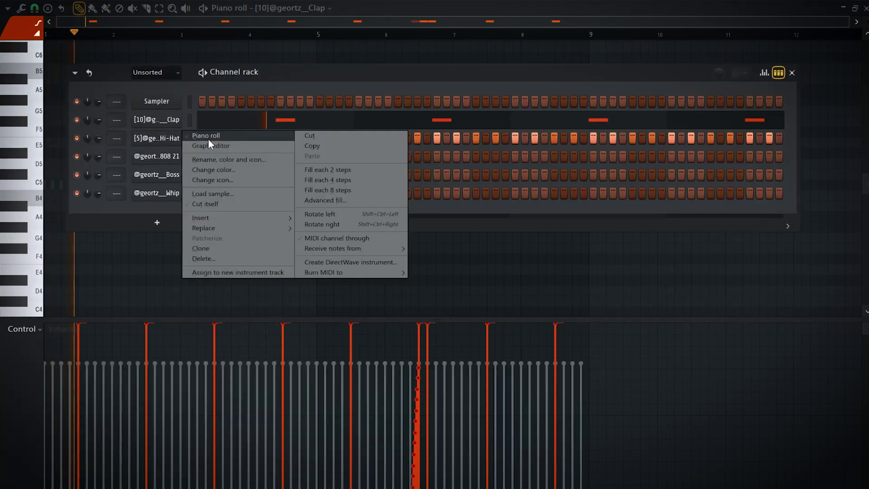
left_click(208, 139)
key("space")
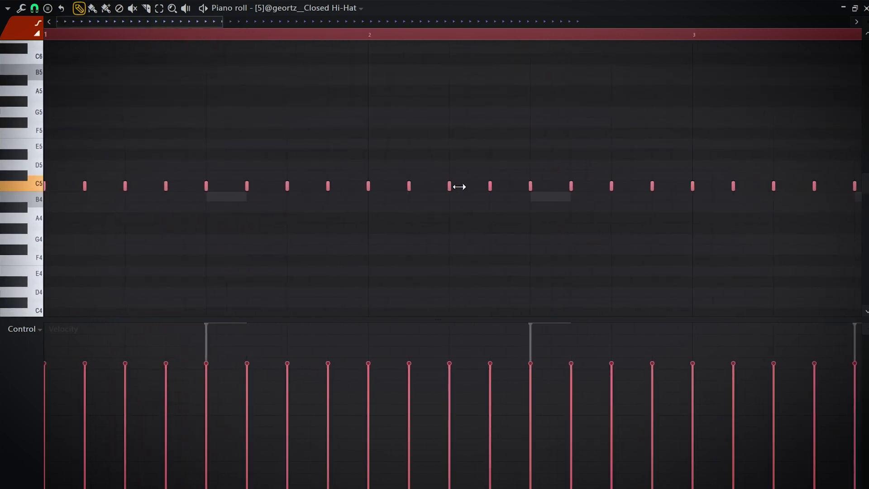
Lengthen all hi-hat notes so each one reaches the start of the next, and deselect them.
left_click_drag(459, 187, 487, 190)
key("ctrl+d")
right_click(498, 212, "ctrl")
Move the fourth hi-hat note of bar 1 down to G4 during playback.
key("space")
scroll(102, 213, "up", 3)
left_click_drag(120, 171, 123, 231)
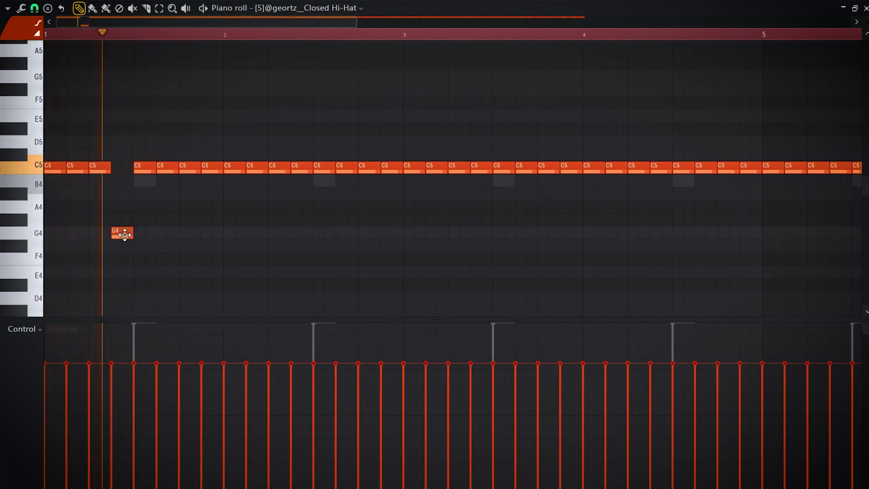
Chop the seventh hi-hat note of bar 1 into a fast roll with the Default chopper pattern.
left_click(186, 167, "ctrl")
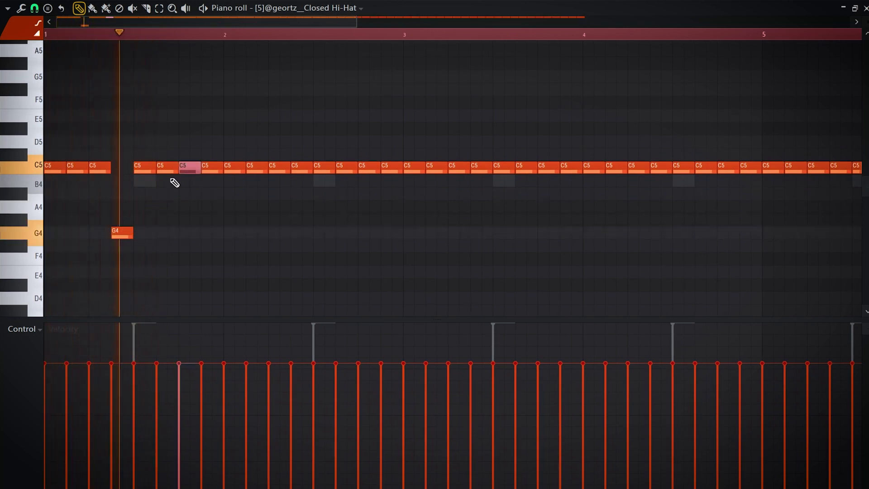
key("alt+u")
key("space")
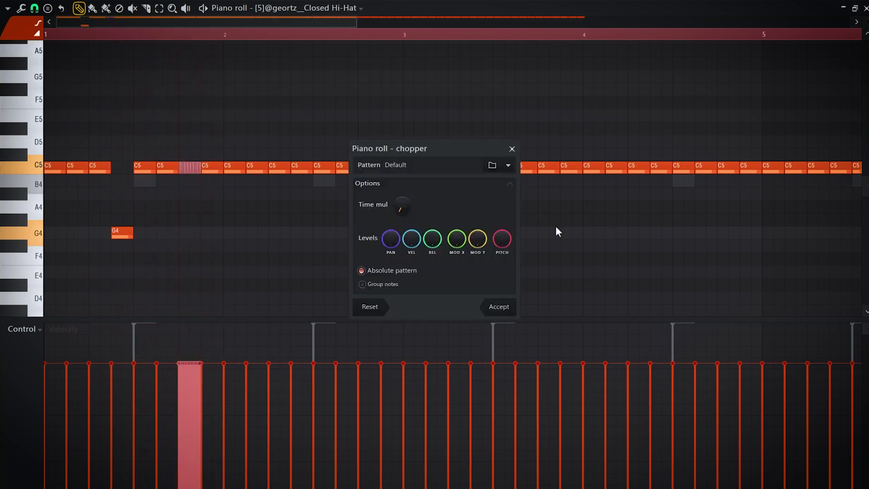
left_click(500, 306)
Trim the roll to its first half and move it with bar 1's last hi-hat down to C#4 at lower velocity.
scroll(200, 232, "up", 5)
scroll(204, 234, "down", 1)
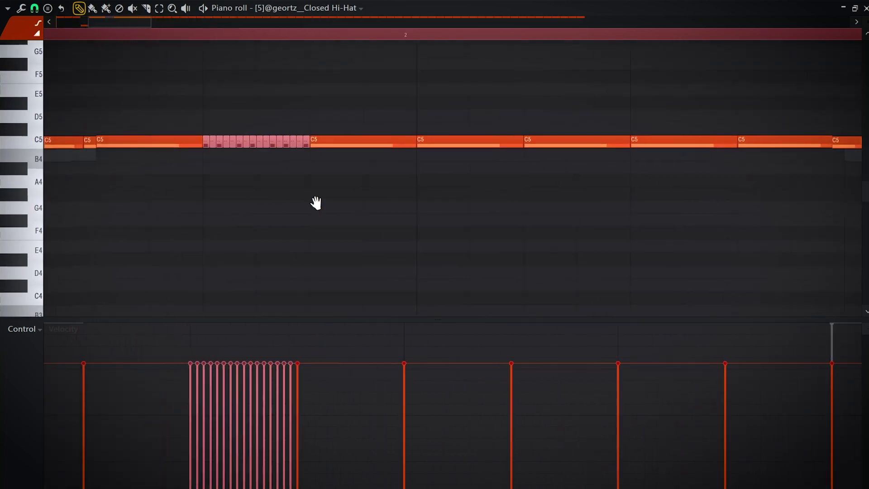
left_click_drag(315, 202, 348, 189)
right_click(348, 187)
mouse_move(348, 136)
left_mouse_down()
mouse_move(383, 134)
mouse_move(298, 142)
mouse_move(291, 202)
mouse_move(301, 289)
left_mouse_up()
scroll(297, 280, "down", 4)
scroll(365, 222, "down", 4)
left_click(365, 221, "ctrl")
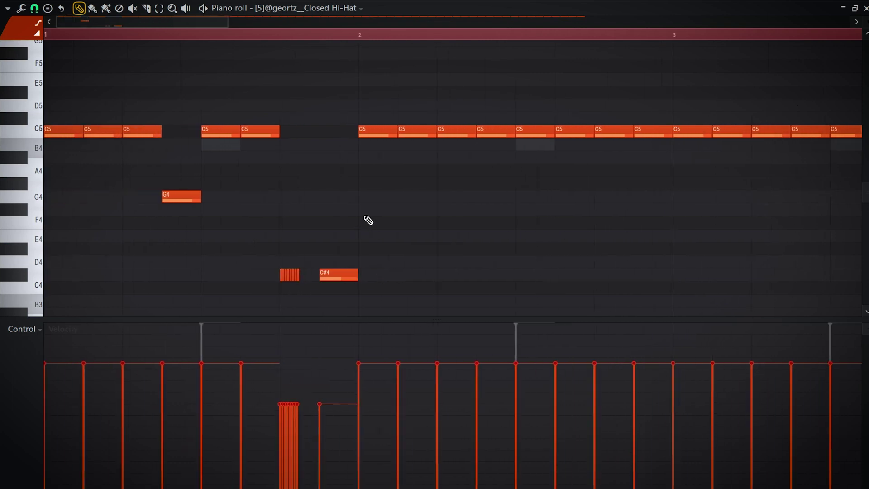
Play back the hi-hats and move the fourth note of bar 2 down to C#3.
key("space")
scroll(348, 236, "down", 2)
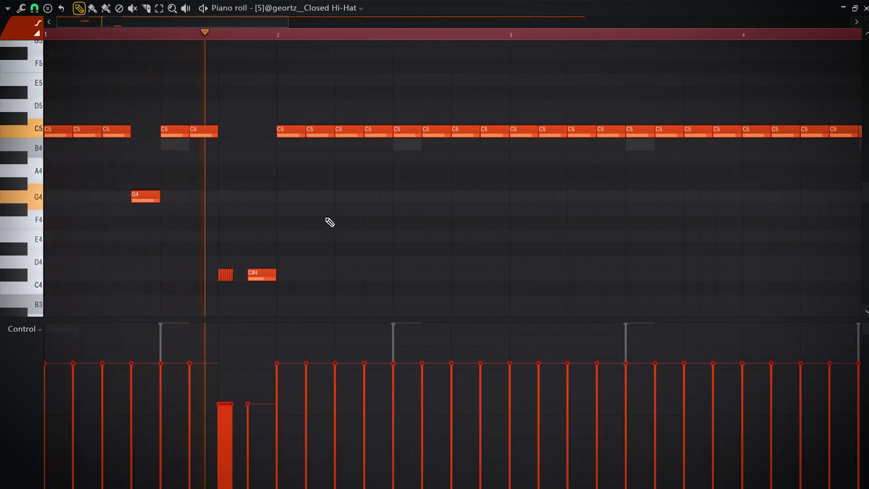
scroll(321, 213, "down", 1)
key("space")
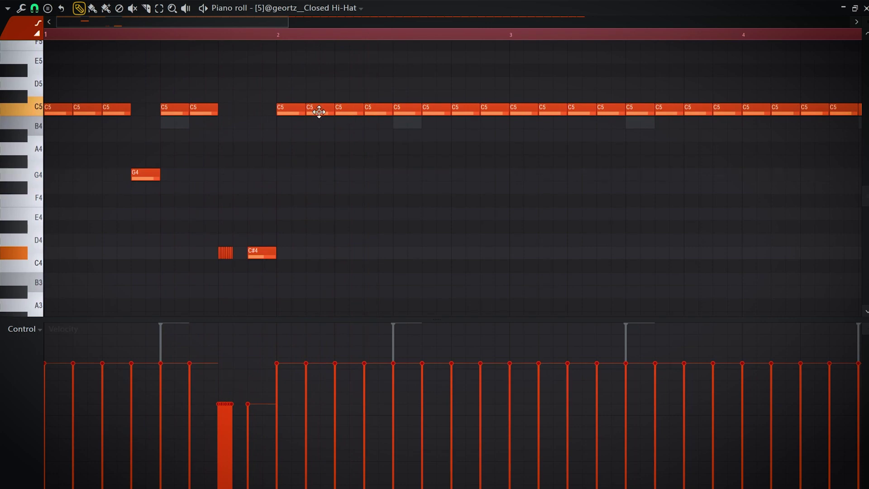
scroll(319, 112, "down", 3)
key("space")
left_click(185, 33)
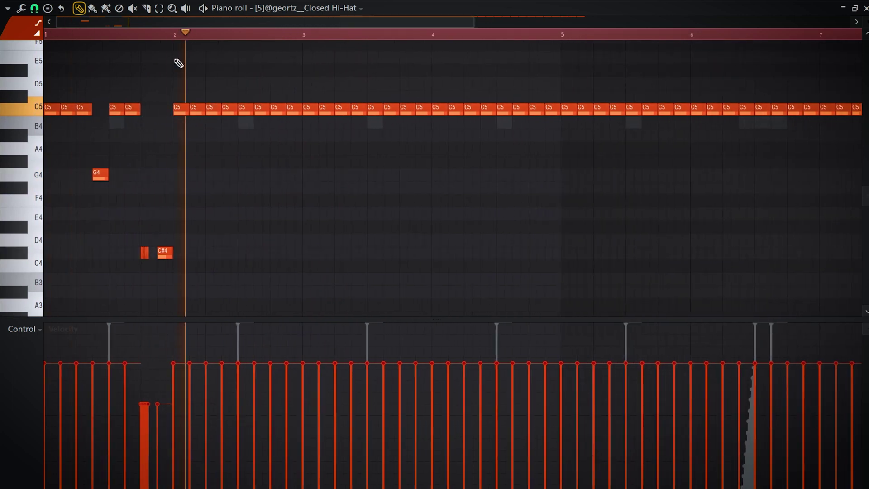
scroll(199, 86, "up", 2)
key("space")
left_click_drag(240, 110, 242, 288)
key("space")
scroll(244, 285, "down", 2)
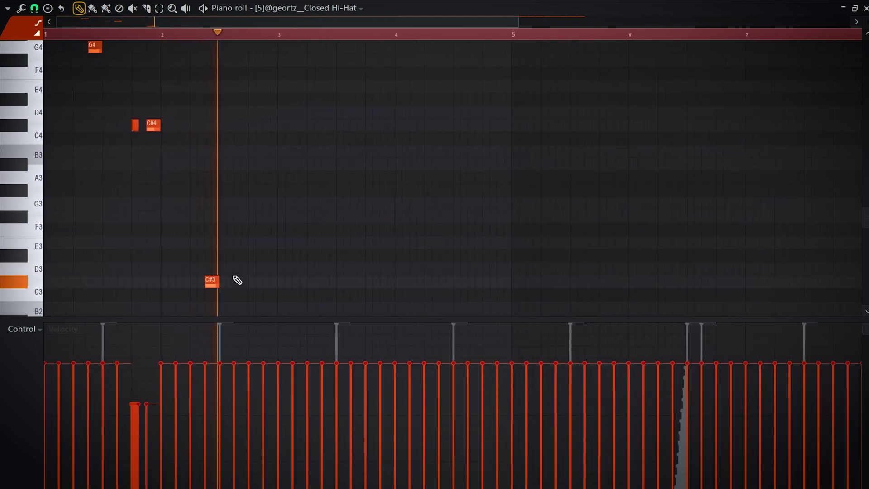
Move the last two hi-hat notes of bar 2 down to G2.
key("space")
scroll(236, 271, "up", 2)
scroll(235, 261, "down", 2)
scroll(238, 257, "up", 2)
scroll(271, 181, "down", 3)
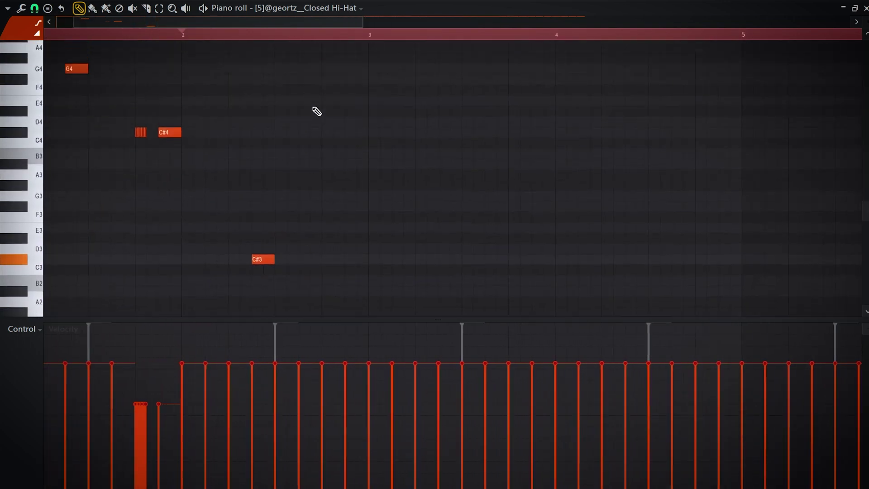
scroll(316, 111, "up", 2)
left_click_drag(332, 75, 353, 94)
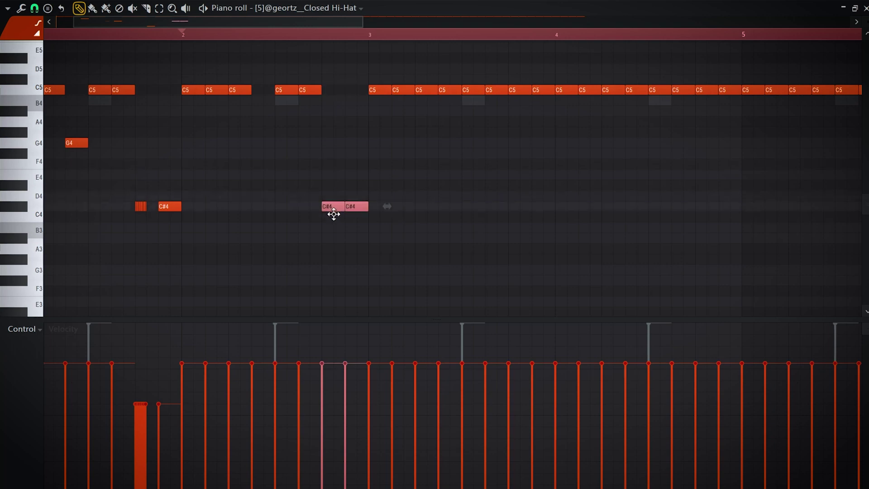
left_click_drag(331, 322, 335, 210)
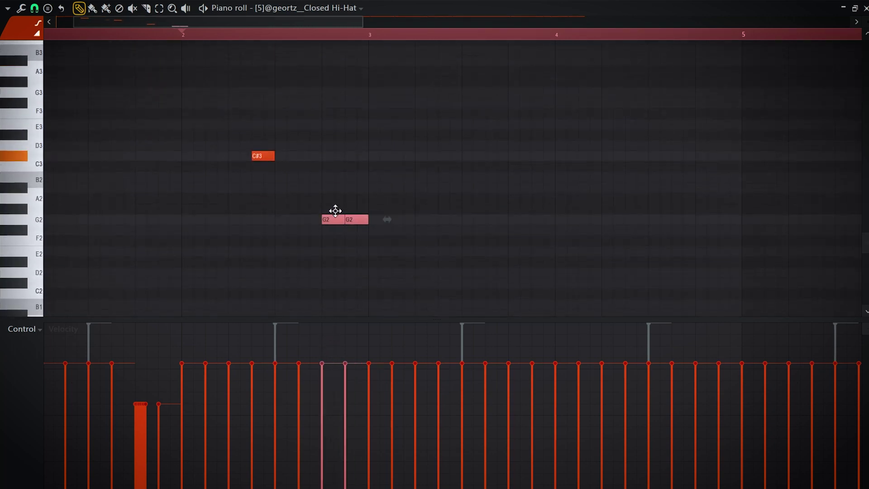
Slightly lower the velocity of the two G2 hi-hats and play back bar 2.
key("space")
scroll(339, 181, "down", 3)
left_click(339, 176, "ctrl")
scroll(170, 202, "up", 1)
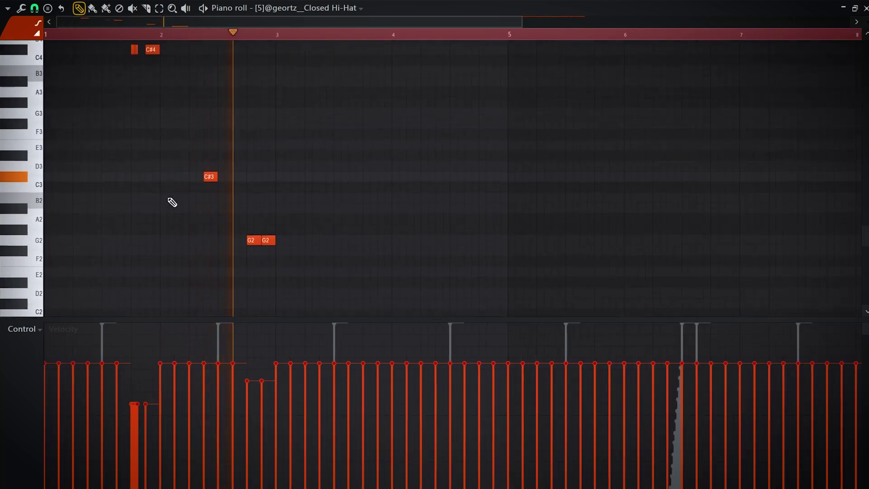
scroll(173, 202, "up", 2)
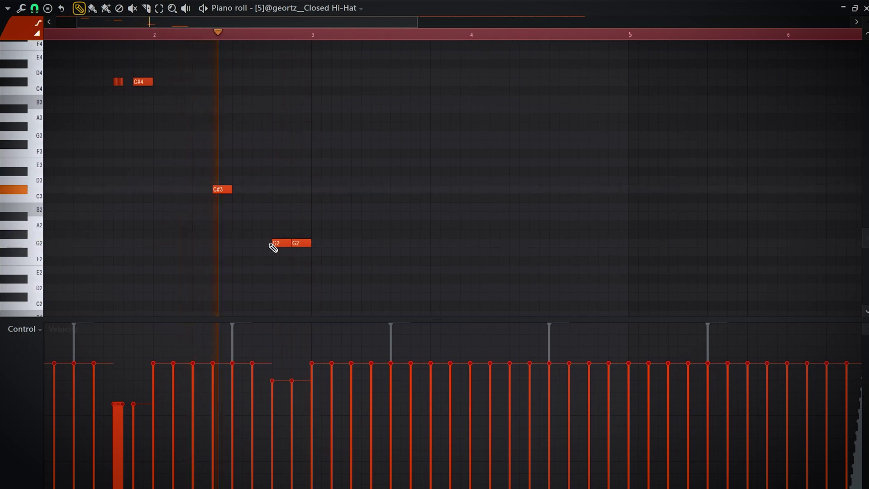
Shift the G2 hi-hat pair one note earlier by adding a G2 before it and deleting the last one.
left_click(254, 245)
right_click(299, 243)
scroll(291, 206, "up", 5)
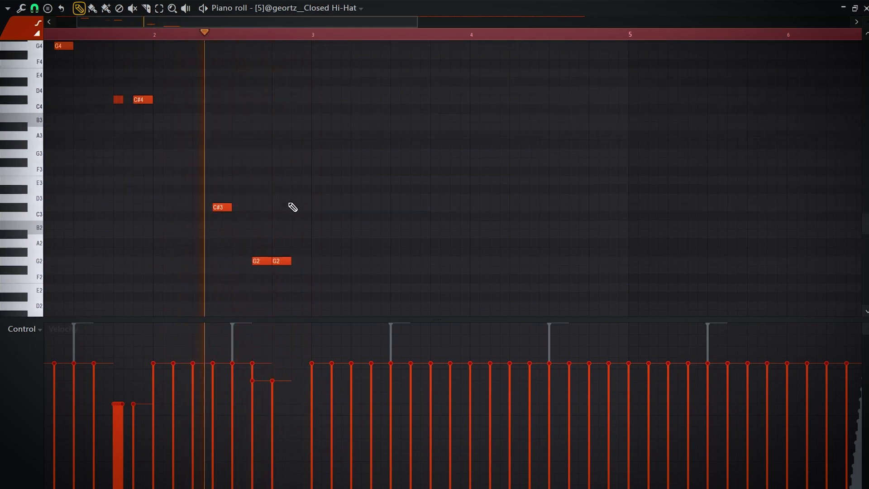
Add a C5 hi-hat at the end of bar 2 and chop it into a fast roll with the Default pattern.
left_click(288, 117)
key("space")
left_click(299, 114)
key("alt+u")
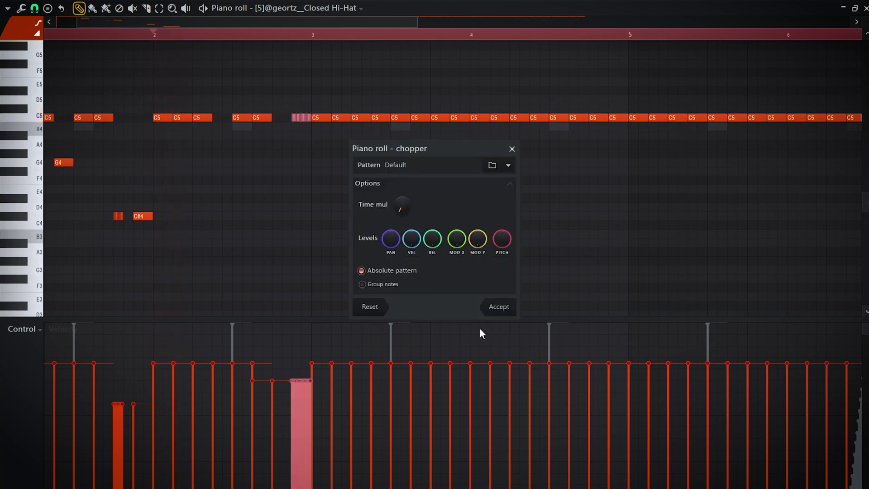
left_click(498, 307)
Draw a rising velocity ramp across the C5 hi-hat roll at the end of bar 2.
scroll(297, 266, "up", 5)
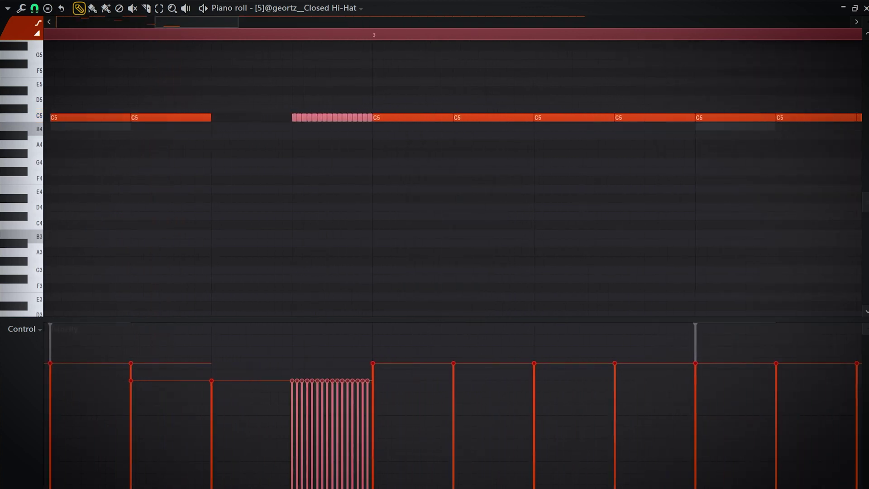
left_click_drag(299, 488, 359, 433)
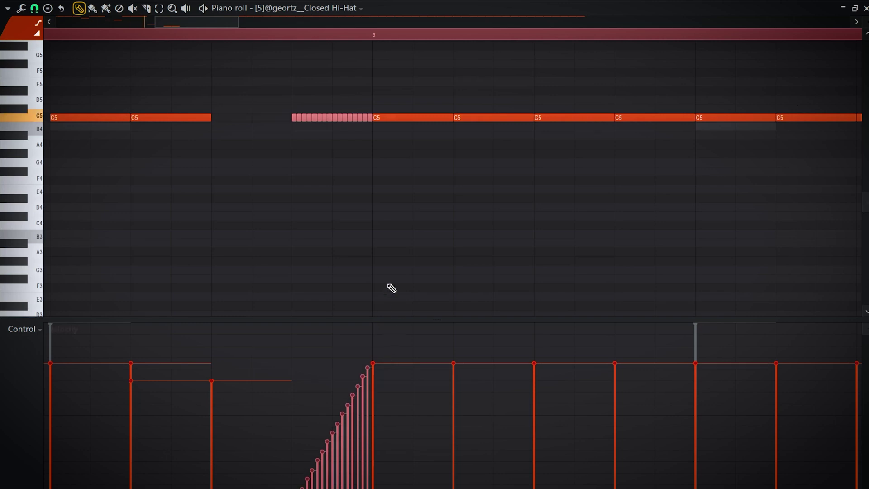
scroll(371, 267, "down", 3)
scroll(333, 212, "down", 3)
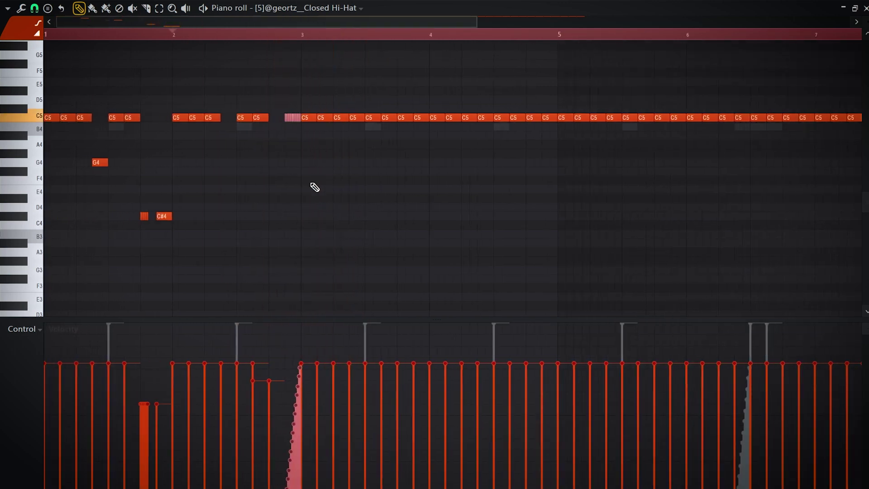
Delete all hi-hat notes from bar 3 onward.
left_click_drag(312, 121, 650, 119)
scroll(498, 120, "down", 3)
left_click_drag(605, 95, 238, 183)
key("Delete")
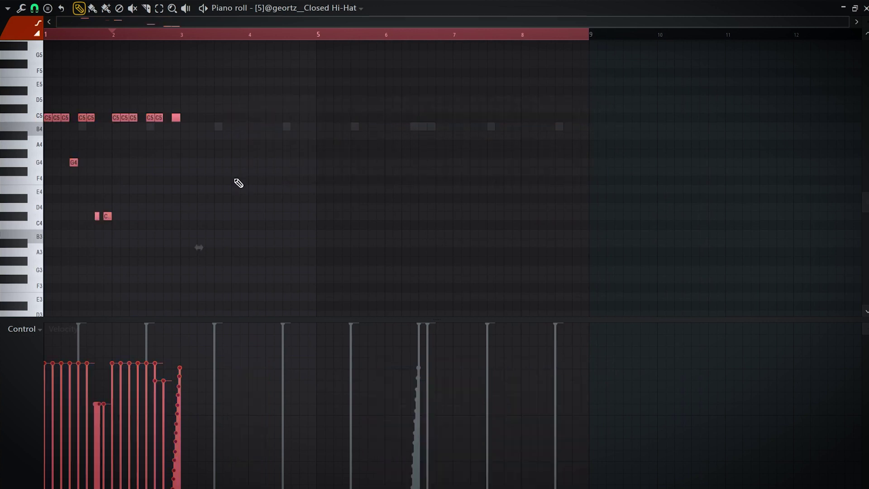
Set the snap to Line and duplicate the hi-hat notes of bars 1 and 2 into bars 3 and 4.
left_click(32, 14)
left_click(42, 36)
left_click_drag(507, 35, 185, 61)
key("ctrl+b")
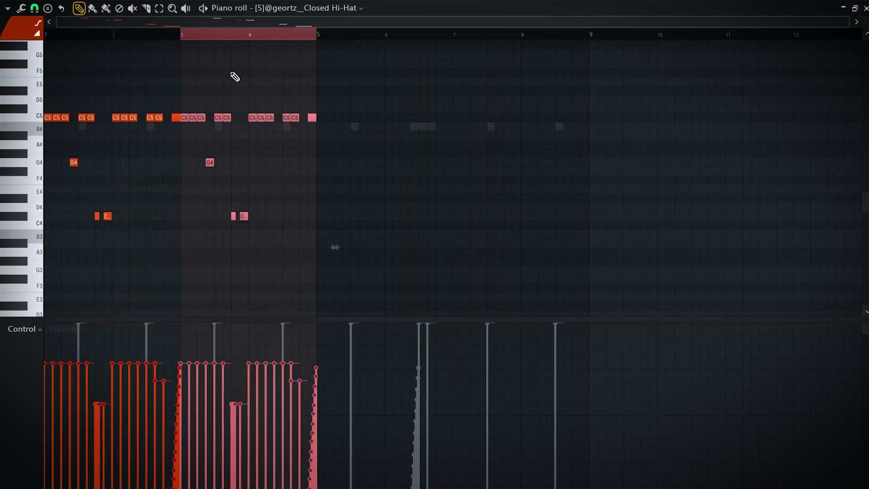
key("ctrl+a")
Delete the C5 hi-hat roll and the last G2 hi-hat at the end of bar 4.
scroll(290, 82, "up", 4)
left_click(324, 37)
key("space")
scroll(322, 77, "up", 3)
scroll(372, 120, "down", 5)
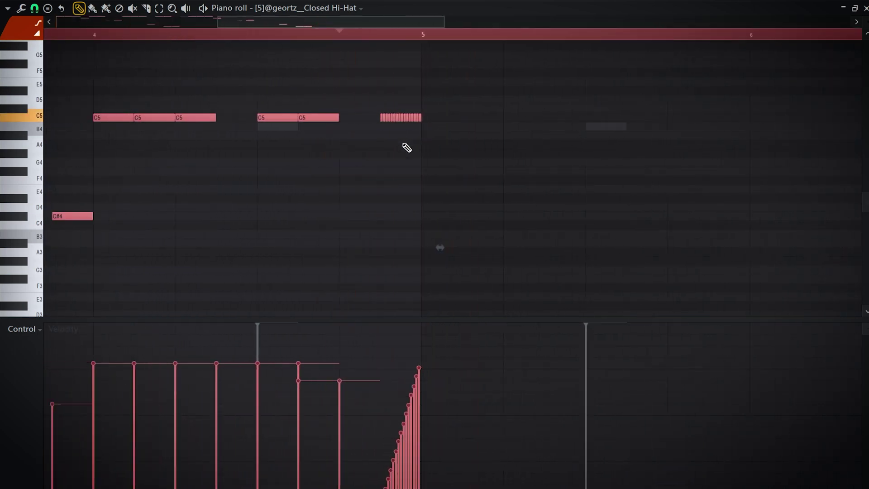
right_click(476, 99)
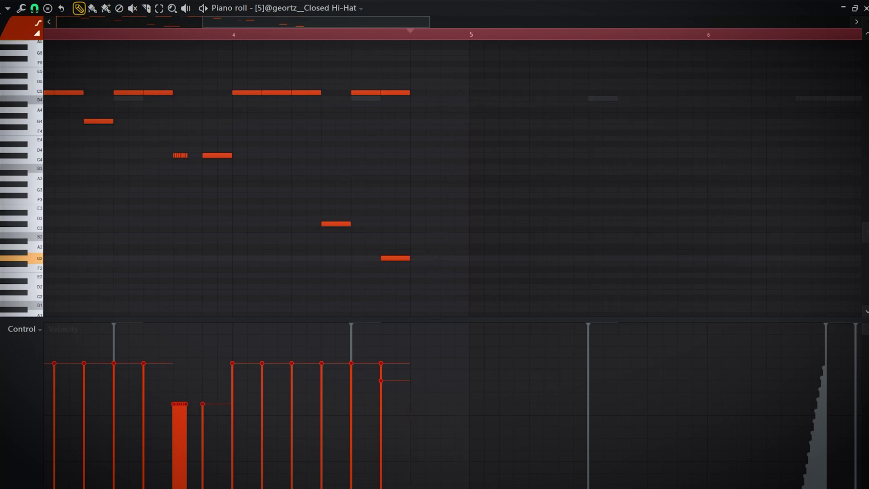
Set the snap to 1/2 step and fill the end of bar 4 with eight half-step G4 hi-hats.
left_click(35, 8)
left_click(53, 99)
scroll(409, 134, "up", 3)
scroll(417, 132, "up", 3)
left_click(446, 125)
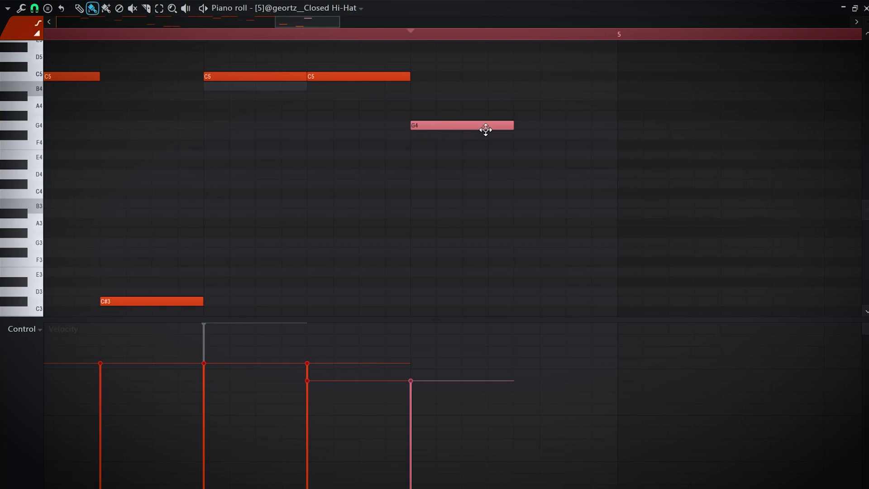
left_click_drag(434, 135, 566, 137)
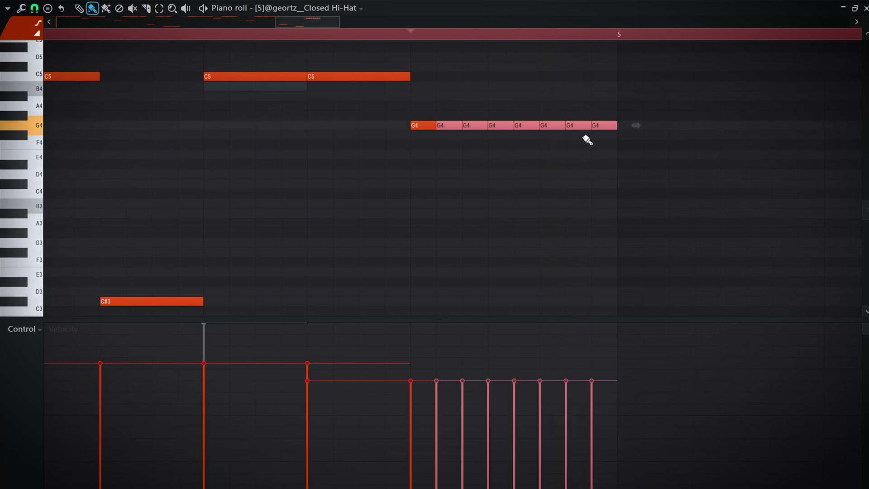
Draw falling velocity and fine pitch ramps across the eight G4 hi-hats at the end of bar 4.
left_click_drag(658, 101, 432, 155)
mouse_move(407, 362)
left_mouse_down()
mouse_move(630, 457)
mouse_move(634, 488)
left_mouse_up()
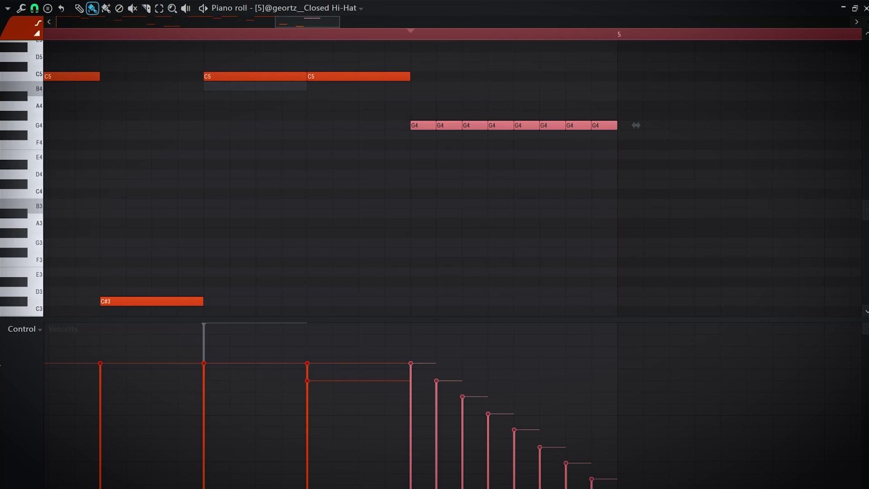
left_click(36, 329)
left_click(41, 390)
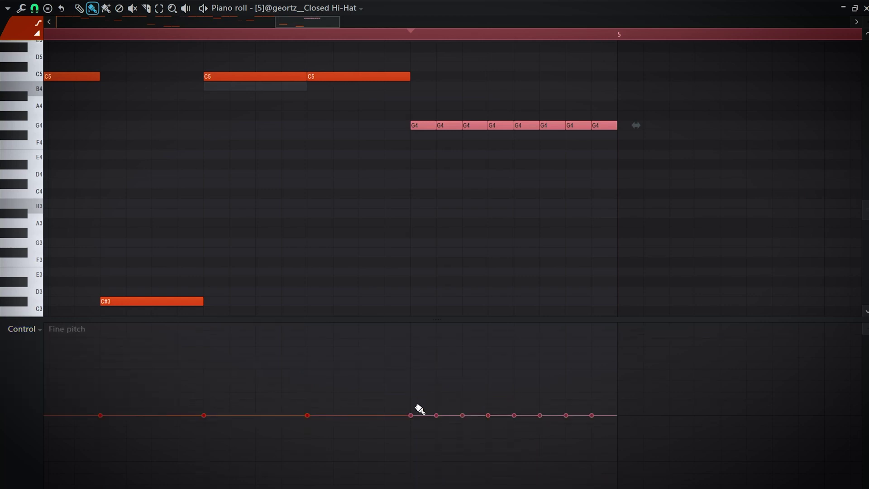
key("space")
left_click_drag(411, 413, 631, 488)
key("space")
key("space")
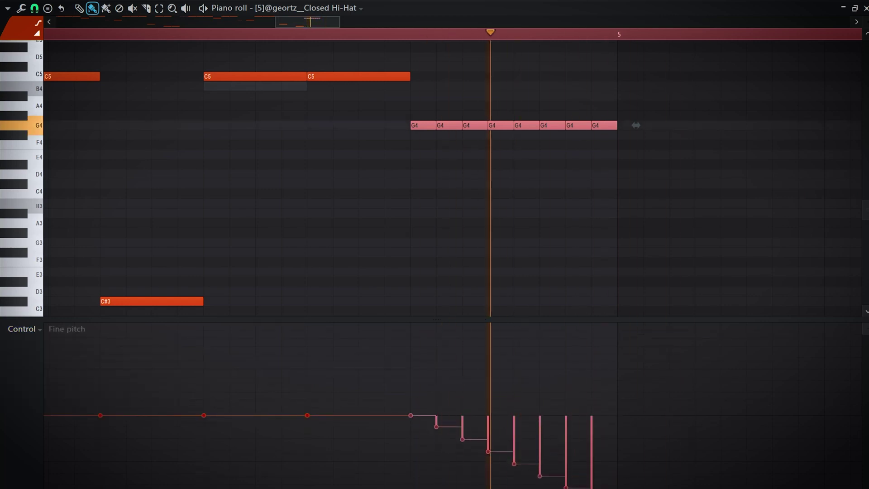
left_click(23, 330)
left_click(35, 357)
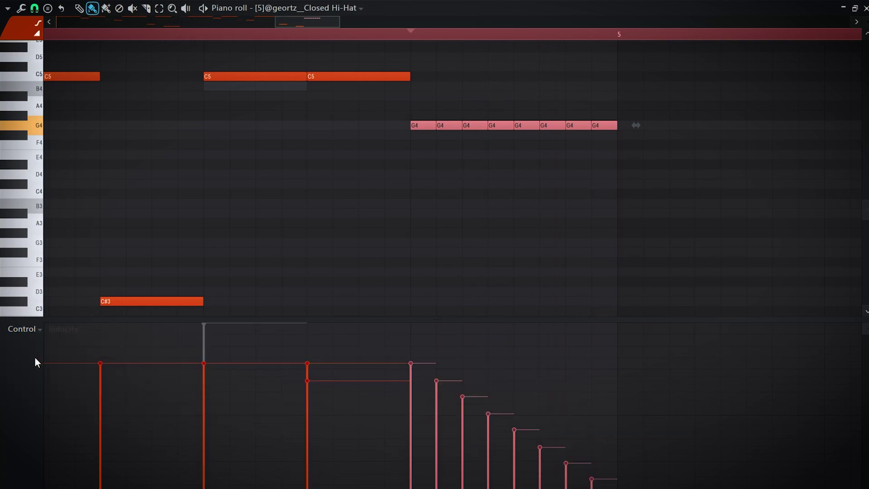
Play back the hi-hat pattern across bars 1 to 4 and review the notes.
left_click(319, 146, "ctrl")
right_click(334, 175, "ctrl")
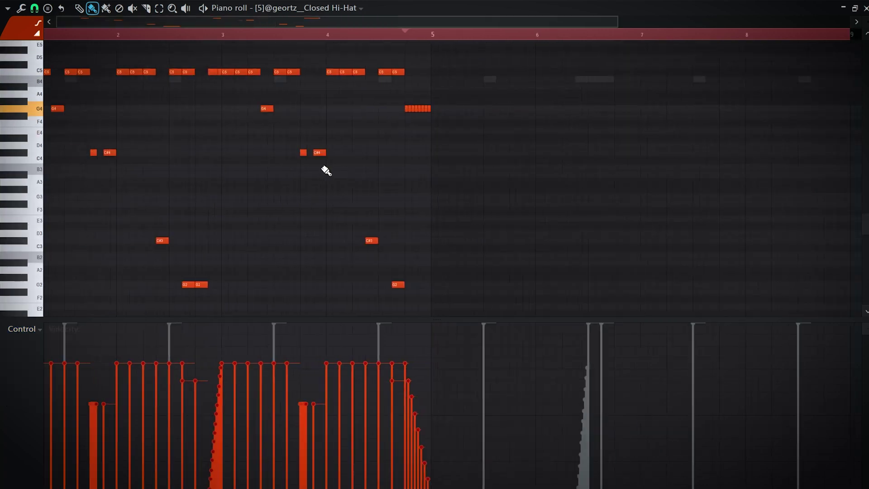
key("space")
scroll(229, 103, "down", 1)
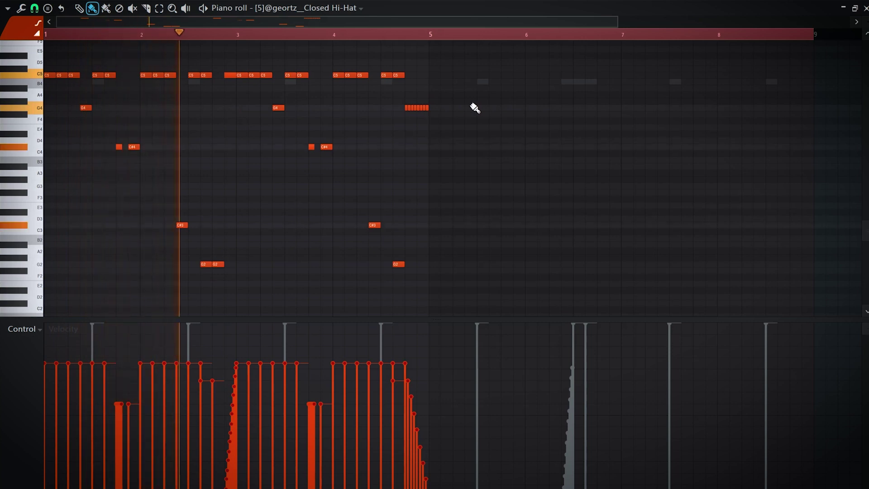
scroll(472, 105, "down", 1)
scroll(472, 103, "down", 2)
scroll(312, 117, "up", 3)
scroll(307, 117, "up", 1)
scroll(307, 117, "down", 2)
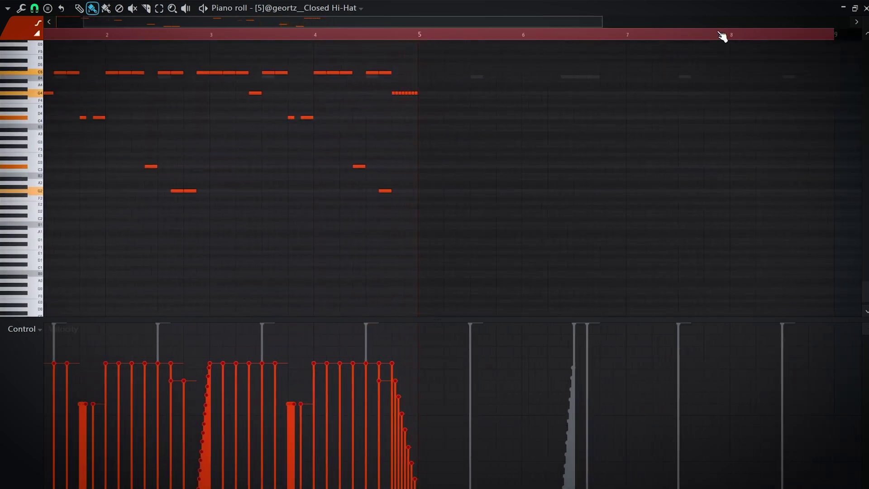
Select bars 1 to 4, set the snap to Line and duplicate the hi-hats into bars 5 to 8.
left_click_drag(722, 34, 405, 71)
left_click(35, 9)
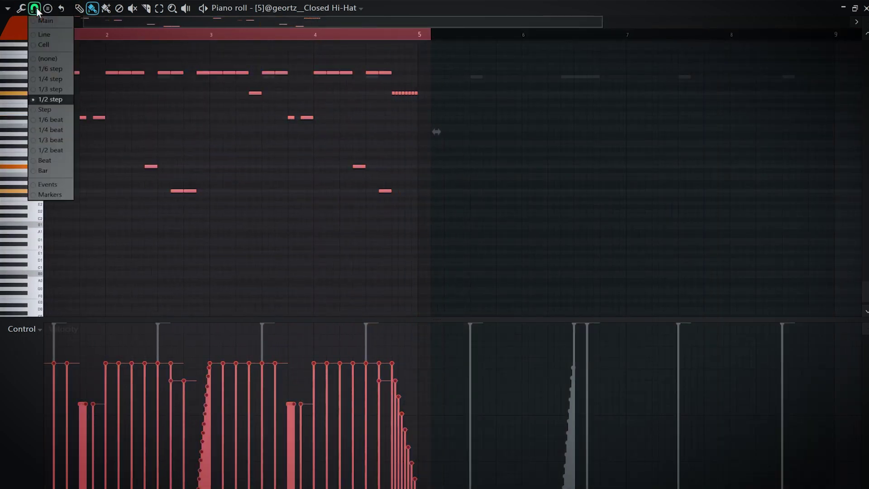
left_click(42, 35)
key("ctrl+b")
key("ctrl+a")
Open the Sauce 808 21 channel's sample settings and raise Boost slightly in its precomputed effects.
key("F6")
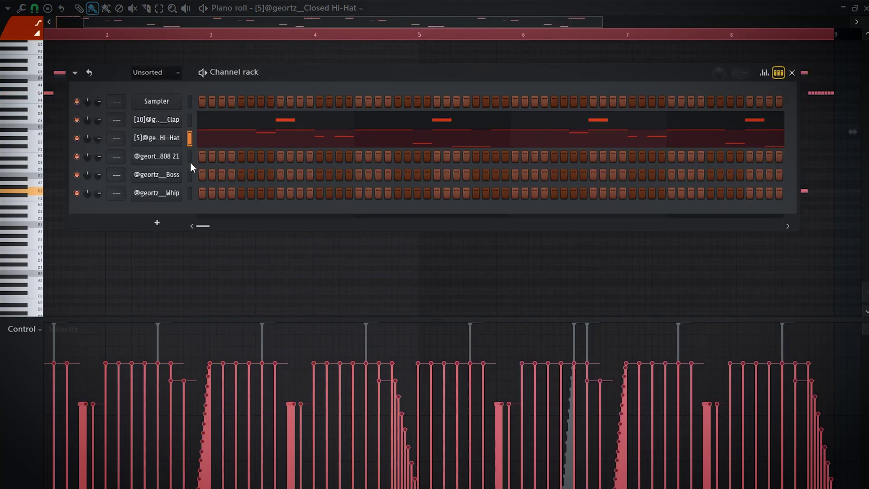
right_click(170, 159)
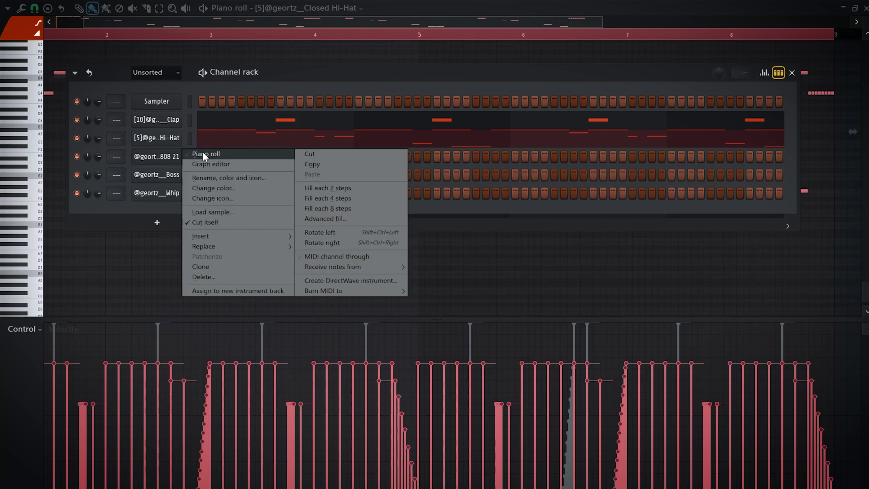
left_click(169, 156)
left_click(170, 158)
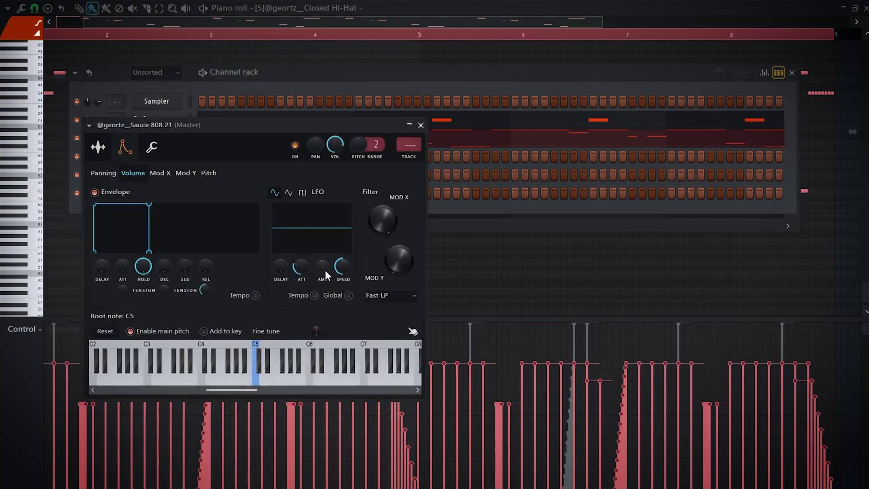
left_click(97, 152)
left_click(278, 222)
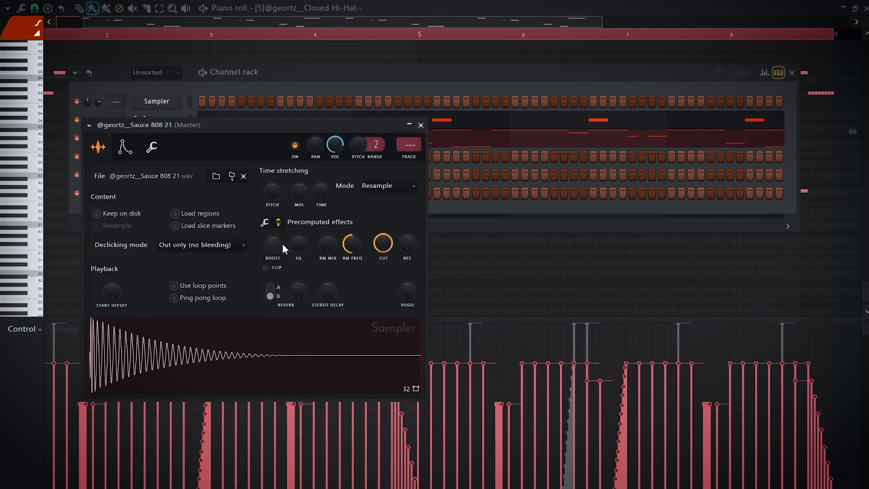
left_click_drag(272, 244, 273, 239)
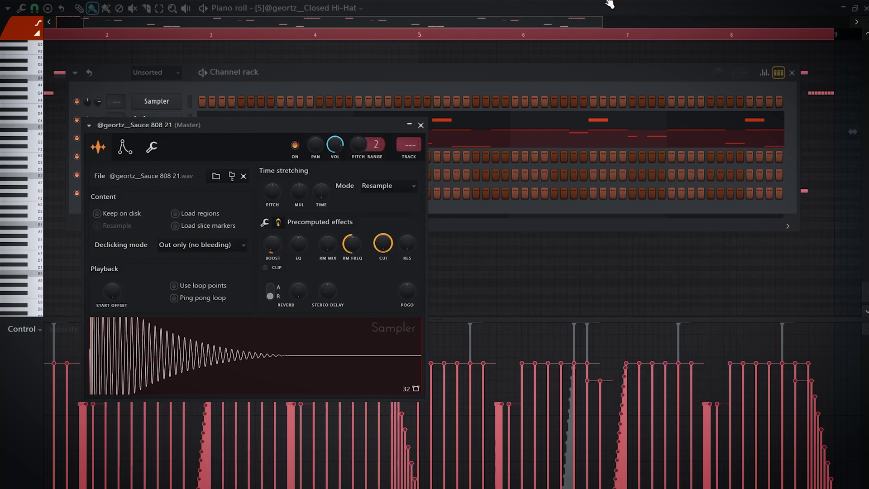
Load Fruity Soft Clipper into slot 10 of the mixer's Master track.
left_click(636, 0)
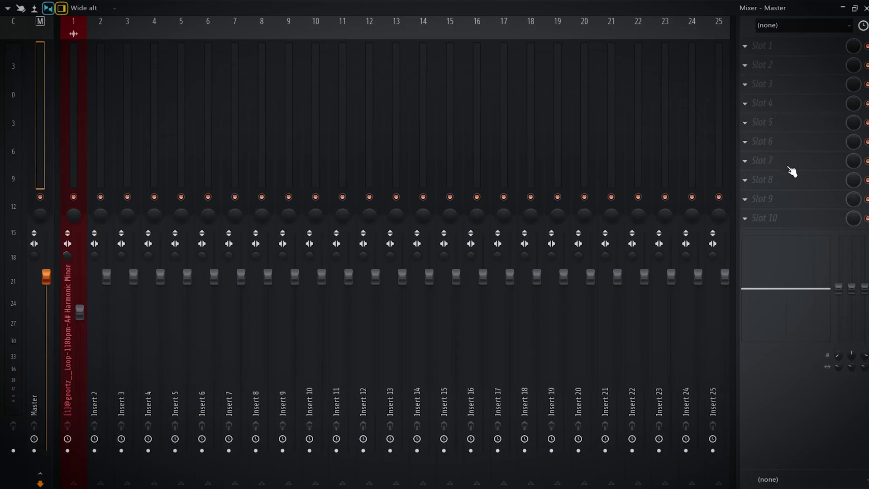
left_click(815, 224)
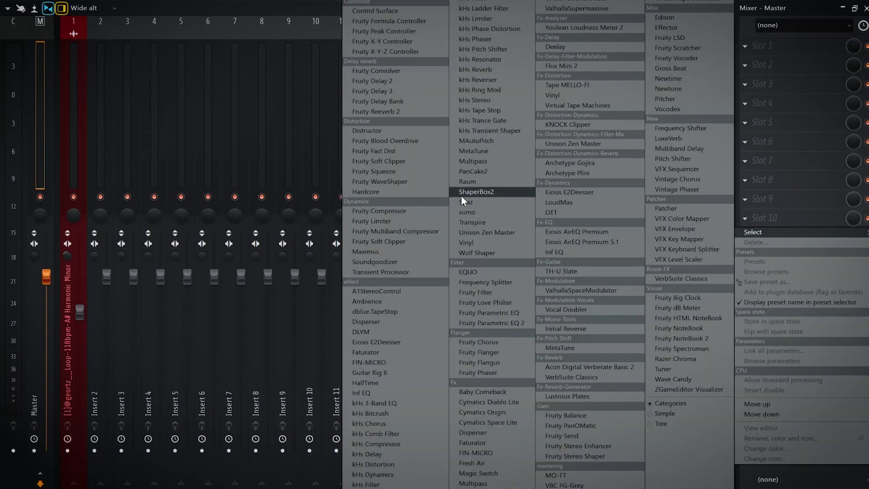
left_click(395, 162)
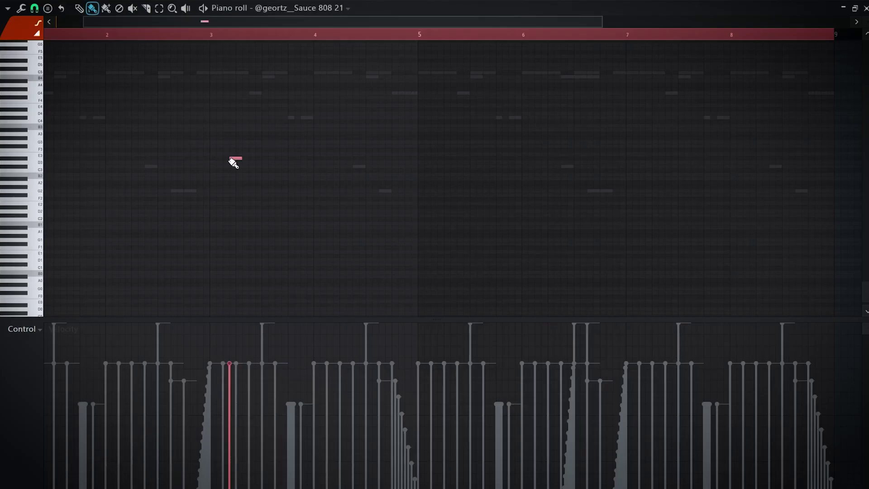
Draw two 808 notes on B4 in bar 1, lengthening the first to three eighths of the bar.
scroll(299, 126, "up", 4)
scroll(122, 125, "up", 2)
left_click_drag(122, 126, 312, 85)
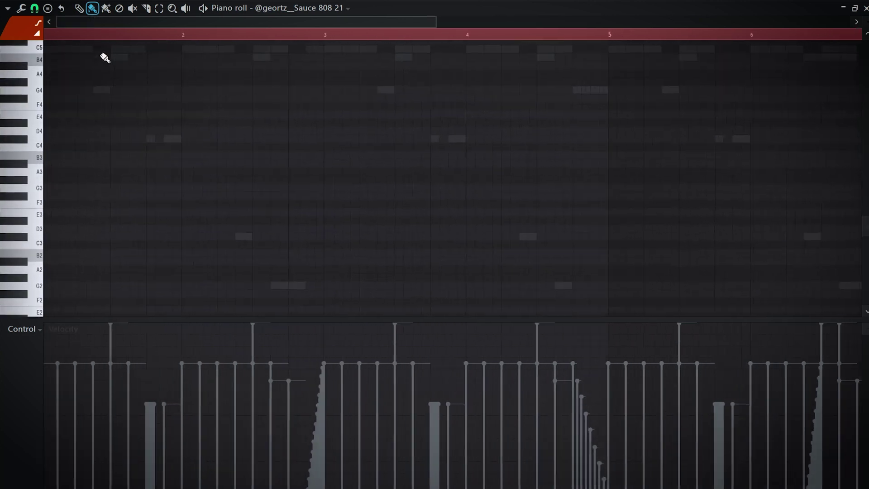
key("p")
scroll(74, 90, "up", 3)
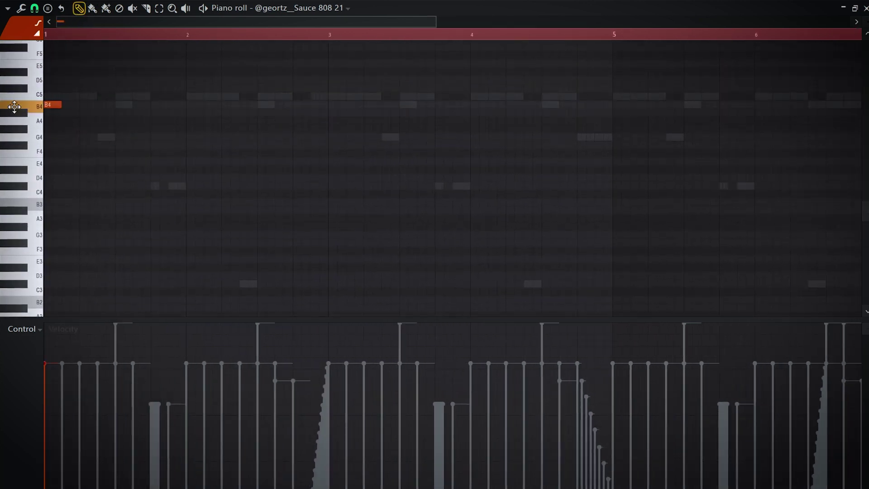
left_click_drag(60, 105, 96, 105)
left_click(99, 104)
key("space")
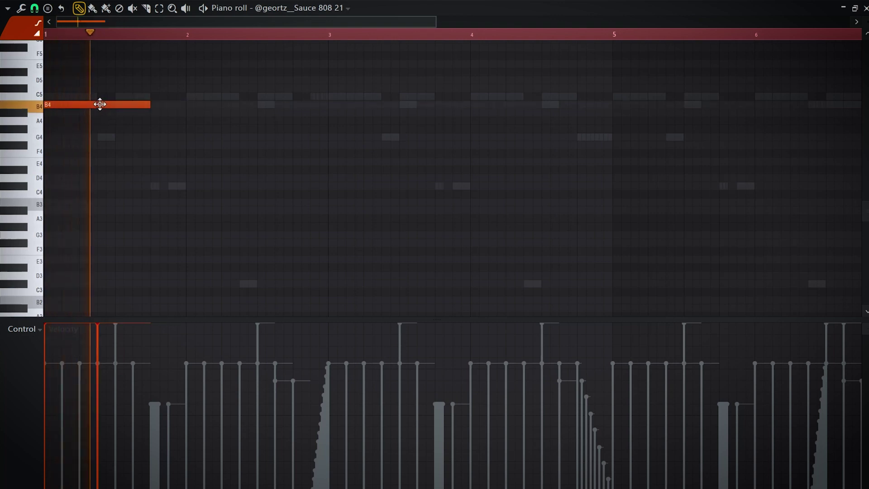
Shorten the second B4 note to an eighth of a bar and add more B4 808 notes into bar 2.
left_click_drag(131, 107, 116, 107)
left_click(136, 106)
left_click(158, 105)
left_click_drag(169, 104, 197, 109)
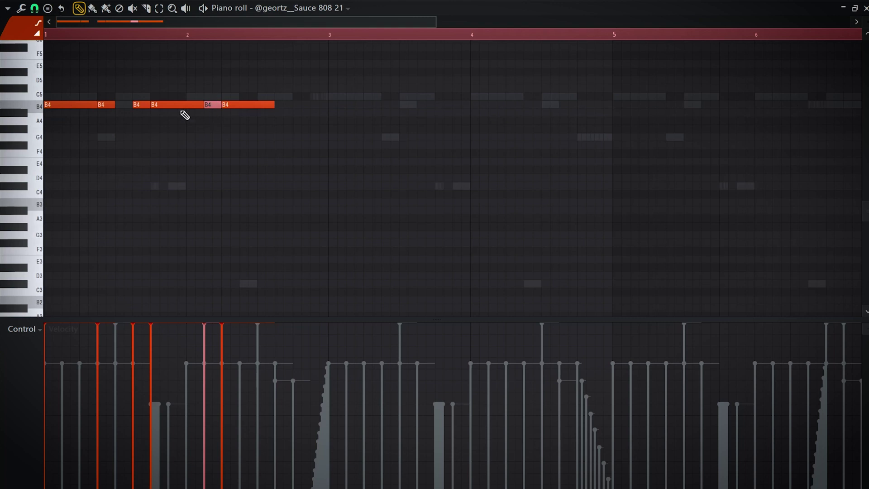
Chop the short B4 note early in bar 2 into a fast roll with a rising velocity ramp.
key("ctrl+u")
left_click(497, 309)
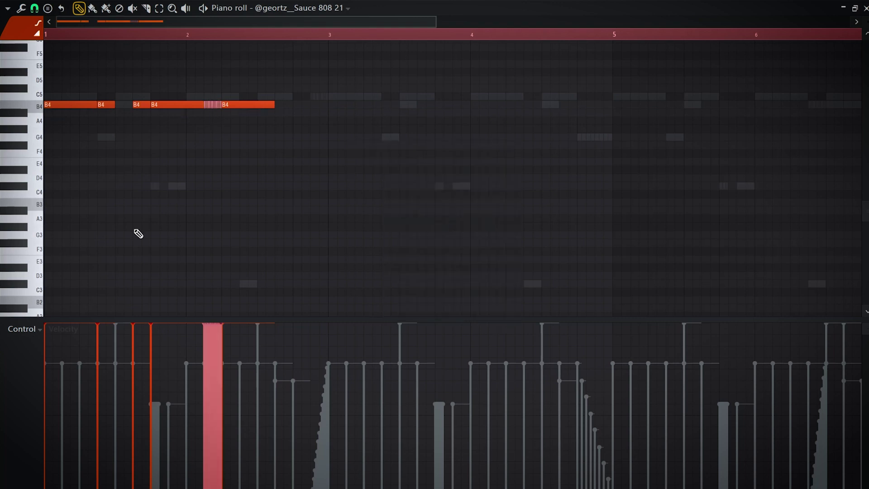
scroll(172, 248, "up", 5)
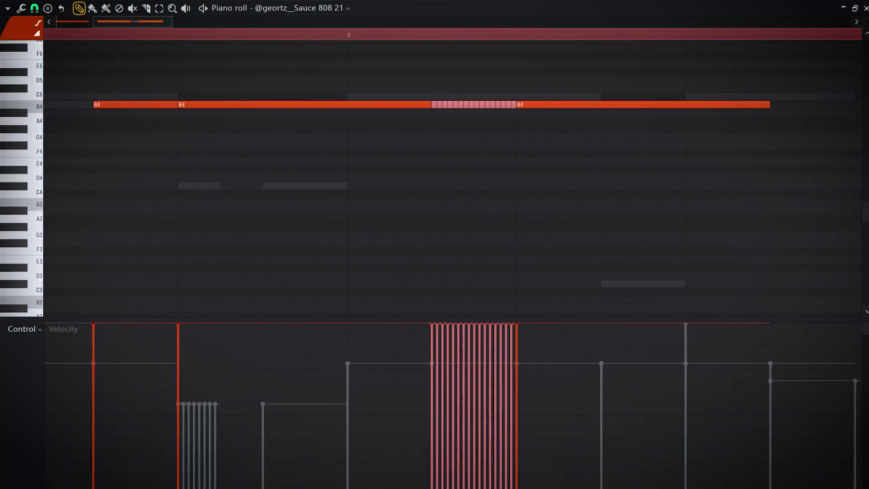
left_click_drag(431, 488, 549, 253)
key("space")
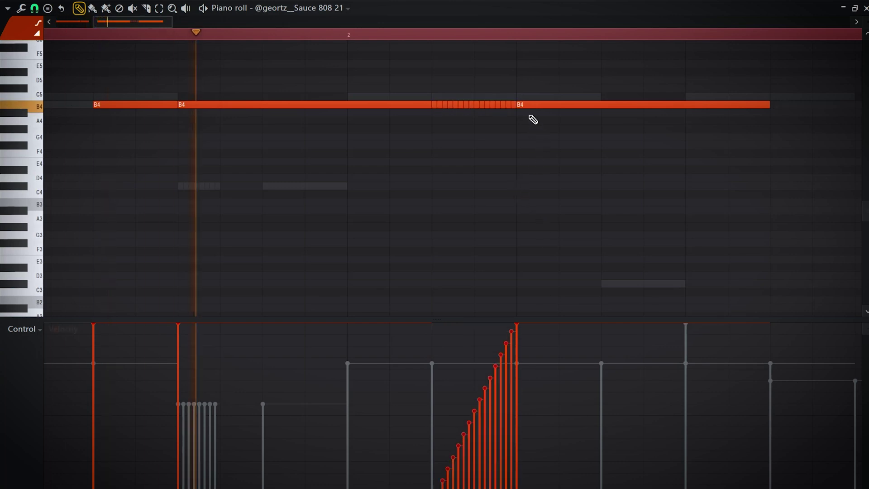
Shorten the last B4 808 note in bar 2 to an eighth of a bar.
scroll(531, 202, "down", 5)
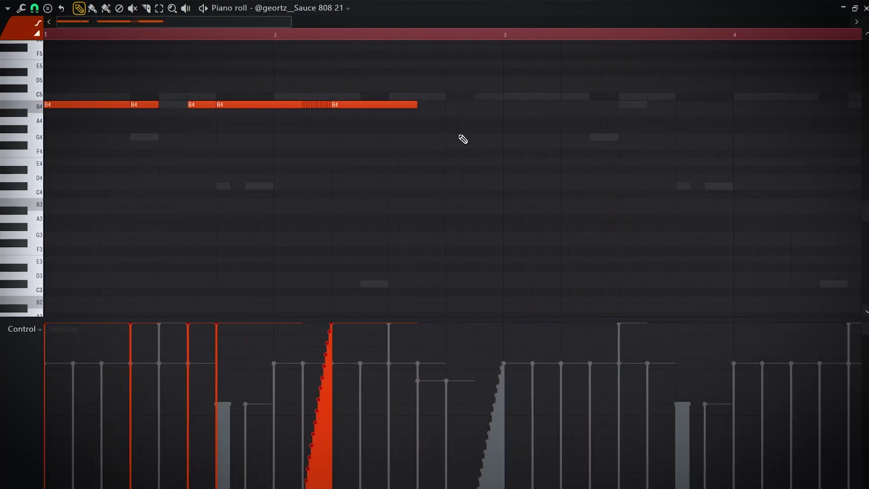
left_click_drag(417, 104, 391, 110)
scroll(389, 117, "up", 5)
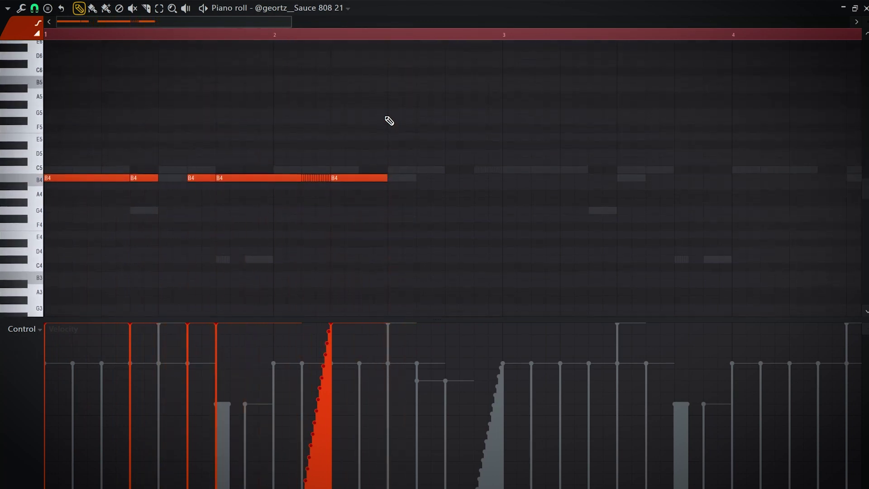
left_click_drag(383, 252, 357, 252)
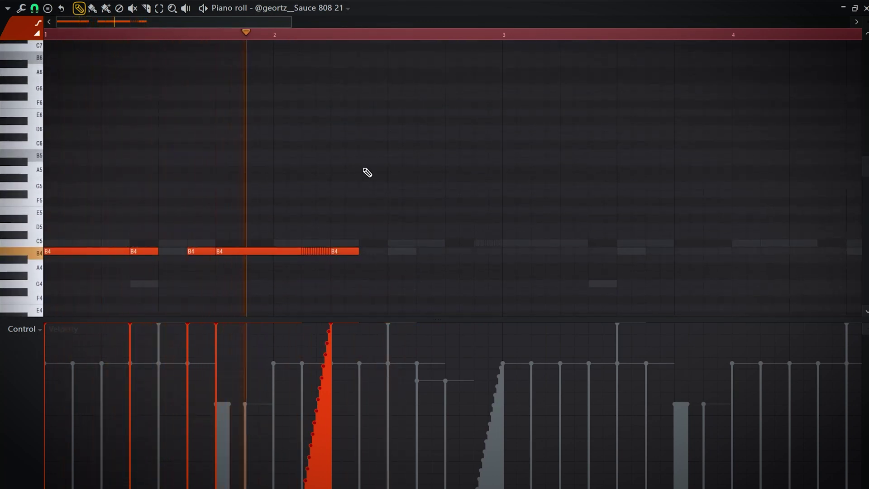
Add B5, G5 and F#5 808 notes through the rest of bar 2.
left_click(364, 154)
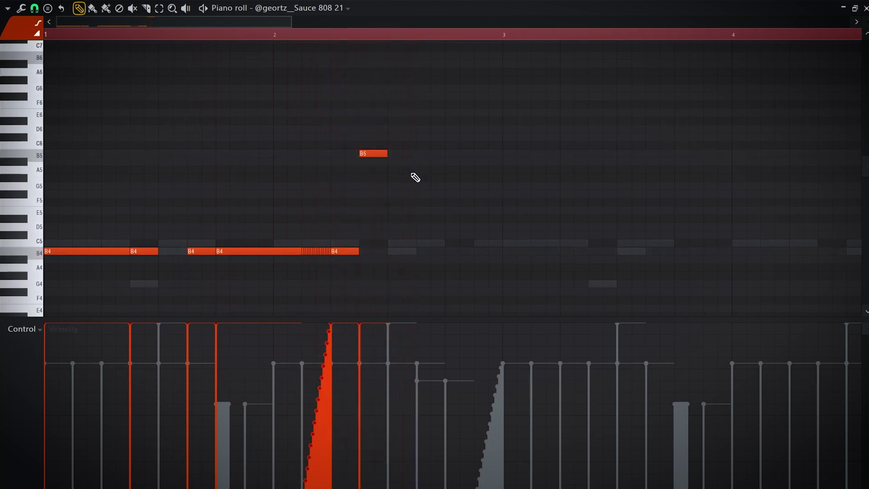
left_click(421, 186)
left_click_drag(447, 186, 452, 186)
left_click(477, 186)
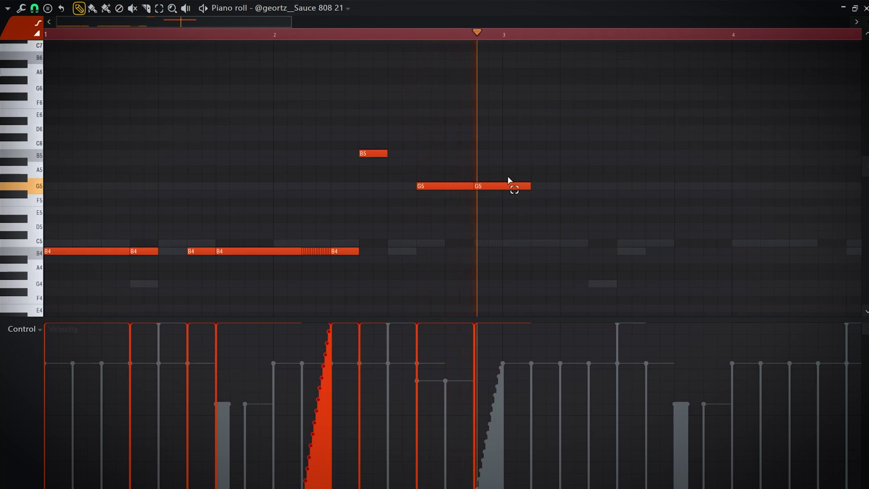
left_click_drag(487, 189, 488, 195)
Duplicate the 808 notes of bars 1 and 2 into bars 3 and 4 and play the result.
scroll(467, 219, "down", 4)
scroll(329, 224, "down", 2)
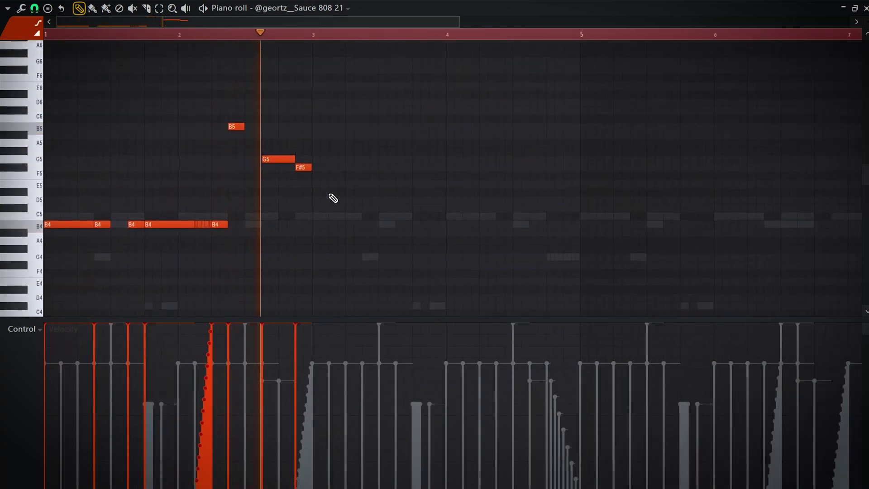
scroll(336, 195, "down", 3)
key("space")
left_click_drag(248, 96, 234, 234)
key("space")
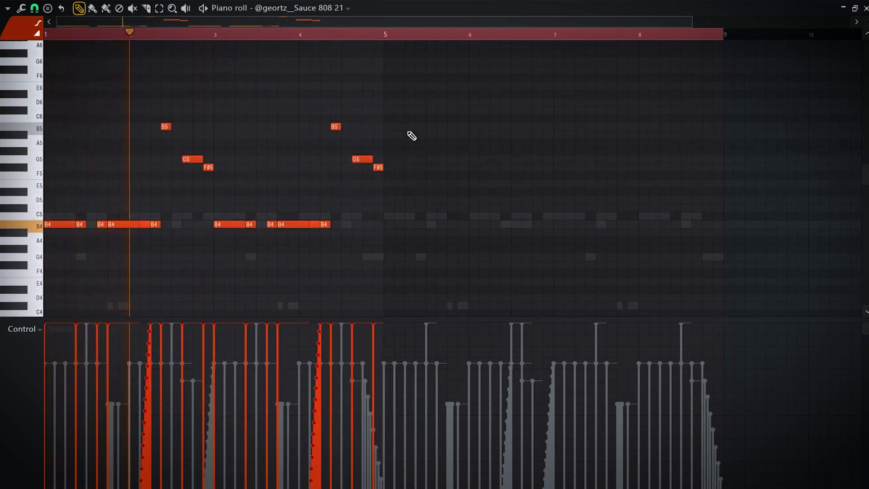
Shorten the last G5 808 note in bar 4 and replace the F#5 after it with short B5 notes on a finer snap.
scroll(325, 213, "down", 2)
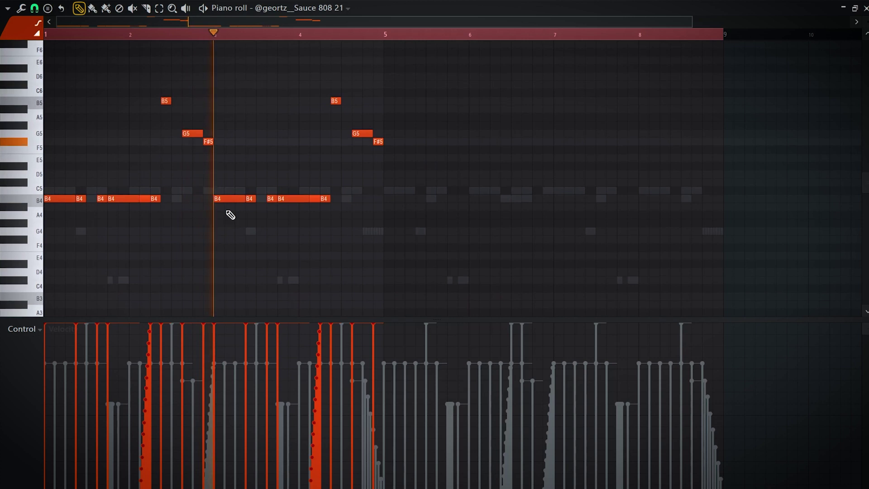
scroll(226, 215, "up", 2)
scroll(253, 226, "up", 3)
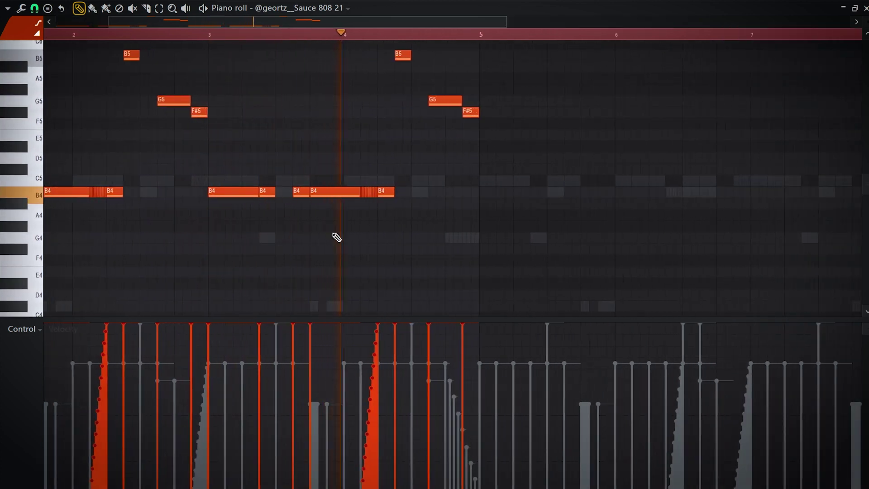
scroll(393, 209, "up", 4)
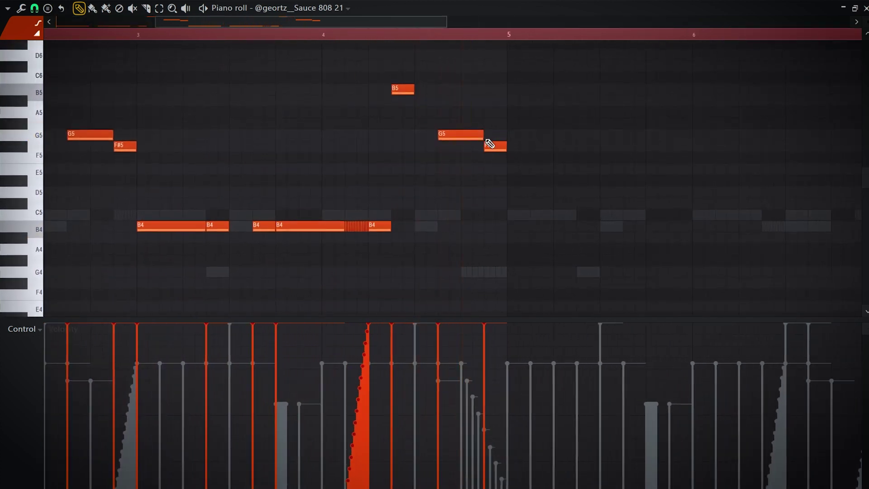
left_click(34, 9)
left_click(40, 89)
scroll(379, 130, "up", 4)
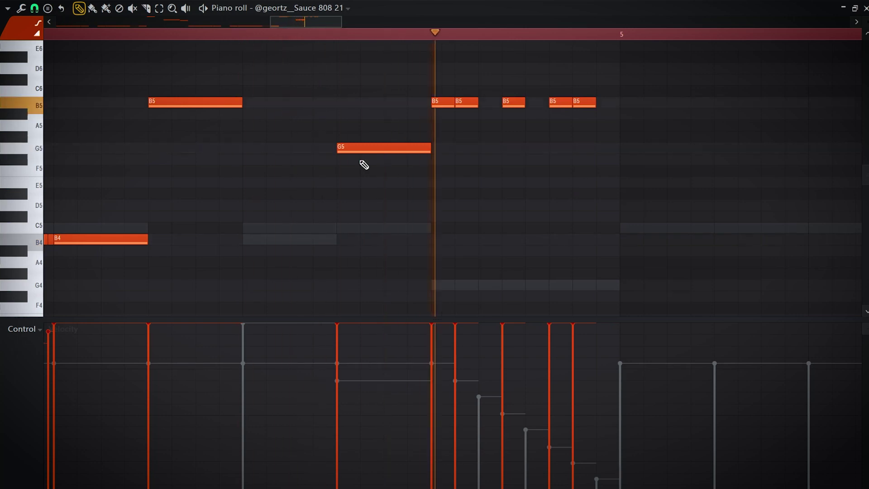
scroll(365, 162, "down", 2)
scroll(435, 152, "up", 2)
Rework the B5 pattern at the end of bar 4 into two short notes and a longer one that ends the bar.
key("space")
right_click(445, 103)
key("space")
left_click_drag(407, 102, 436, 102)
left_click(475, 105)
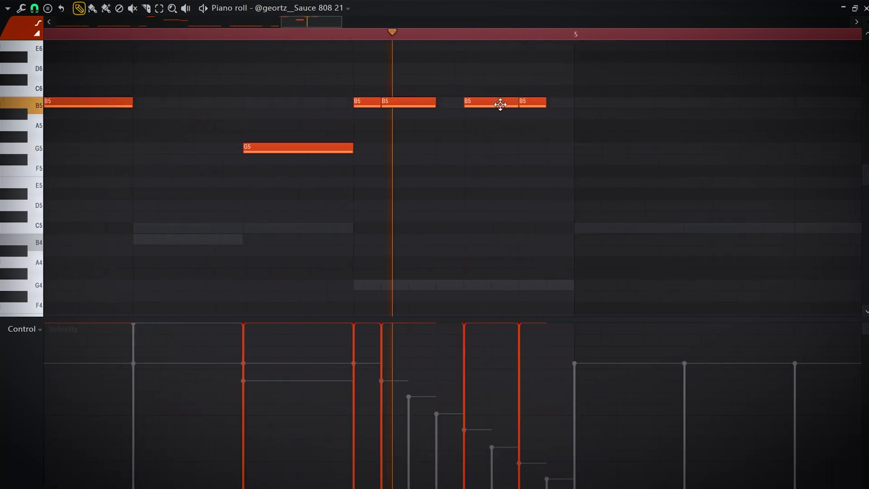
left_click_drag(519, 102, 551, 119)
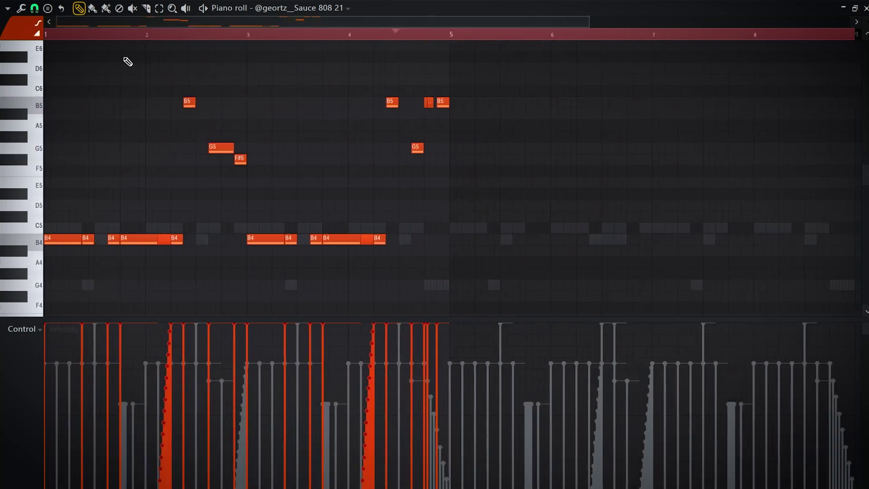
Select the 808 notes of bars 1 to 4, duplicate them into bars 5 to 8 and play the result.
left_click(38, 9)
left_click(41, 33)
scroll(497, 81, "down", 1)
left_click_drag(489, 64, 409, 246)
key("ctrl+d")
scroll(607, 194, "up", 3)
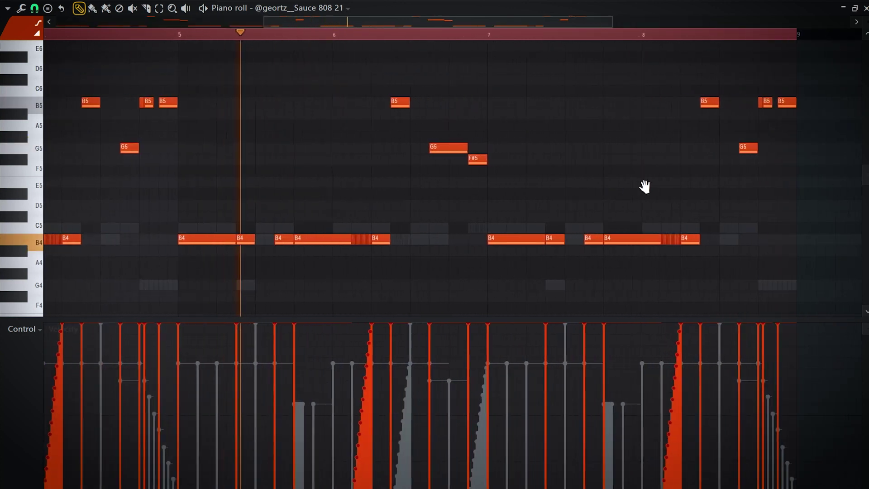
left_click_drag(645, 187, 630, 186)
scroll(353, 227, "down", 2)
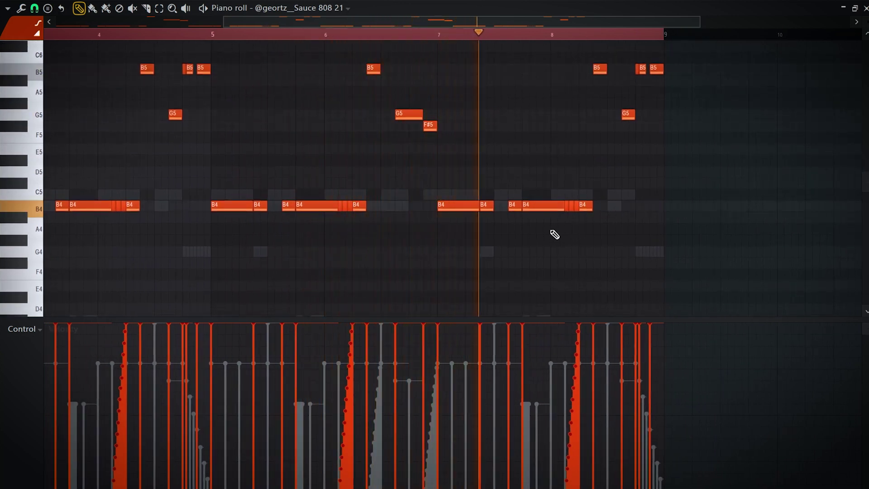
Try the long B4 808 note late in bar 7 at G4 during playback, and return it to B4.
scroll(543, 226, "down", 1)
key("space")
left_click_drag(540, 202, 540, 245)
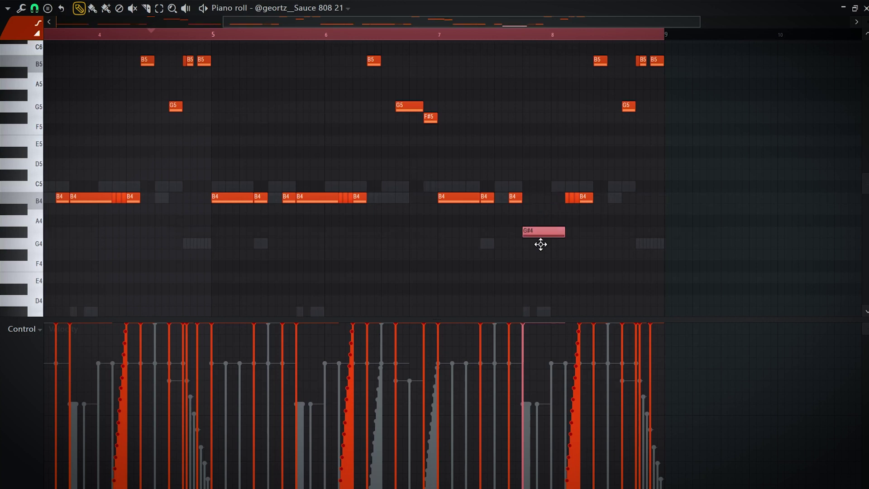
left_click(438, 34)
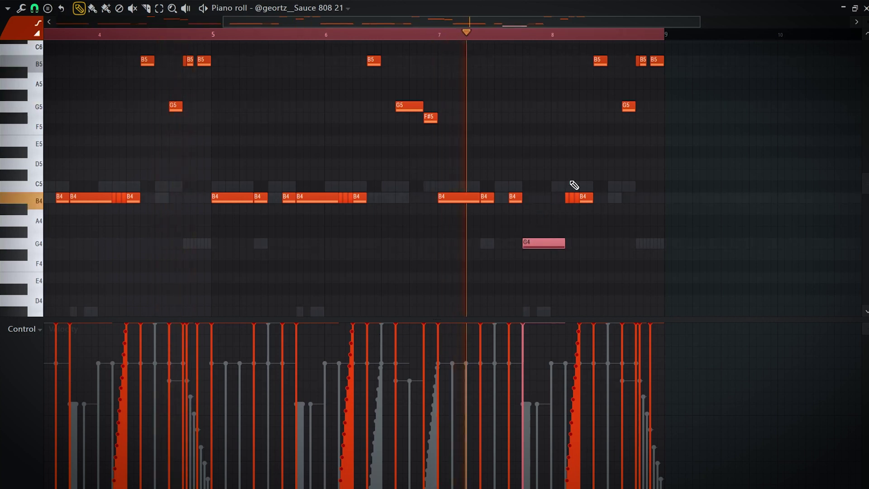
scroll(495, 202, "down", 3)
left_click_drag(495, 219, 495, 156)
scroll(556, 247, "up", 2)
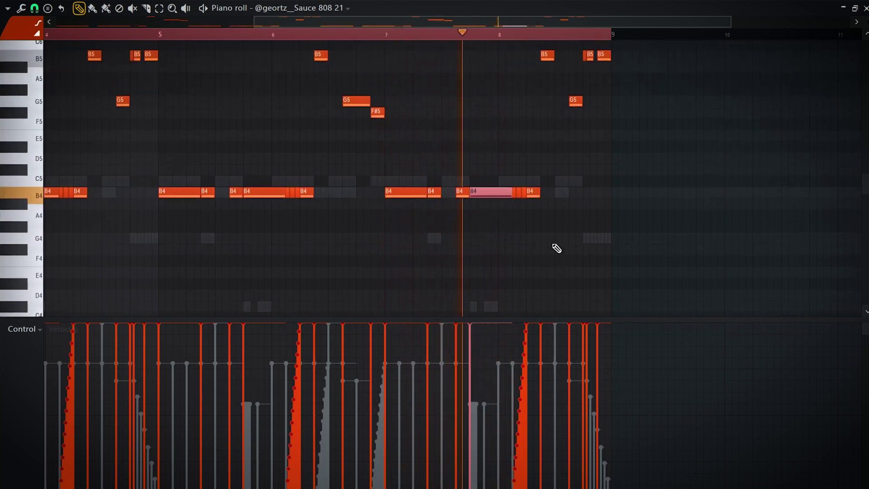
Move the last B5 808 note in bar 8 down to G5 and play the pattern.
scroll(540, 229, "up", 3)
key("space")
left_click_drag(597, 197, 561, 226)
scroll(562, 221, "up", 3)
scroll(629, 136, "up", 3)
left_click_drag(663, 132, 672, 172)
key("space")
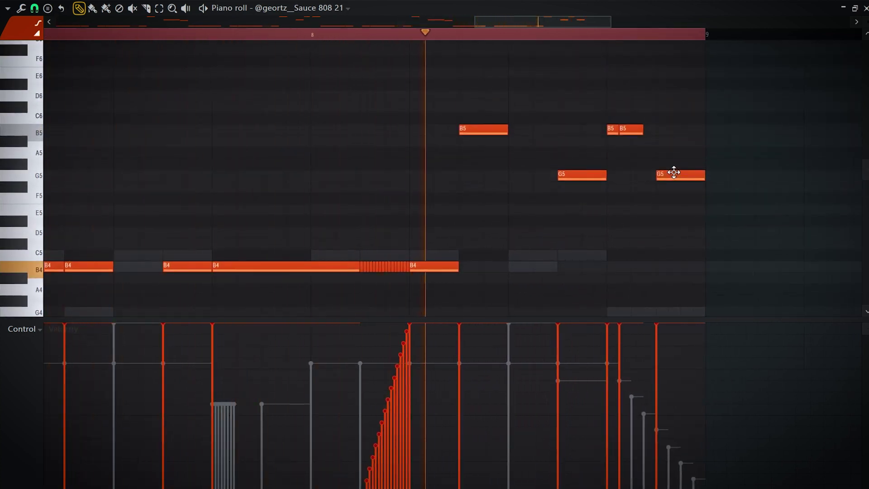
scroll(669, 174, "down", 5)
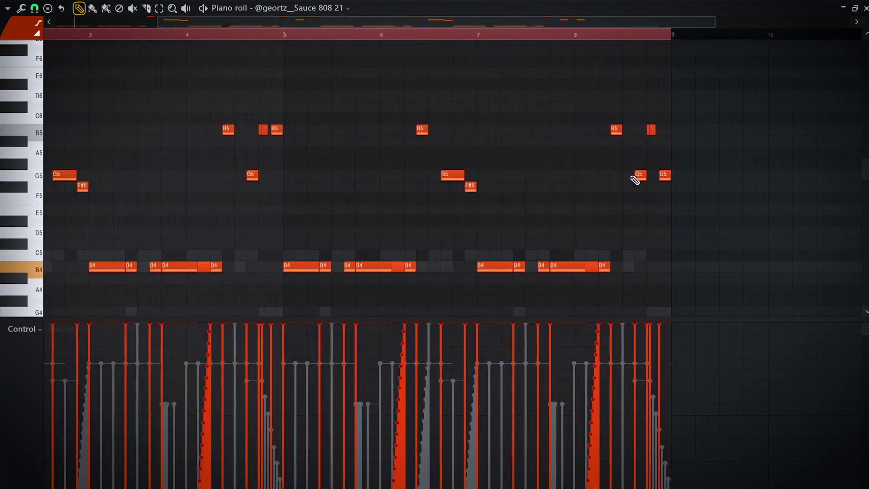
scroll(634, 181, "down", 5)
key("F6")
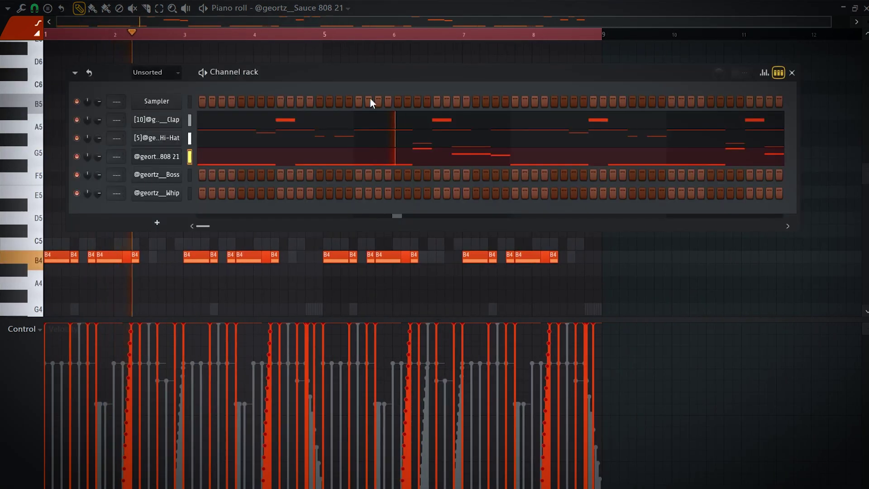
right_click(169, 176)
left_click(202, 176)
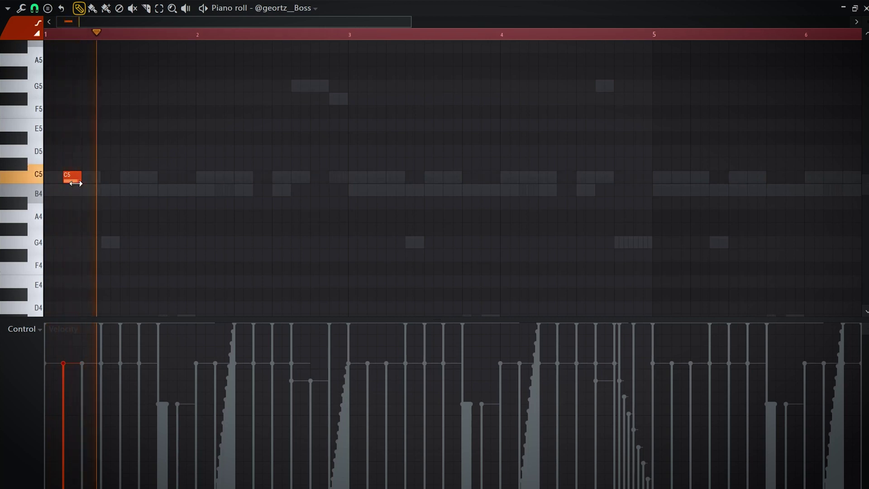
Add three short consecutive E5 notes late in bar 1 and lower the velocity of the middle one.
scroll(206, 186, "up", 5)
key("space")
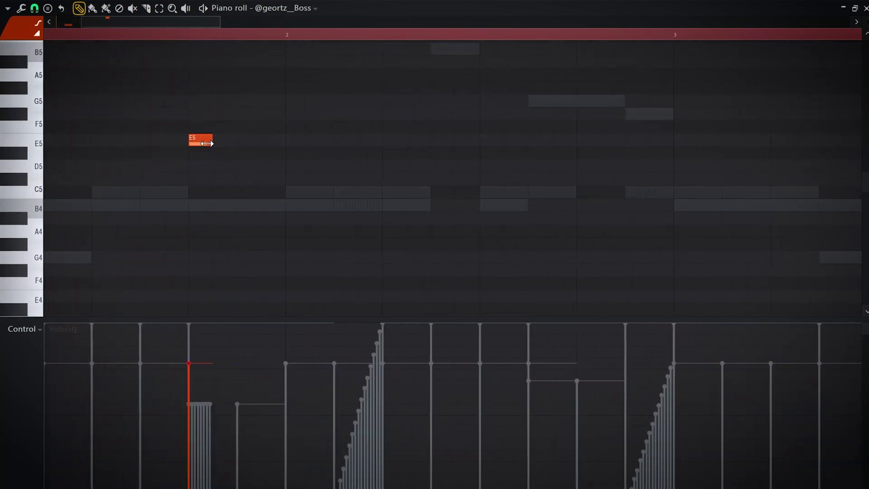
left_click(42, 12)
left_click(42, 12)
key("space")
left_click(248, 140)
left_click(222, 427)
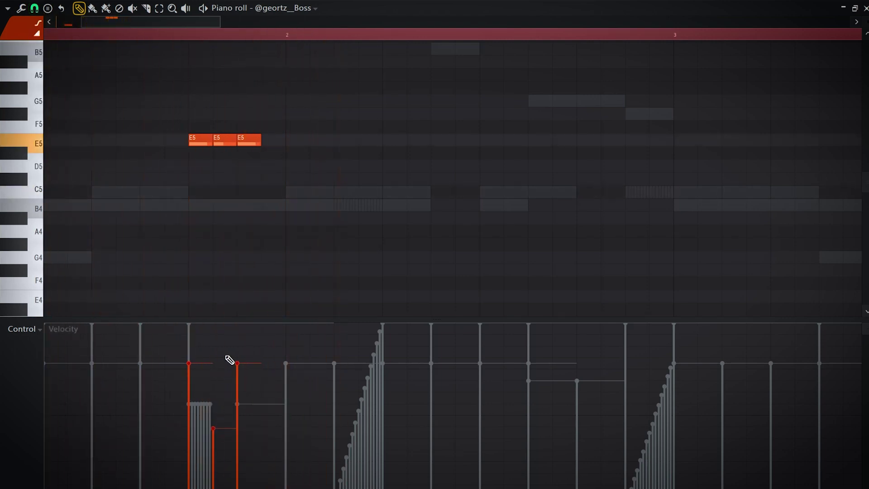
Delete the middle E5 note in bar 1 and set the remaining two to the same, slightly higher velocity.
scroll(208, 178, "down", 4)
key("space")
right_click(192, 140)
left_click_drag(179, 139, 194, 142)
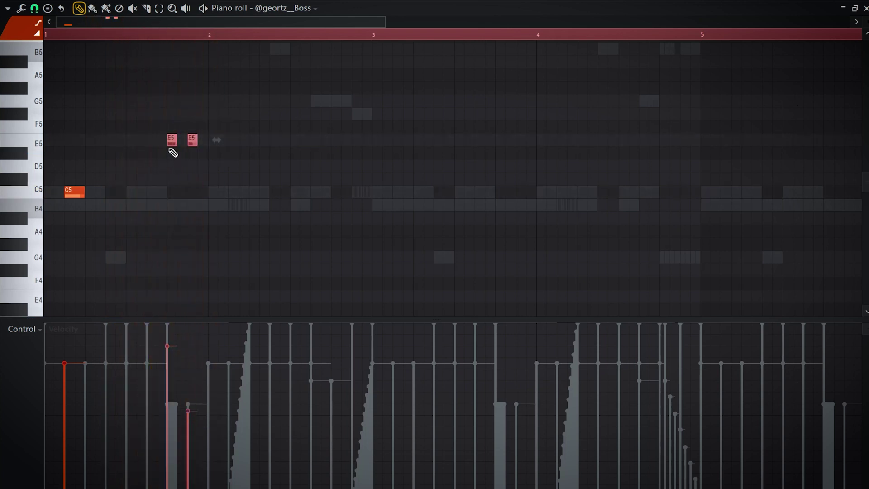
key("space")
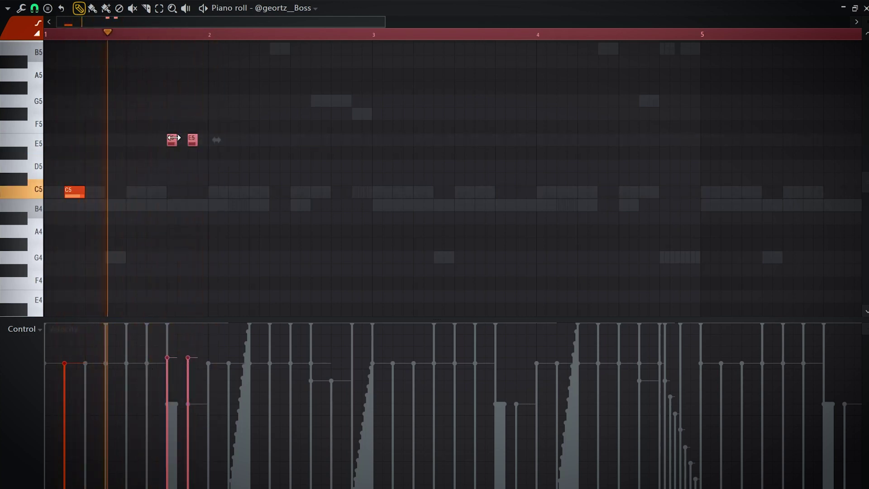
left_click(210, 220, "ctrl")
scroll(206, 215, "up", 3)
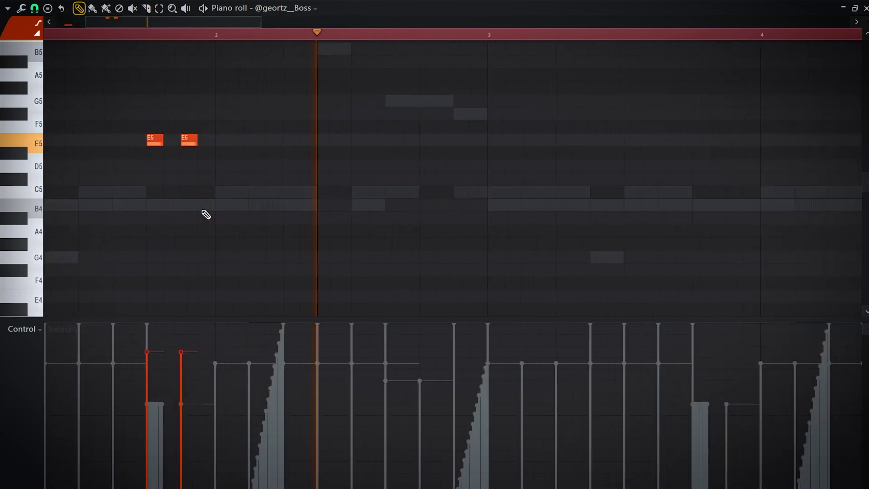
Play the pattern and add another short E5 note in bar 2, where the 808's B5 note starts.
key("space")
left_click_drag(273, 193, 371, 186)
key("space")
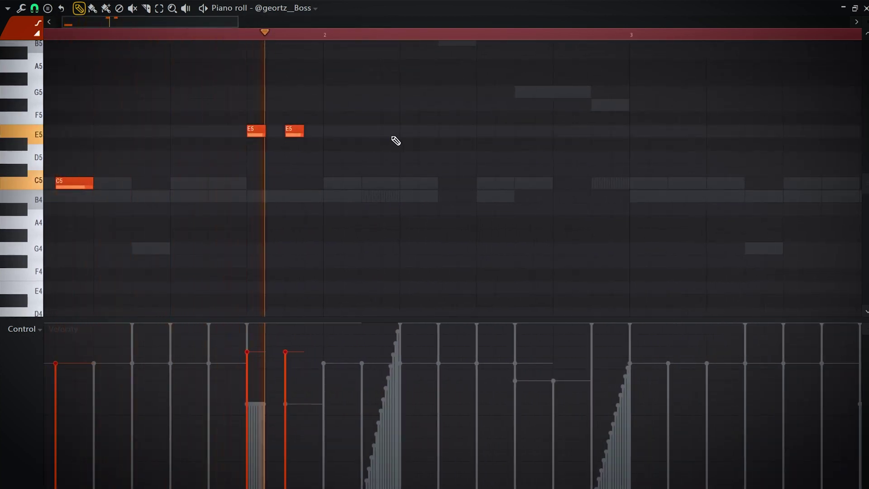
left_click(437, 131)
scroll(446, 134, "down", 2)
key("space")
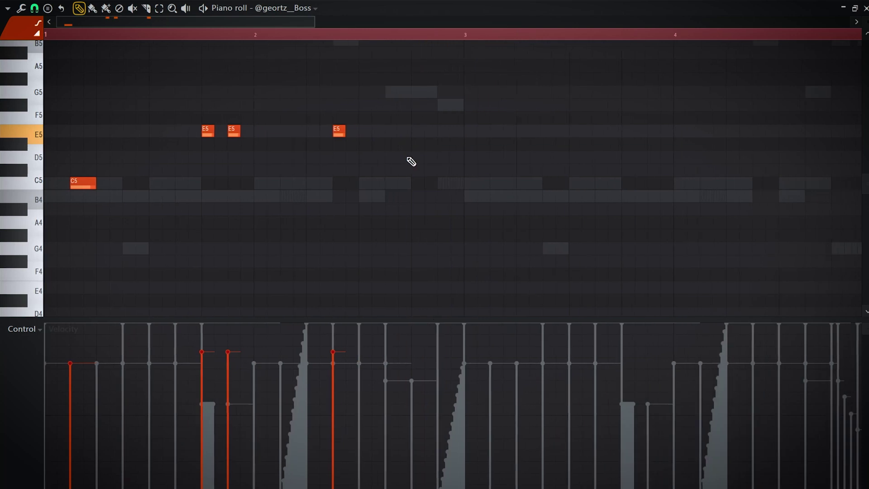
Move the short bar 2 note to G5 and raise it to full velocity, checking it in playback.
left_click_drag(339, 135, 341, 254)
key("space")
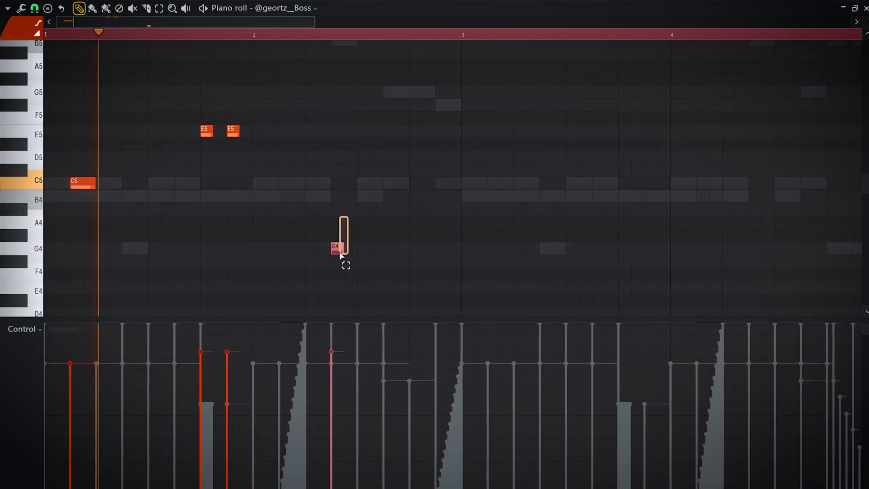
scroll(344, 257, "down", 1)
scroll(344, 257, "down", 1)
key("ctrl+Up")
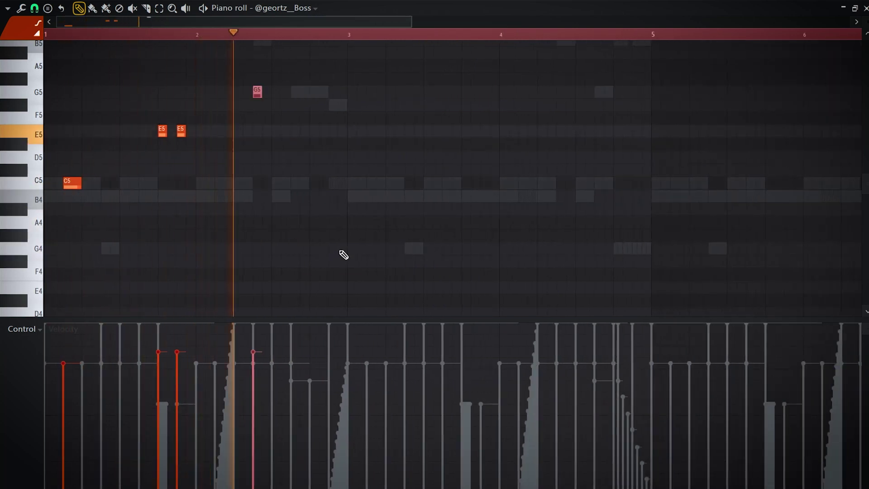
key("space")
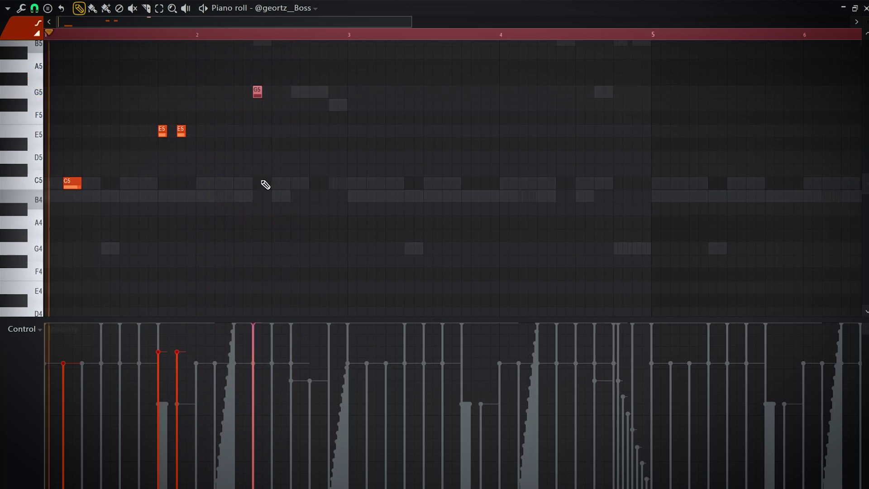
key("space")
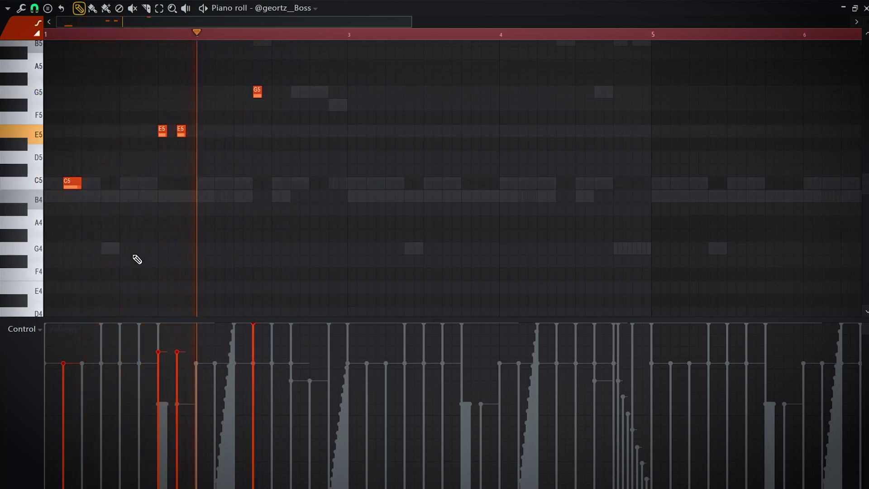
key("space")
Add two adjacent G5 notes at the third quarter of bar 2's end section, each half the length of the earlier G5.
scroll(340, 117, "up", 2)
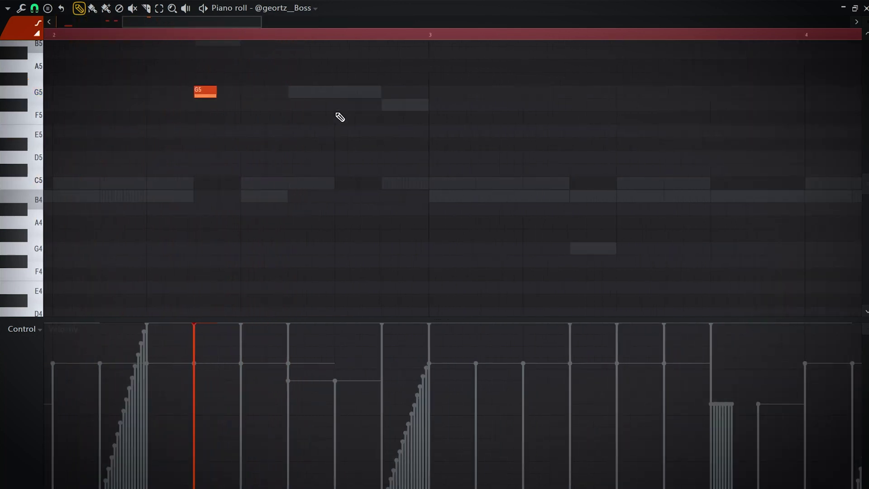
left_click(337, 103)
left_click_drag(349, 90, 349, 88)
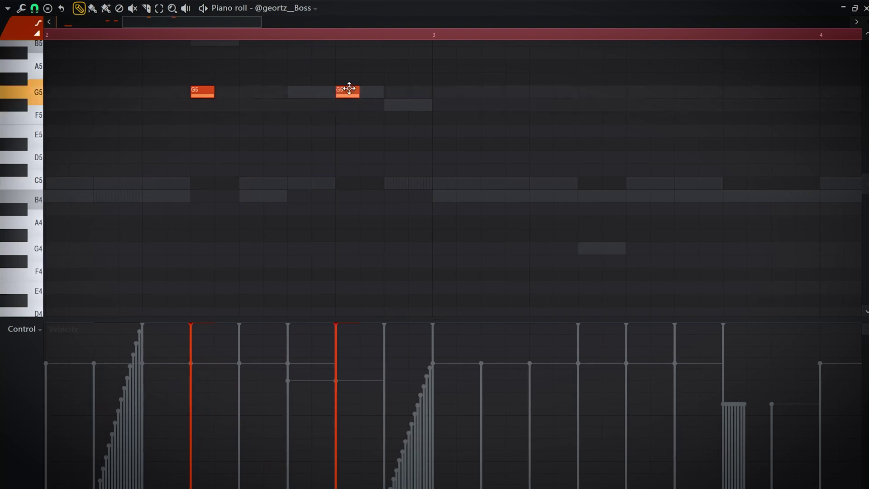
left_click(37, 8)
left_click(60, 105)
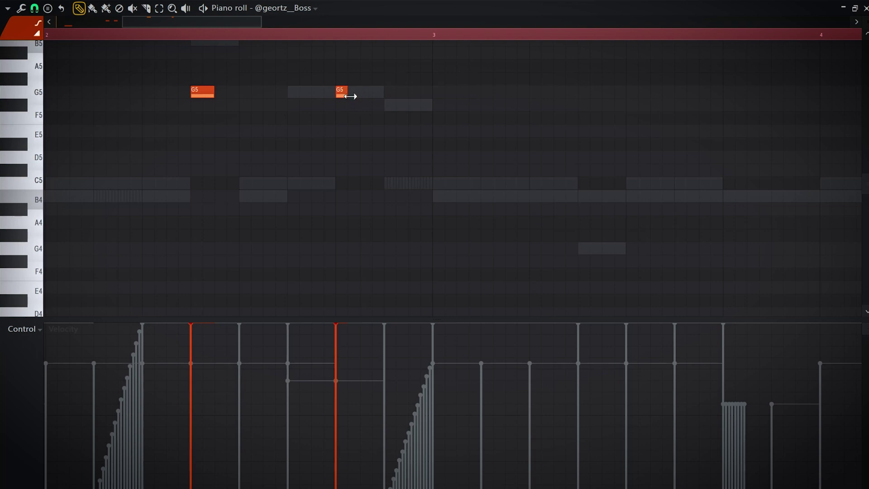
left_click(351, 96)
scroll(357, 96, "up", 3)
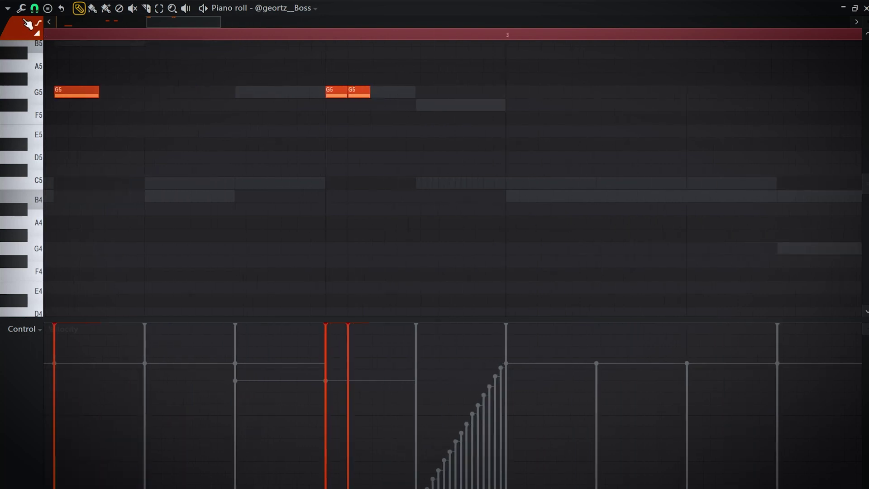
Extend the G5 notes into an eight-note roll up to bar 3 and give it a falling velocity ramp.
left_click_drag(379, 100, 441, 113)
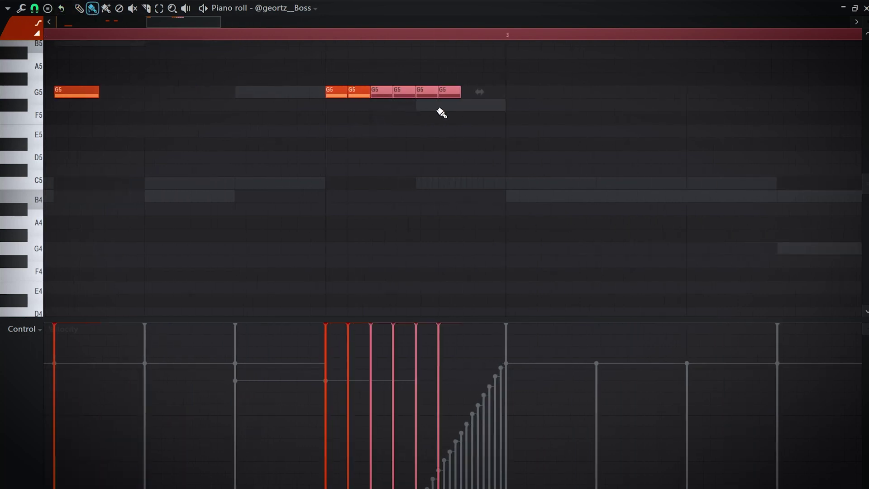
left_click_drag(539, 89, 233, 114)
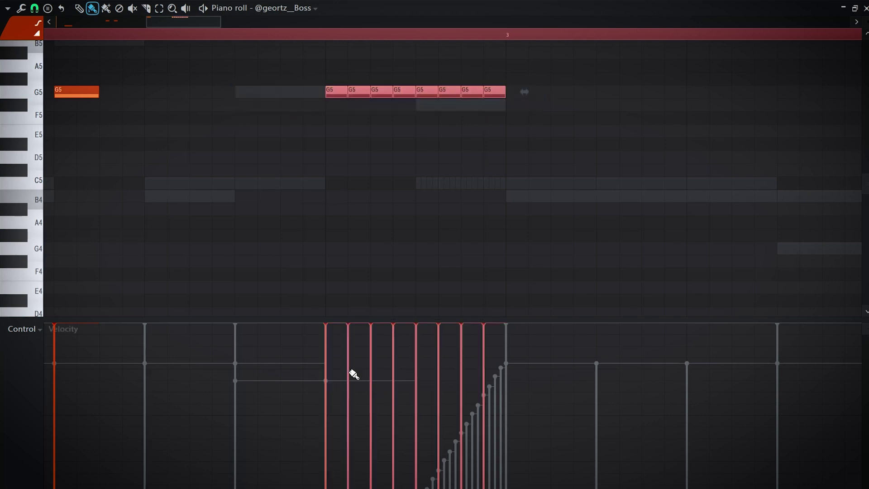
left_click_drag(334, 343, 487, 427)
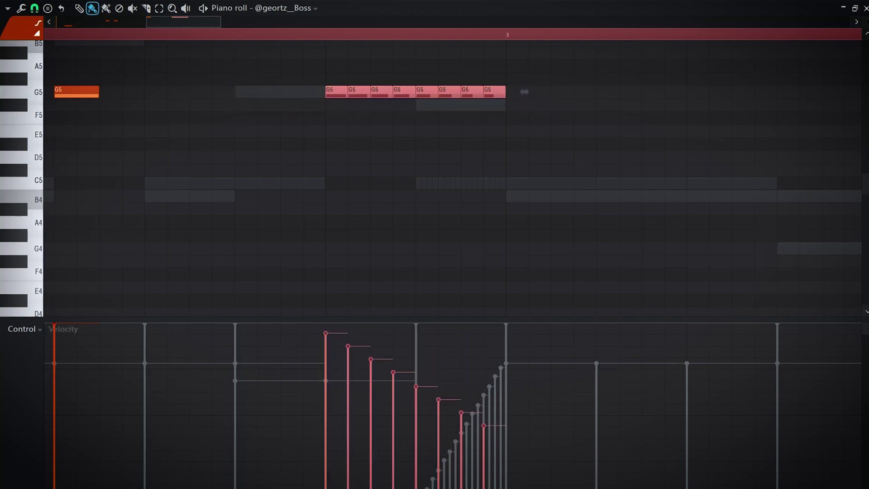
Show Fine pitch in the control lane, draw a falling pitch ramp across the G5 roll and play it.
left_click(38, 329)
left_click(45, 400)
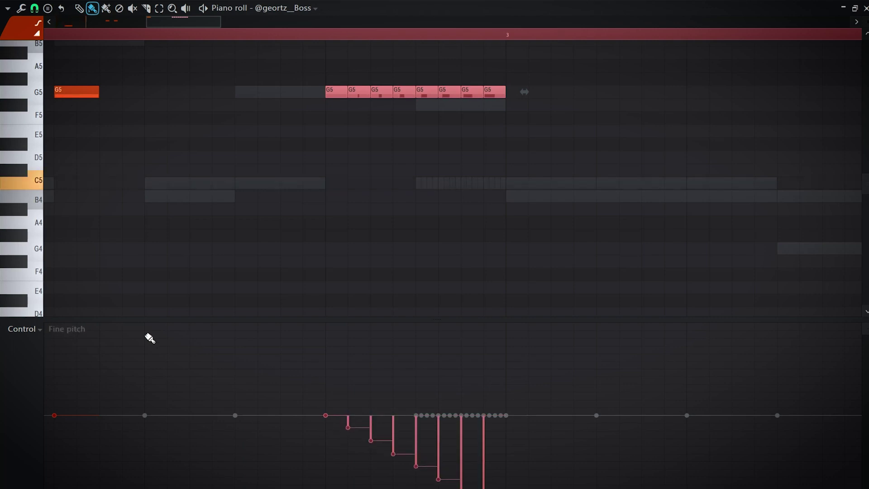
scroll(145, 333, "down", 5)
scroll(184, 91, "down", 2)
left_click_drag(183, 91, 275, 95)
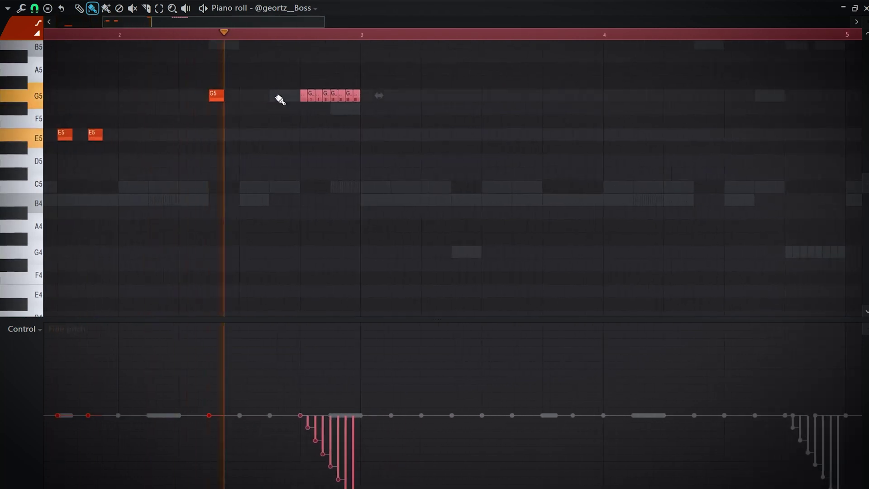
Show note velocity in the control lane, duplicate the two-bar Boss pattern into bars 3 and 4, and select bar 4's closing G5 roll.
left_click(29, 334)
left_click(35, 350)
scroll(364, 87, "down", 4)
left_click_drag(312, 63, 254, 189)
left_click_drag(509, 95, 399, 114)
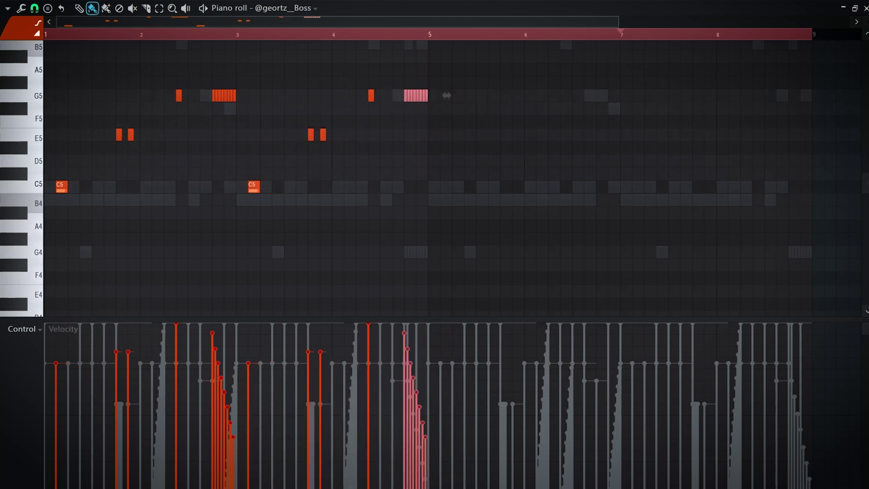
Play the pattern, show fine pitch in the control lane, and draw a rising pitch ramp across the G5 roll ending bar 4.
key("space")
left_click_drag(471, 307, 430, 250)
left_click(46, 334)
left_click(34, 387)
left_click_drag(406, 482, 447, 369)
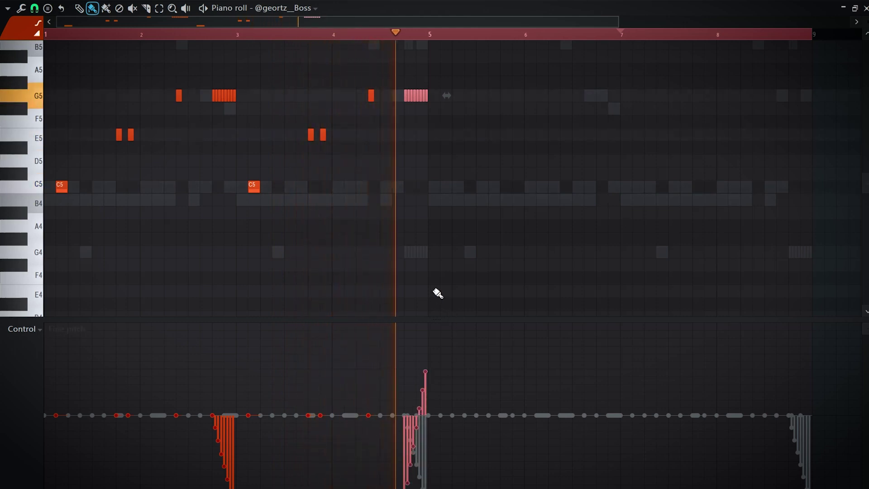
Select bars 1 to 4 of the Boss pattern and duplicate them into bars 5 to 8.
scroll(431, 223, "down", 2)
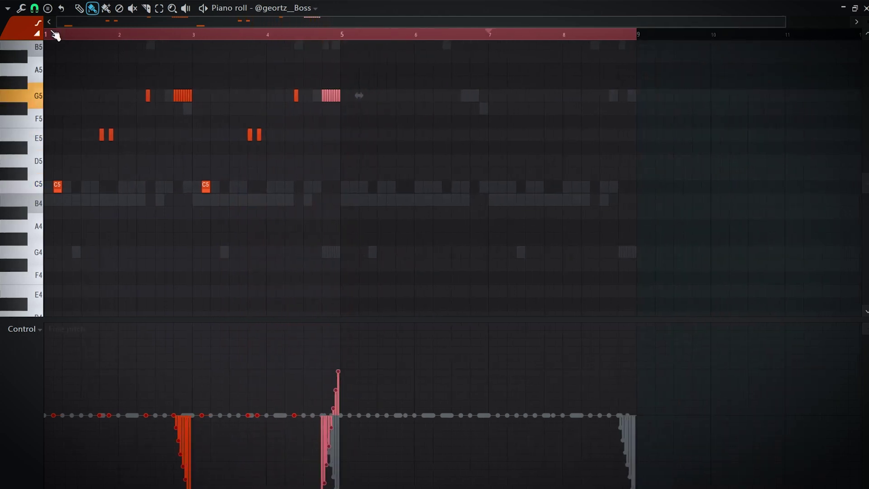
left_click(35, 9)
left_click(45, 35)
left_click_drag(572, 35, 449, 33)
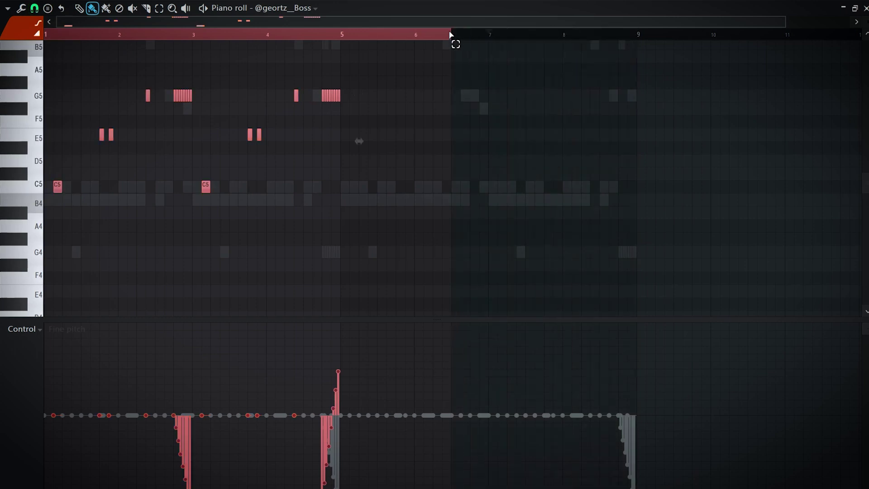
key("ctrl+b")
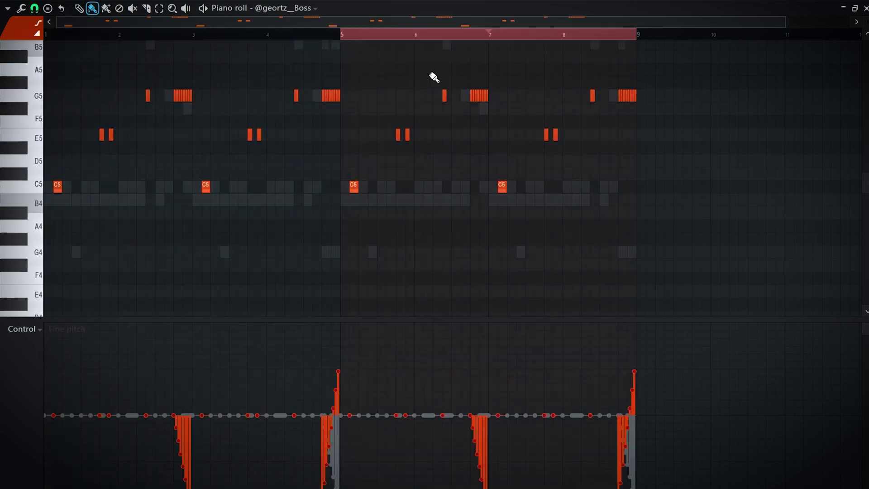
Select the G5 rolls ending bars 4 and 8, give them a rising velocity ramp, and play the pattern.
key("ctrl+a")
left_click_drag(713, 91, 619, 111)
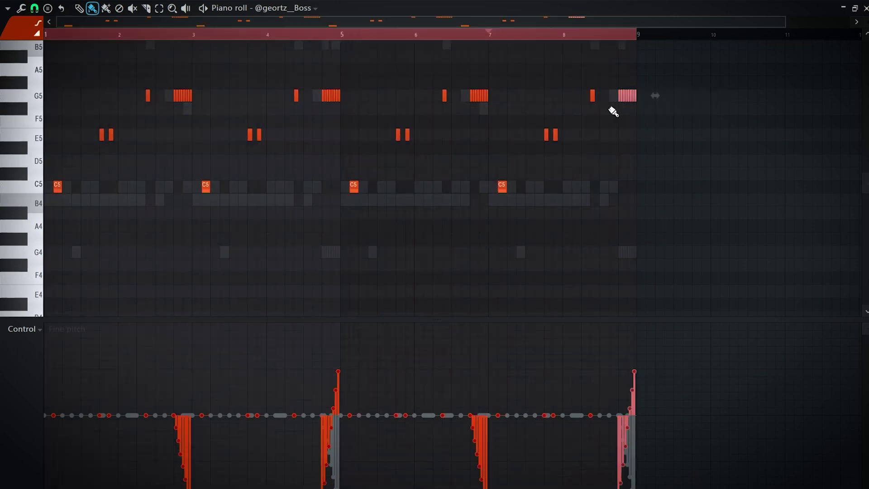
left_click_drag(351, 106, 315, 119)
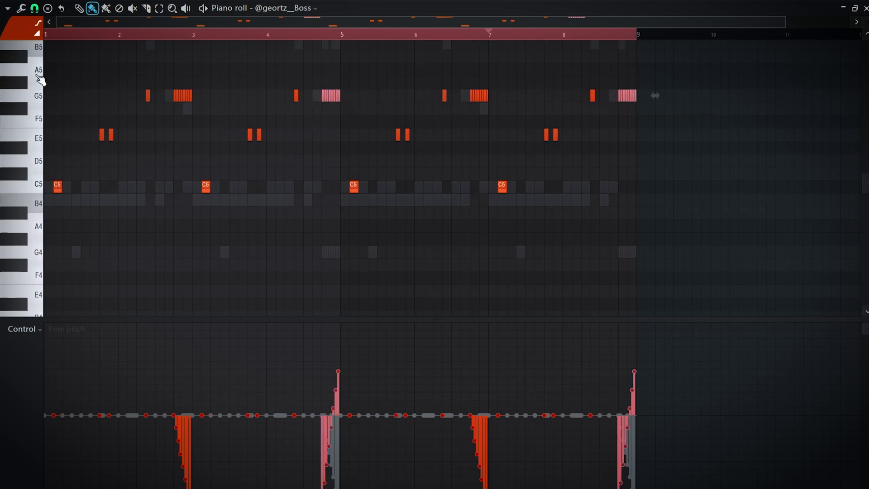
left_click(28, 329)
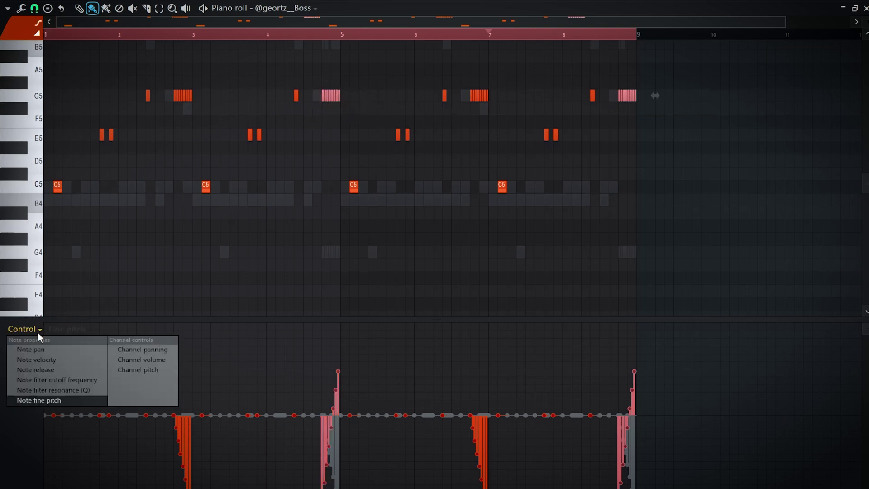
left_click(47, 360)
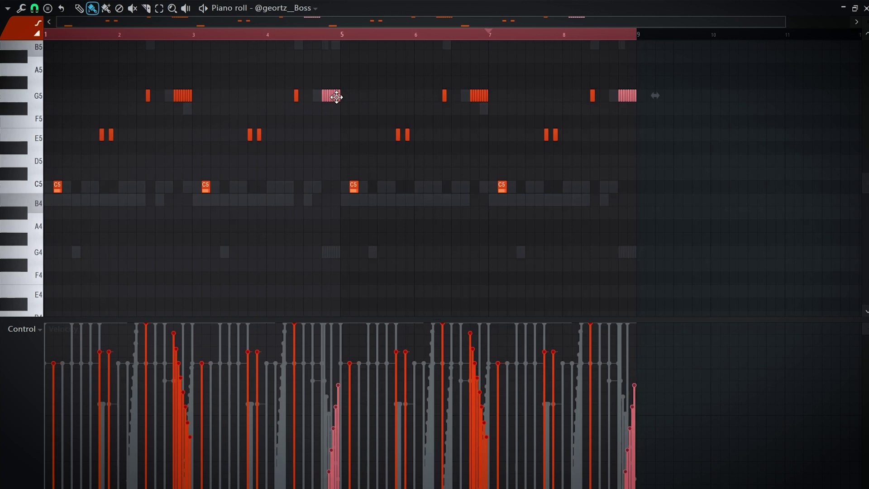
key("space")
left_click(369, 94, "ctrl")
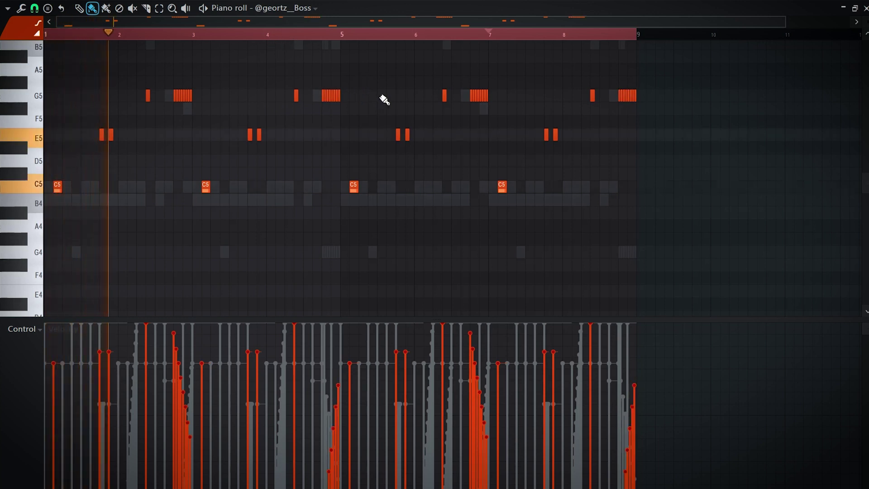
Listen through the full eight-bar Boss pattern while examining its notes up to the end of bar 8.
scroll(392, 97, "down", 1)
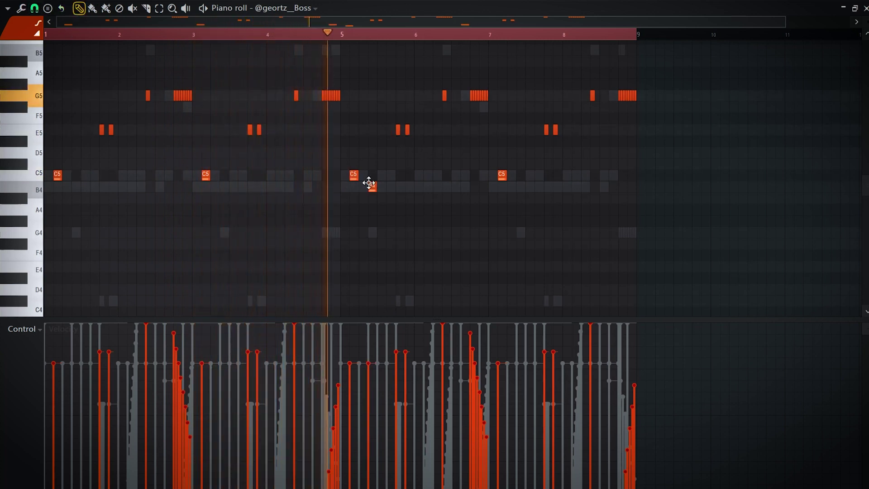
scroll(378, 205, "up", 1)
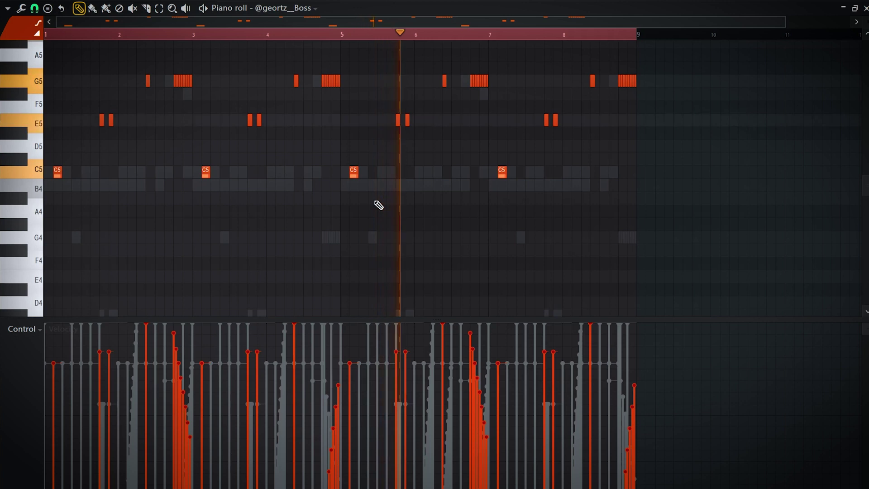
scroll(518, 199, "up", 2)
scroll(642, 190, "up", 1)
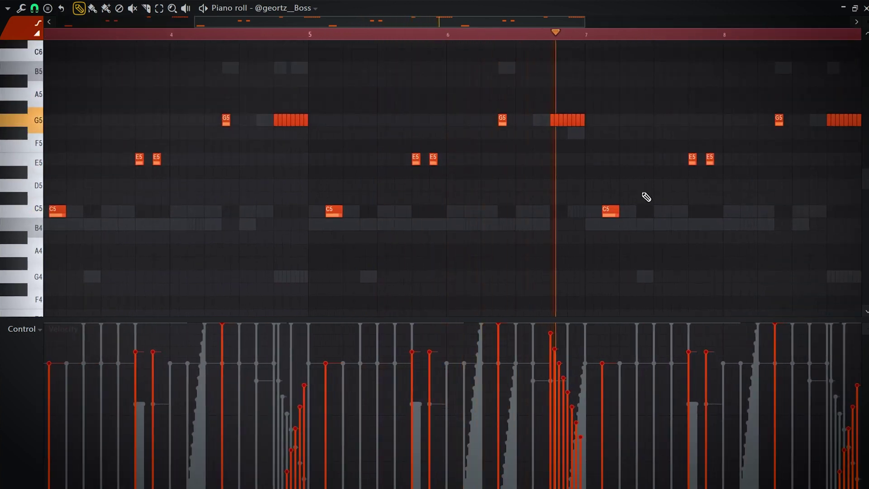
scroll(664, 177, "down", 1)
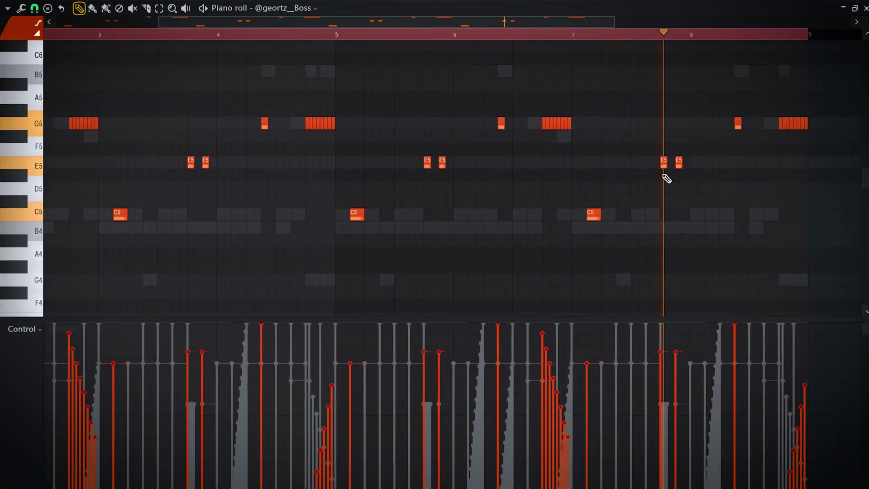
scroll(668, 187, "up", 2)
scroll(668, 188, "down", 2)
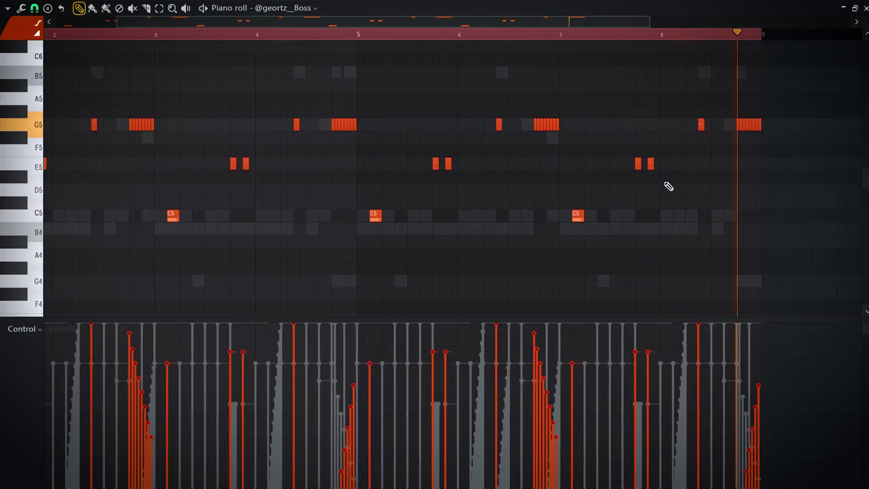
Open the 808 21 channel's precomputed effects, add a slight Boost to the sample, and close its settings.
key("F6")
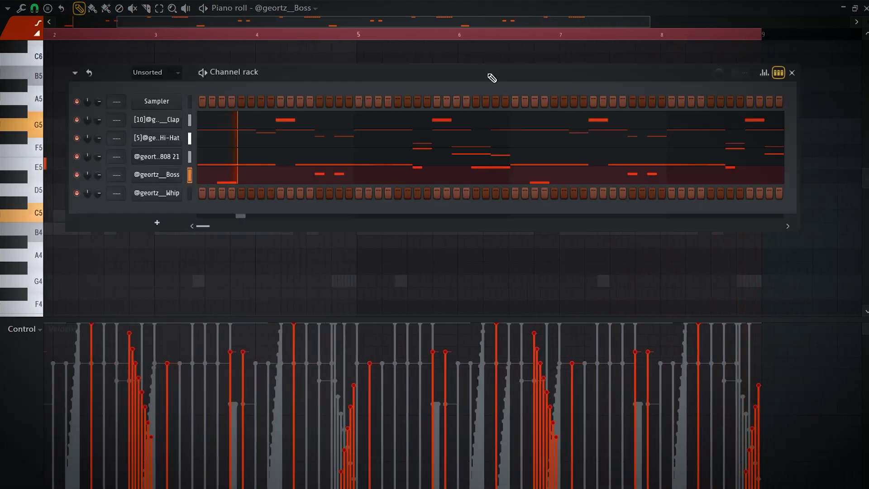
left_click(165, 159)
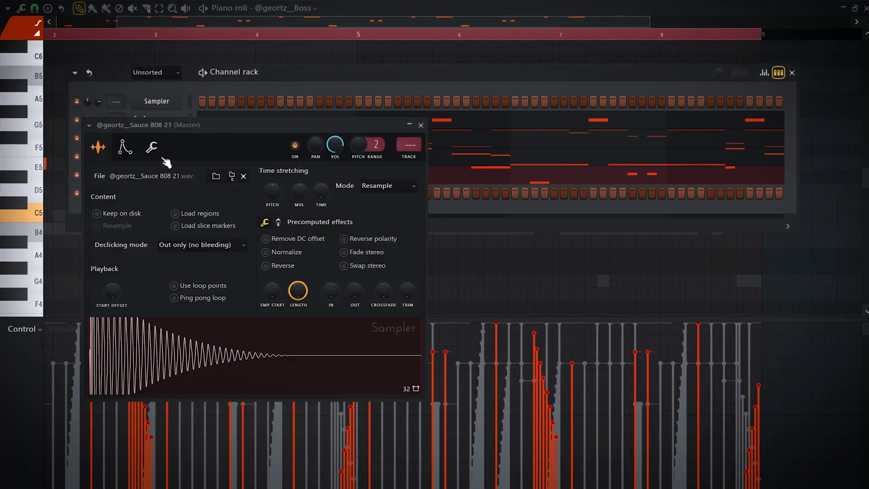
left_click(278, 222)
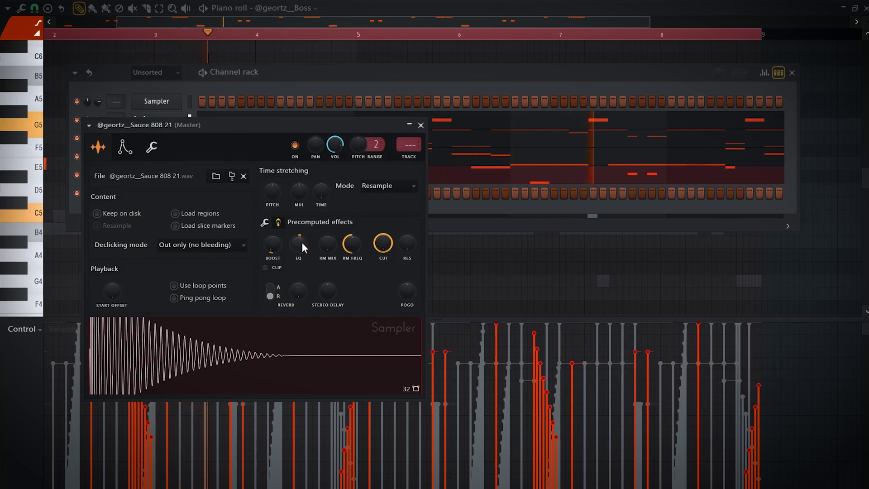
right_click(454, 273)
key("F6")
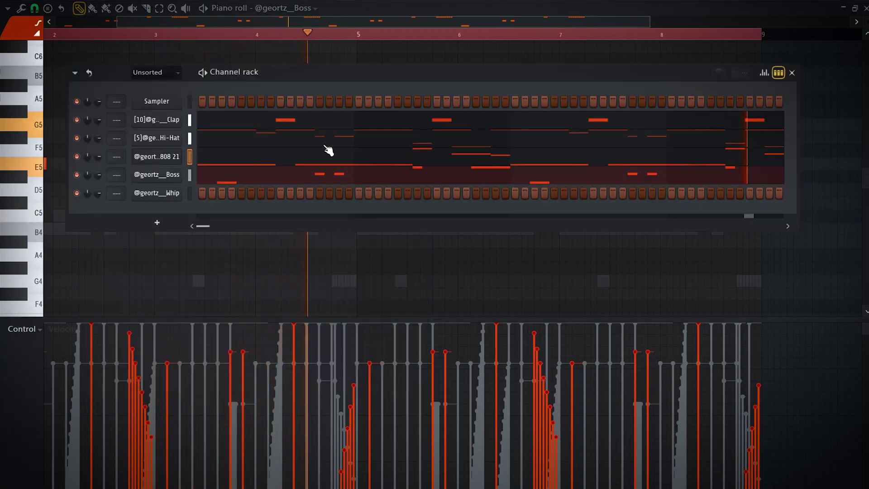
Open the Whip channel in the piano roll and place a one-beat B4 note at the start of bar 1.
right_click(169, 205)
left_click(199, 193)
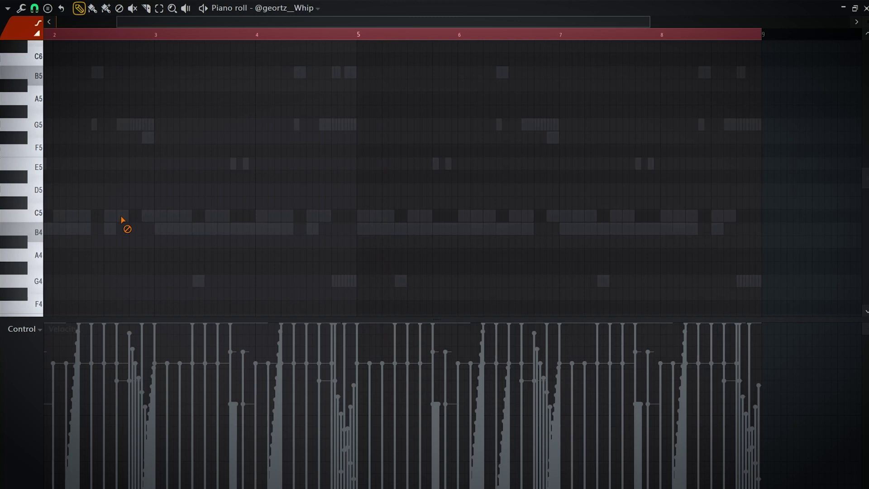
scroll(229, 210, "up", 5)
left_click_drag(35, 192, 85, 204)
scroll(107, 246, "up", 3)
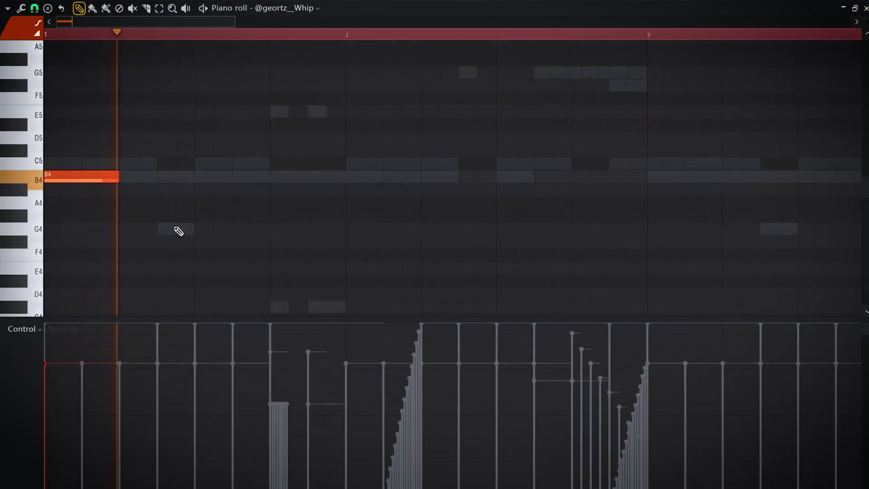
Add a one-beat B4 note halfway through beat 2 of bar 1 and try another one-beat B4 just before beat 4.
left_click(161, 228)
right_click(217, 226)
left_click(161, 177)
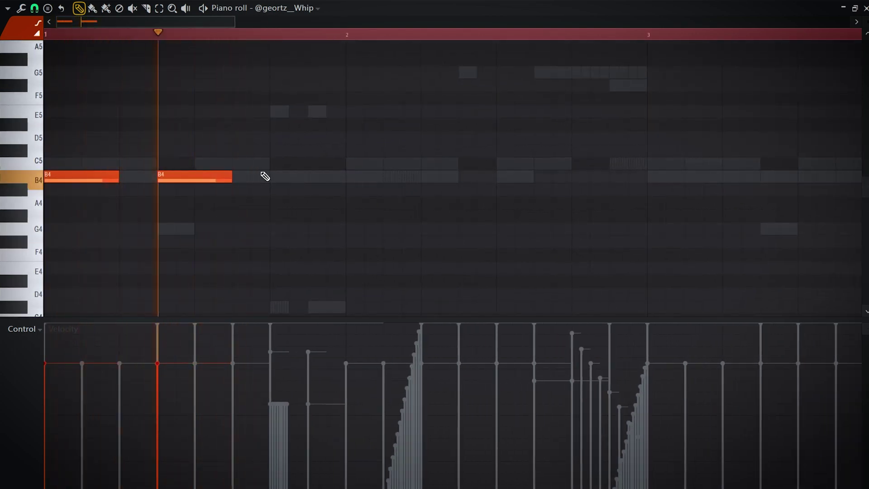
left_click(275, 177)
scroll(285, 179, "down", 2)
right_click(230, 180)
left_click(213, 177)
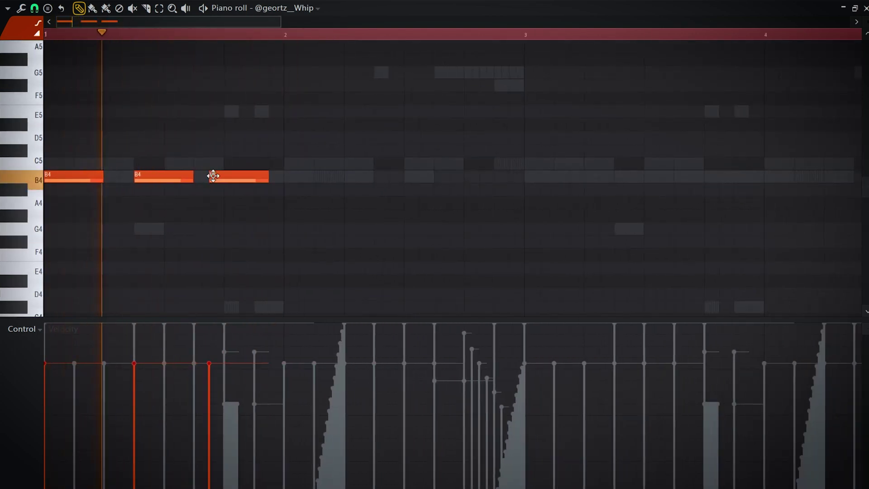
Replace the third B4 note with two consecutive half-beat B4 notes directly after the second one, checking them in playback.
left_click_drag(296, 131, 131, 192)
right_click(224, 176)
left_click_drag(211, 176, 192, 178)
key("space")
left_click_drag(252, 176, 223, 182)
left_click(233, 177)
key("space")
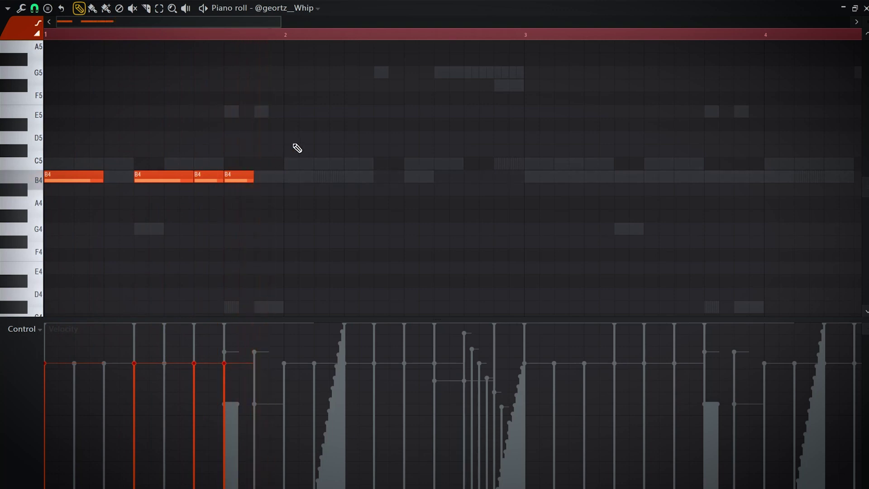
Lower the velocity of the second B4 note slightly and the third one further, and play the result.
left_click_drag(280, 145, 154, 193)
key("space")
left_click(194, 423)
left_click(224, 363)
scroll(230, 266, "down", 2)
left_click(228, 211, "ctrl")
key("space")
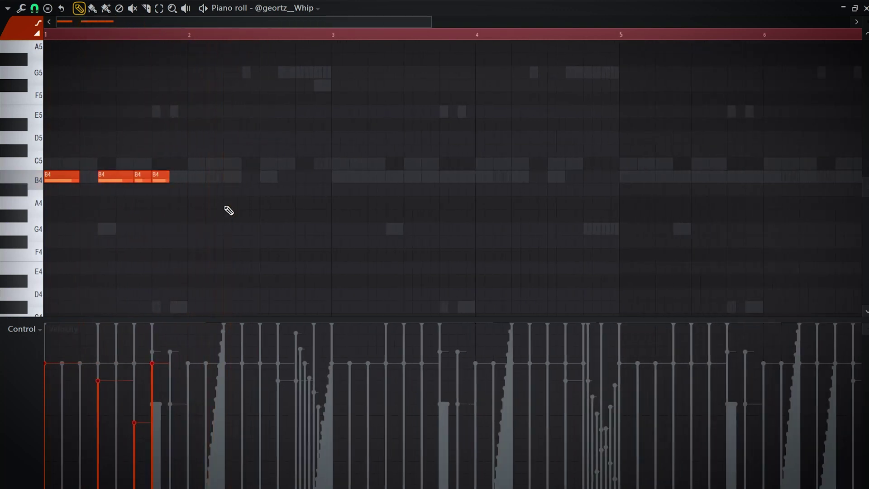
Add a half-beat B4 note on beat 2 of bar 2 and two short E4 notes starting at beat 2 of bar 1.
key("space")
scroll(166, 210, "up", 2)
left_click_drag(166, 210, 267, 175)
key("space")
scroll(138, 174, "down", 4)
scroll(280, 179, "up", 2)
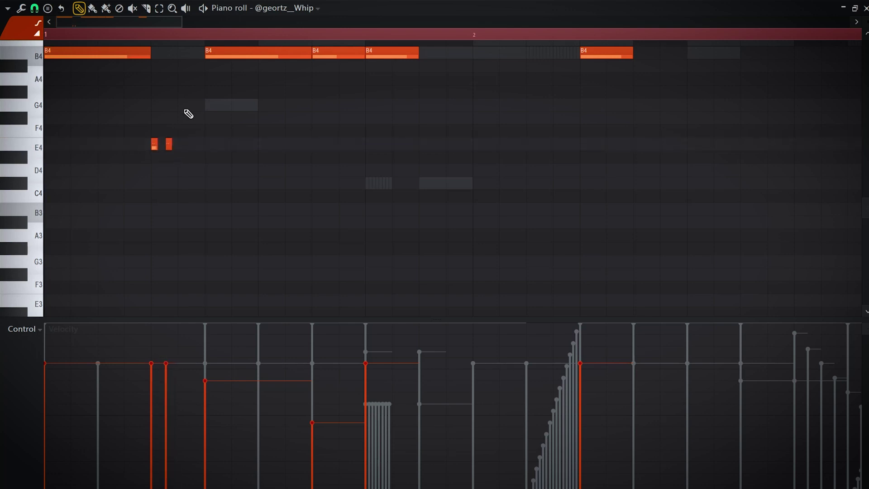
Add a short G4 note after the E4 pair and a short C#4 note at the last half beat of bar 1.
key("space")
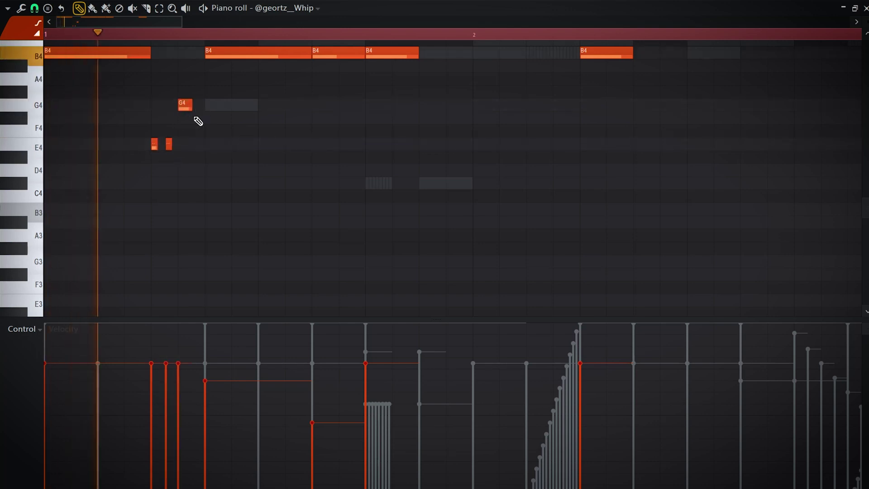
scroll(199, 124, "down", 2)
left_click(301, 184)
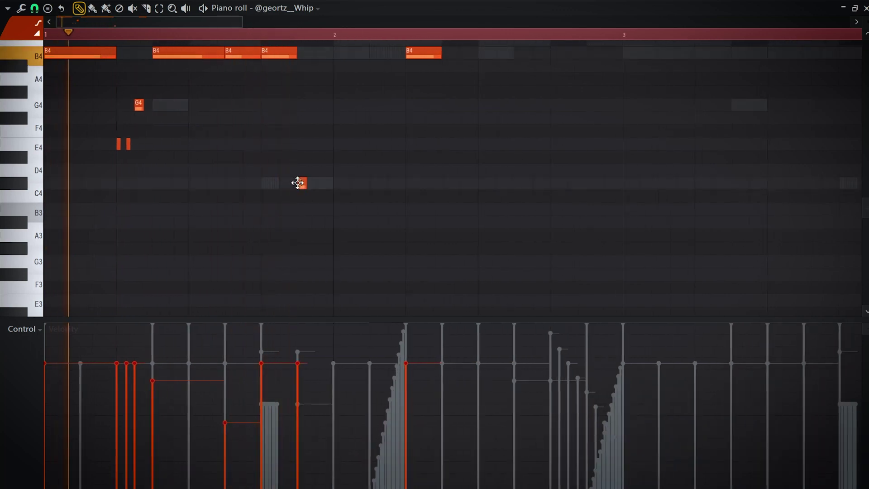
scroll(317, 213, "up", 2)
key("space")
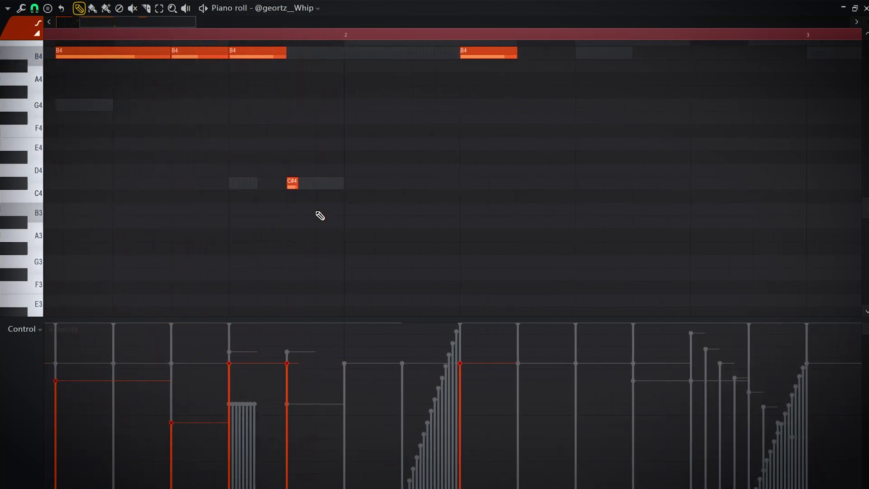
Place two very short B3 notes after the C#4 note and a longer A#3 note behind them.
double_click(316, 210)
key("Escape")
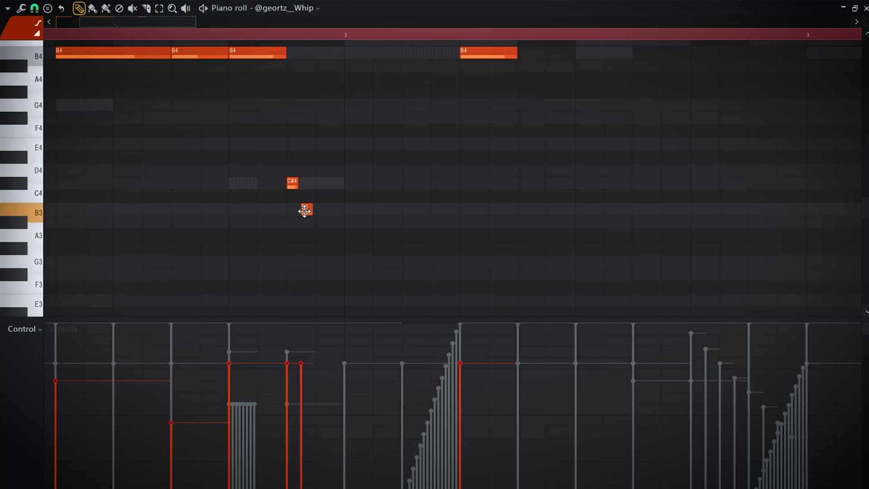
scroll(303, 210, "up", 2)
mouse_move(304, 211)
left_mouse_down()
mouse_move(274, 213)
mouse_move(293, 215)
left_mouse_up()
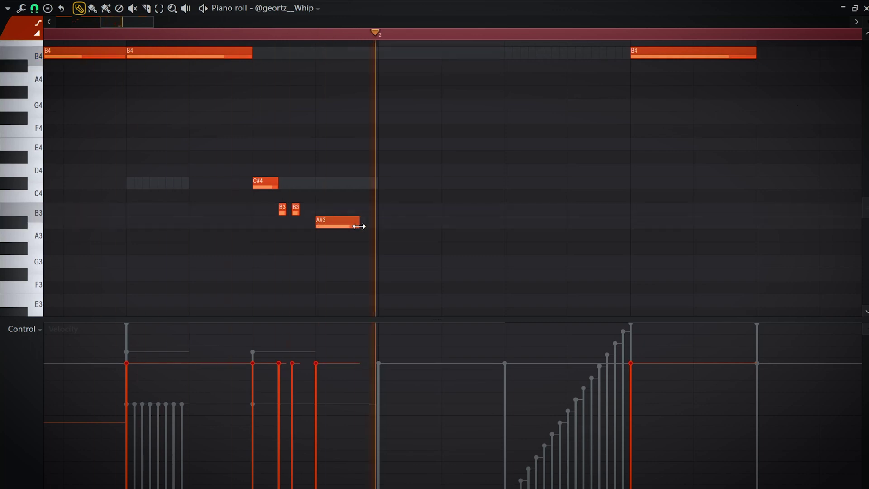
Select the run from C#4 to A#3 at the end of bar 1, lower its velocity slightly, and play it.
scroll(345, 222, "down", 3)
left_click_drag(375, 189, 254, 239)
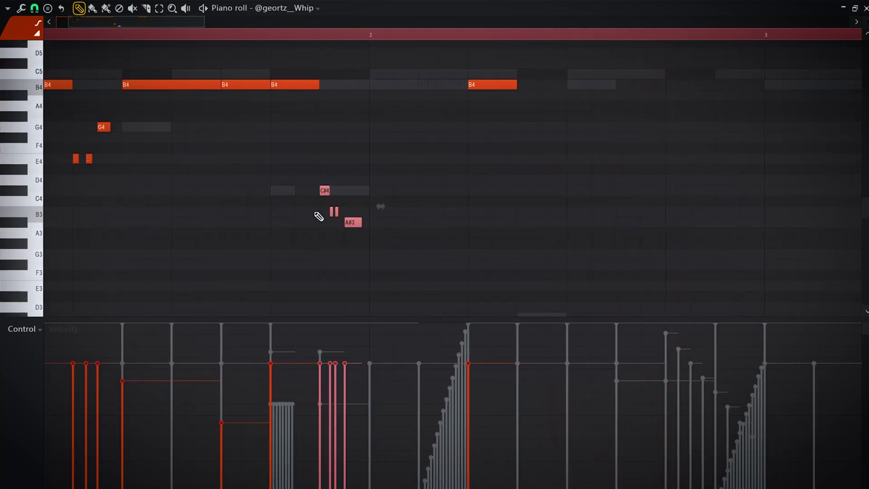
scroll(315, 214, "down", 1)
scroll(313, 215, "down", 3)
scroll(312, 215, "down", 1)
scroll(312, 216, "down", 2)
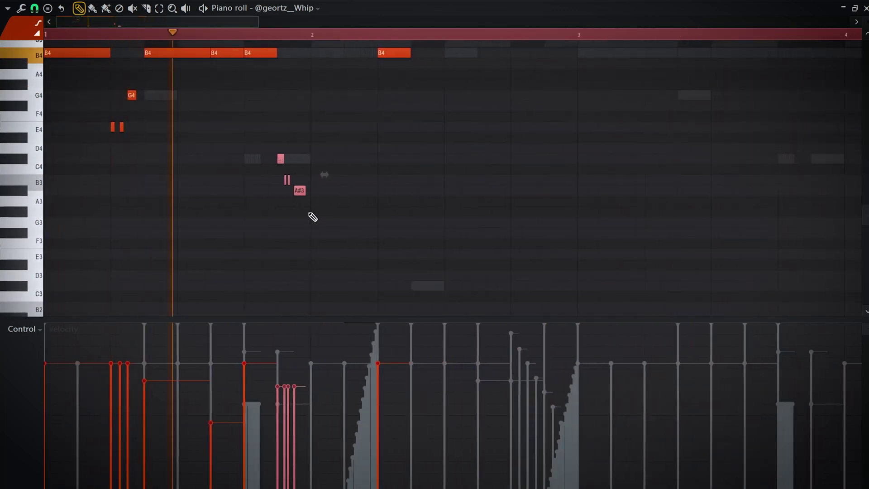
left_click(304, 215, "ctrl")
Delete the two B3 notes and the C#4 note, and put a lengthened A#3 note at the C#4 note's position.
right_click(300, 191)
right_click(288, 180)
left_click(299, 190)
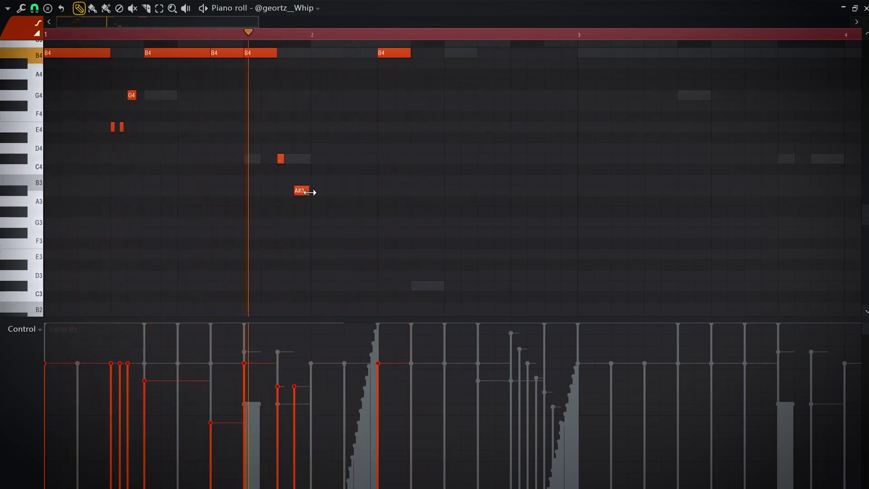
right_click(300, 192)
right_click(281, 159)
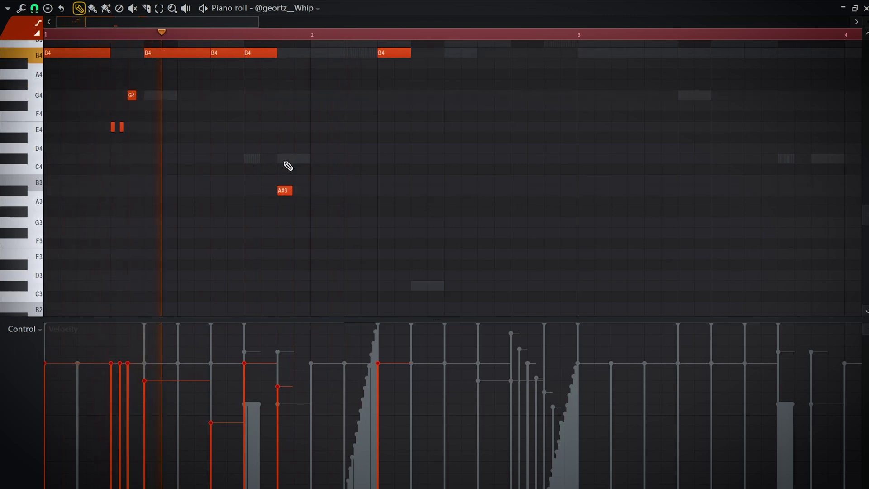
Lengthen the A#3 note slightly and place three very short C#3 notes with slightly lower velocity right after the B4 note in bar 2.
left_click_drag(295, 195, 301, 200)
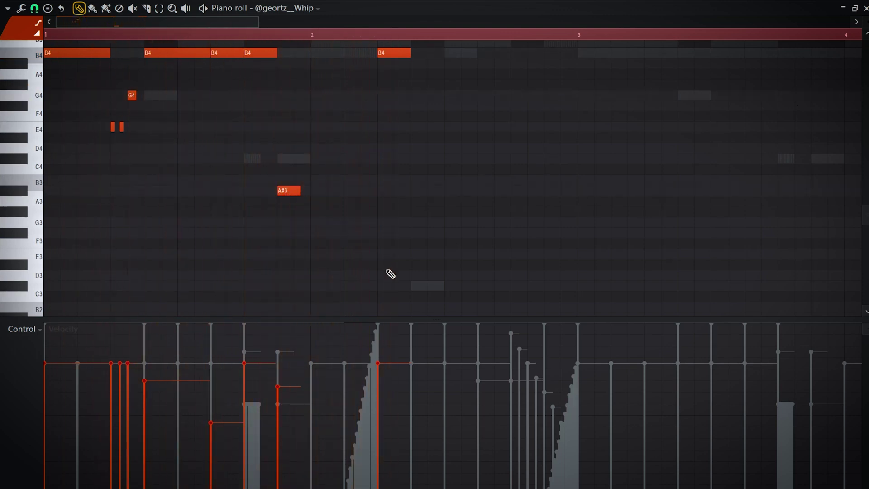
scroll(401, 286, "up", 1)
scroll(401, 286, "up", 1)
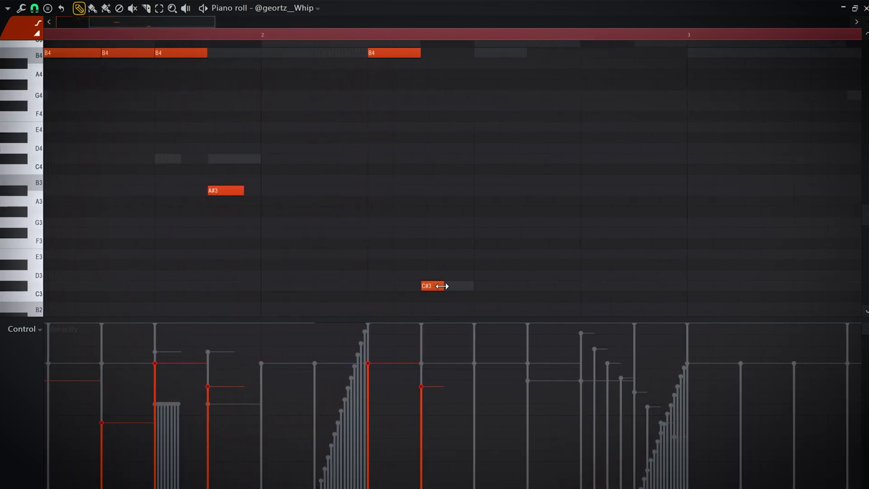
scroll(424, 289, "up", 1)
left_click(484, 284)
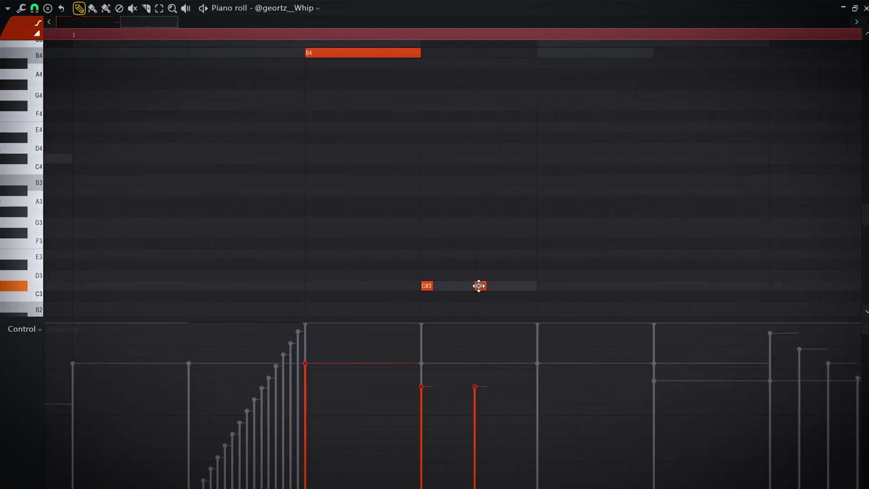
scroll(464, 286, "down", 3)
key("space")
left_click_drag(485, 275, 449, 291)
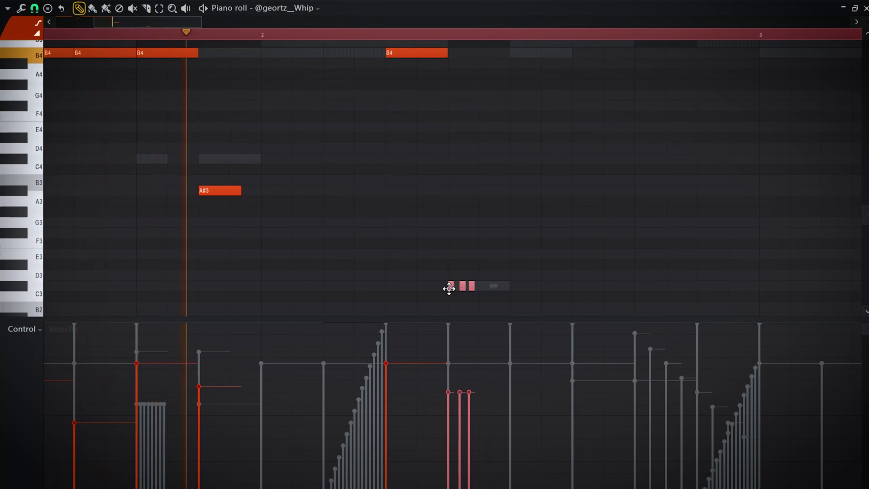
scroll(427, 281, "down", 3)
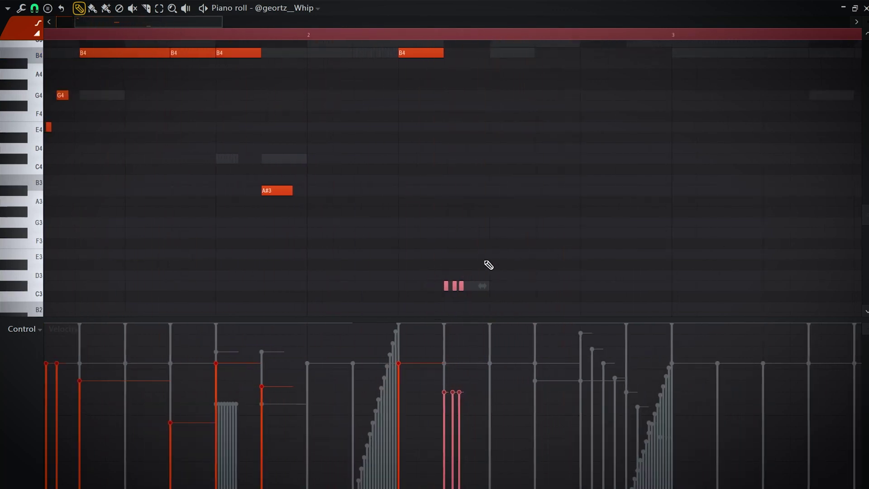
Add a half-beat B4 note in the second half of bar 2, half a beat after beat 3.
scroll(488, 264, "down", 3)
scroll(388, 223, "down", 3)
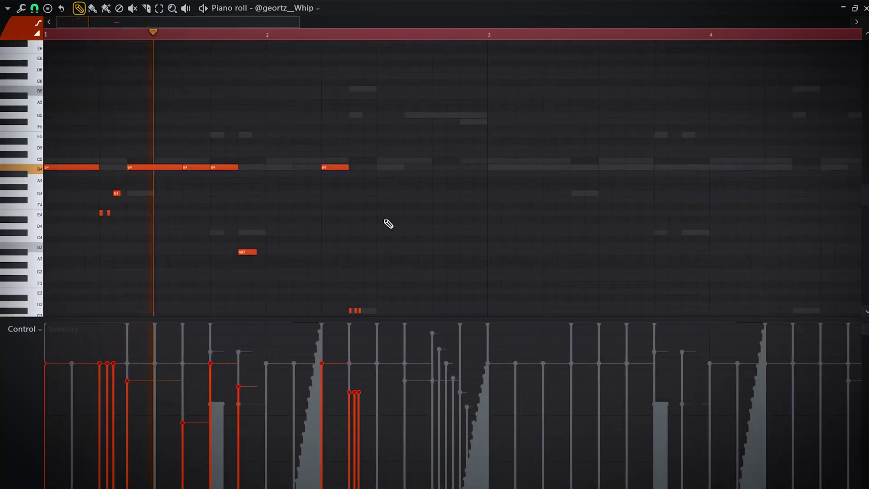
scroll(388, 224, "down", 3)
scroll(320, 248, "down", 2)
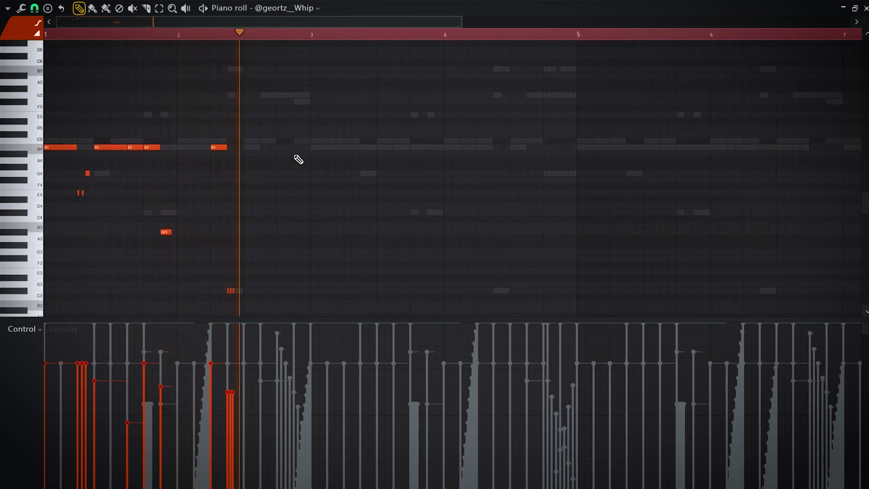
left_click(268, 148)
left_click(270, 147, "ctrl")
scroll(266, 183, "up", 1)
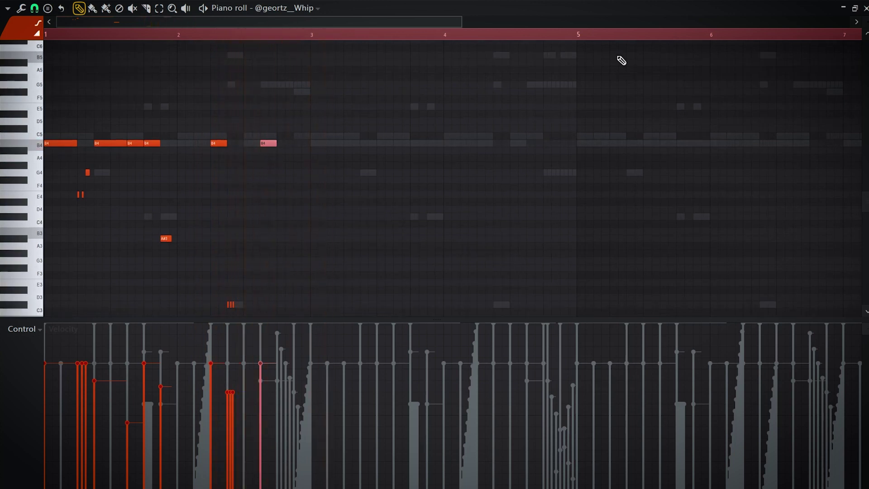
Duplicate all notes of bars 1 and 2 into bars 3 and 4.
left_click_drag(796, 37, 333, 73)
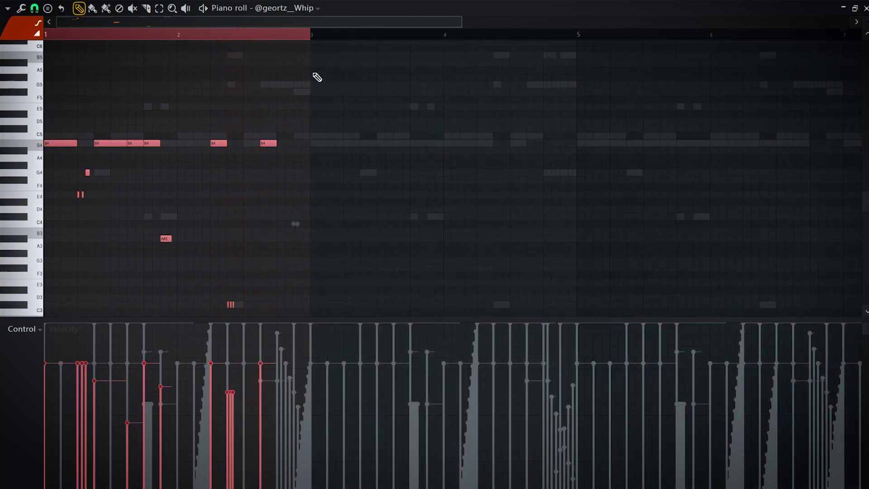
key("ctrl+b")
left_click(317, 40)
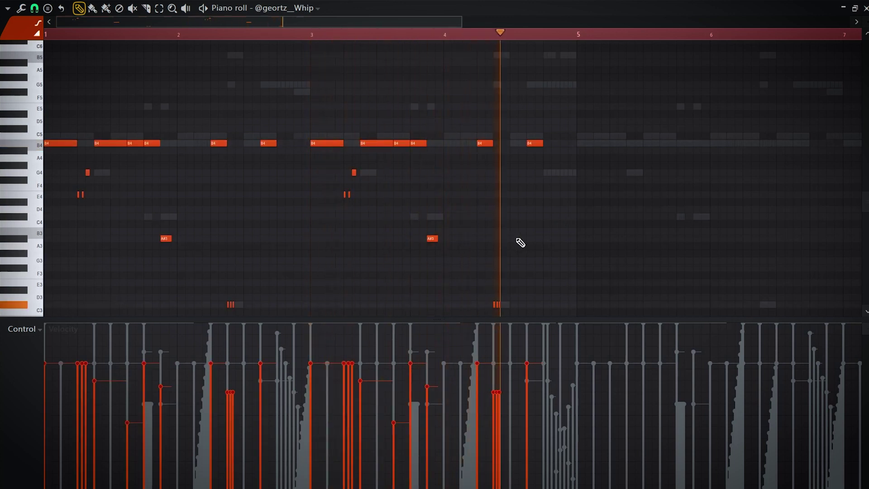
Set the snap to 1/2 step and paint eight consecutive G4 notes across the last beat of bar 4.
scroll(562, 248, "up", 2)
scroll(586, 248, "up", 3)
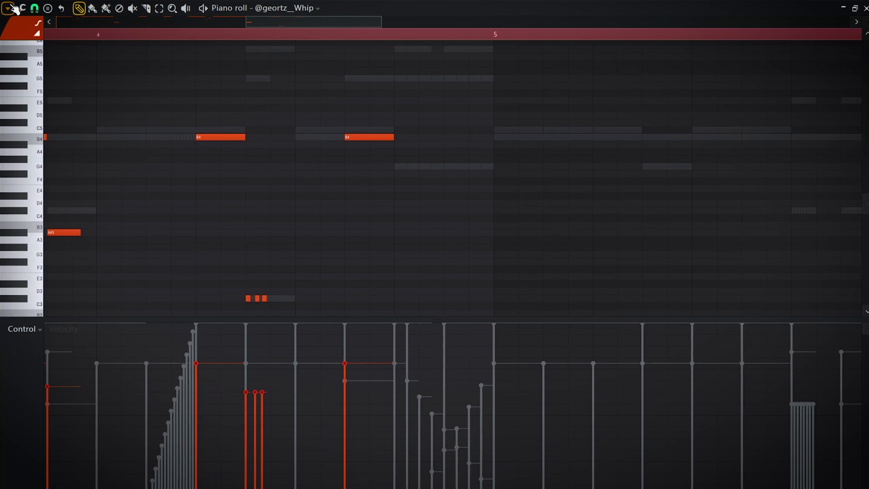
left_click(37, 9)
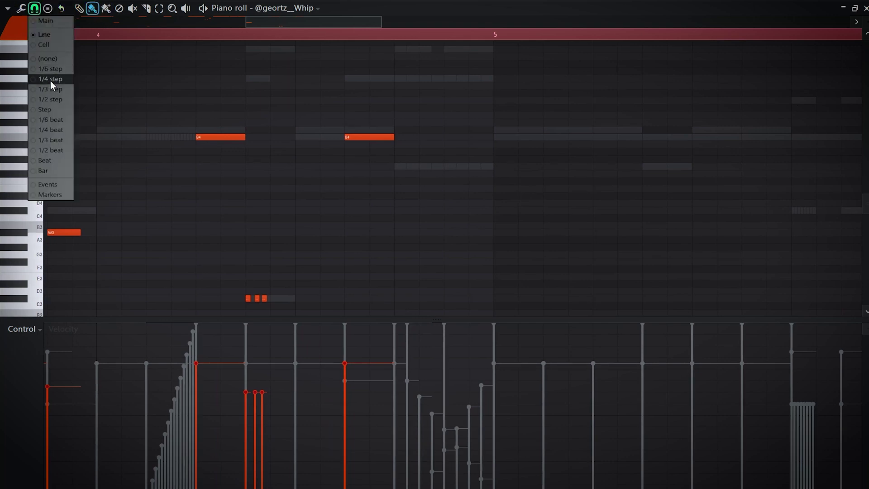
left_click(52, 101)
scroll(410, 197, "up", 3)
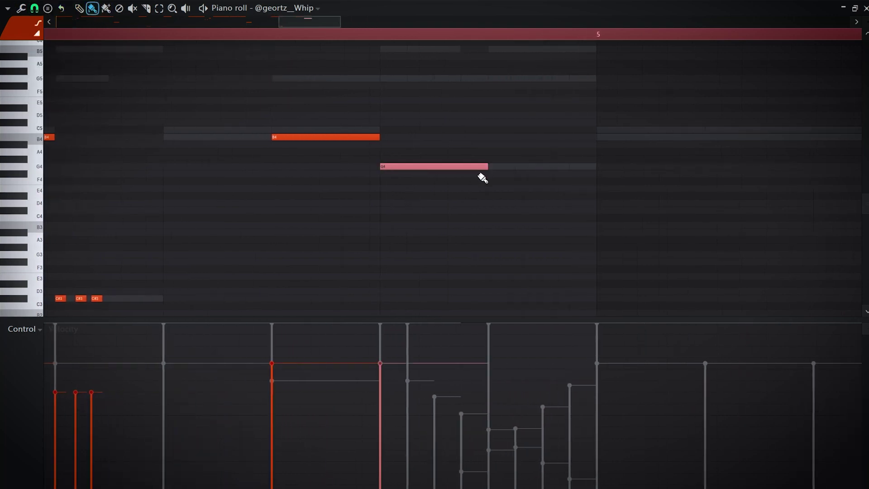
mouse_move(409, 167)
left_mouse_down()
mouse_move(584, 166)
mouse_move(386, 166)
left_mouse_up()
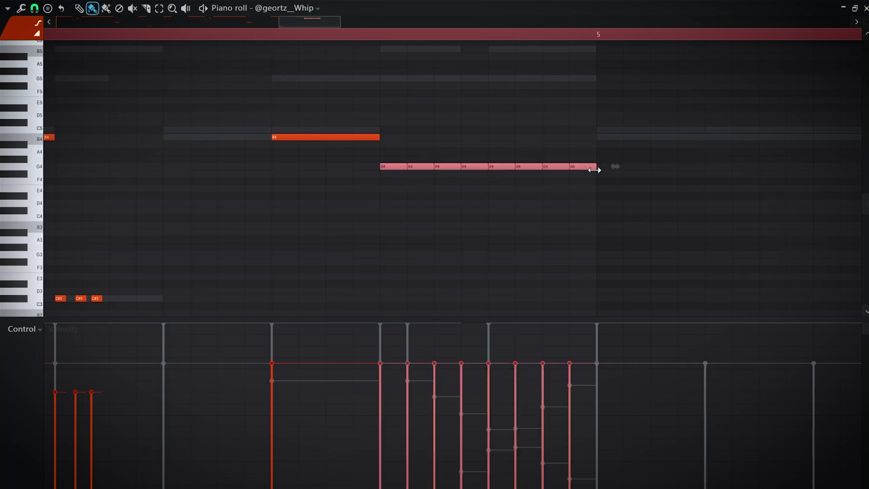
Shorten the eight G4 notes to leave small gaps and show note velocity in the control lane.
left_click(45, 330)
left_click(40, 399)
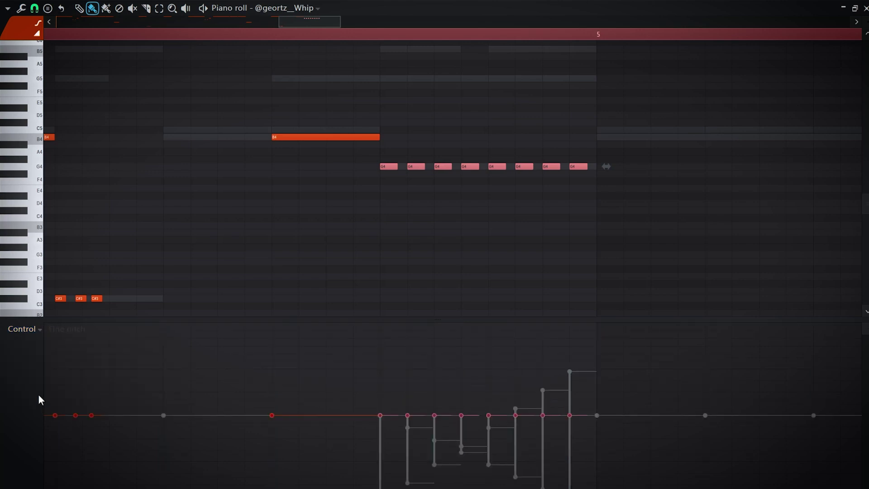
left_click(26, 339)
left_click(21, 360)
left_click(28, 338)
left_click(21, 348)
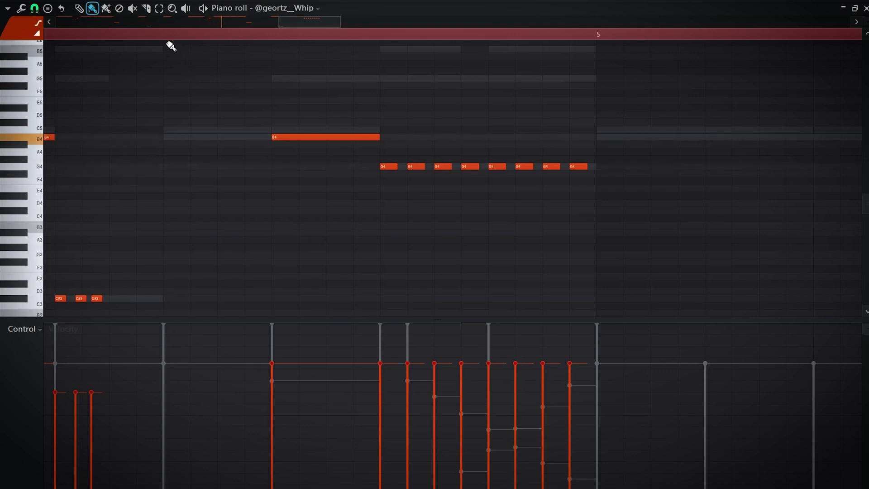
Slope the velocity and the fine pitch of the eight G4 notes steadily downward towards bar 5.
scroll(168, 146, "down", 5)
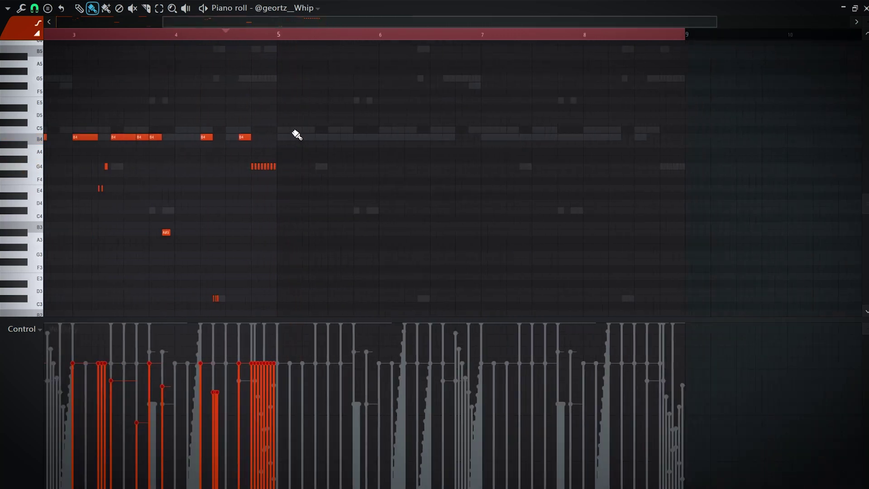
scroll(296, 135, "down", 1)
key("space")
mouse_move(253, 362)
left_mouse_down()
mouse_move(289, 386)
mouse_move(320, 443)
left_mouse_up()
left_click(18, 339)
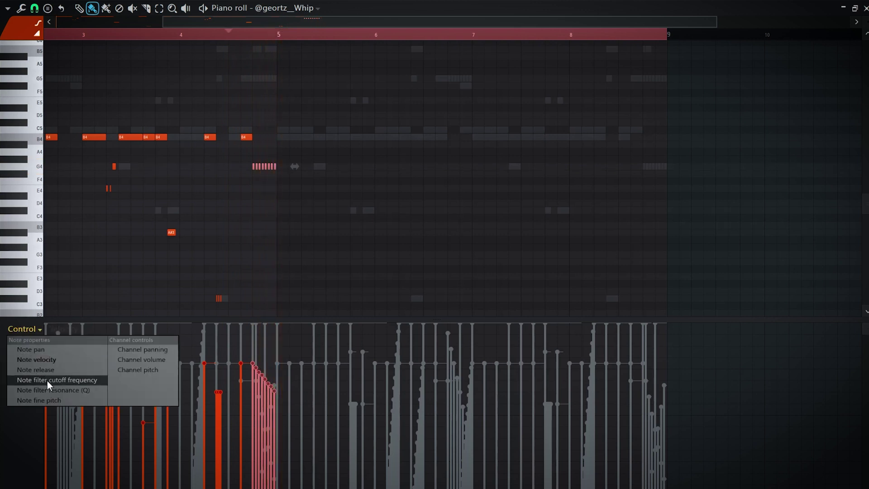
left_click(52, 400)
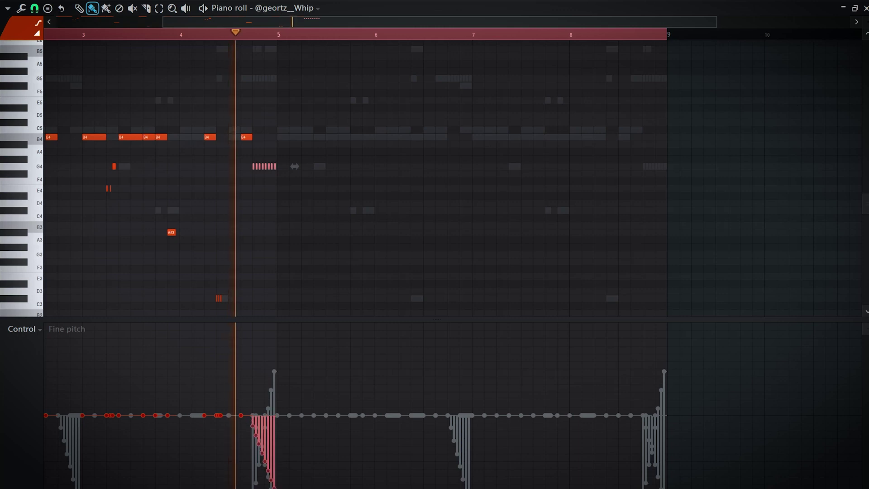
left_click(23, 333)
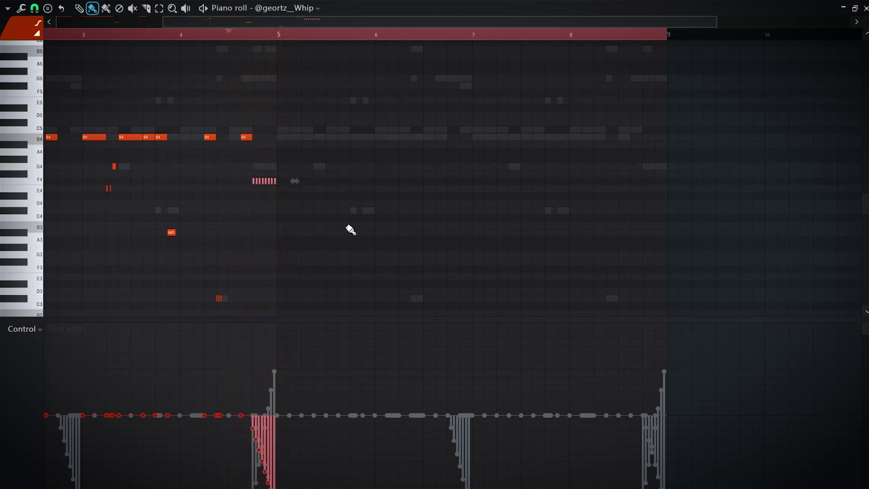
Transpose the eight-note roll at the end of bar 4 down to G2 while auditioning lower pitches.
key("space")
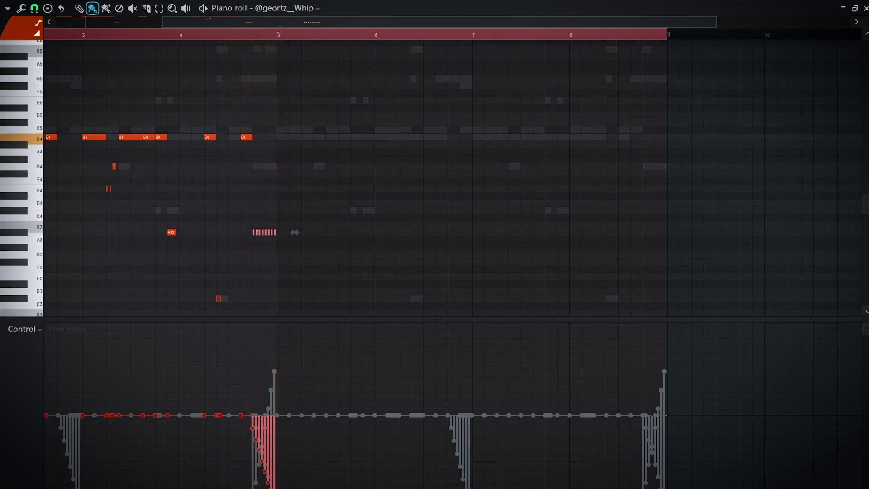
key("space")
left_click_drag(231, 224, 390, 243)
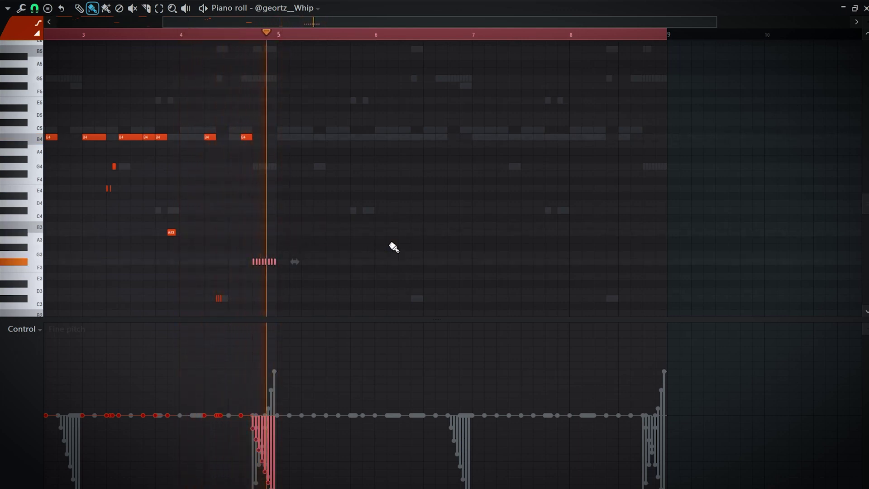
scroll(393, 247, "down", 5)
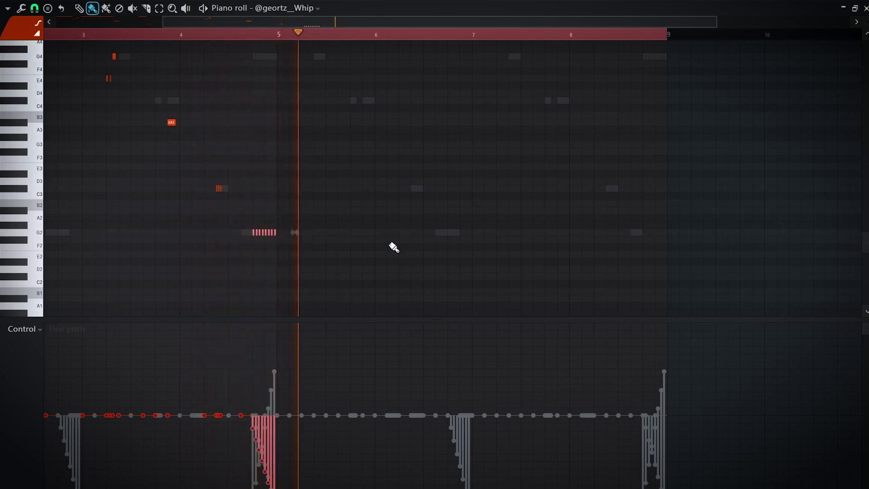
key("space")
Select the notes of bars 1 to 4, duplicate them into bars 5 to 8, and clear the selection.
left_click(36, 8)
left_click_drag(608, 43, 372, 44)
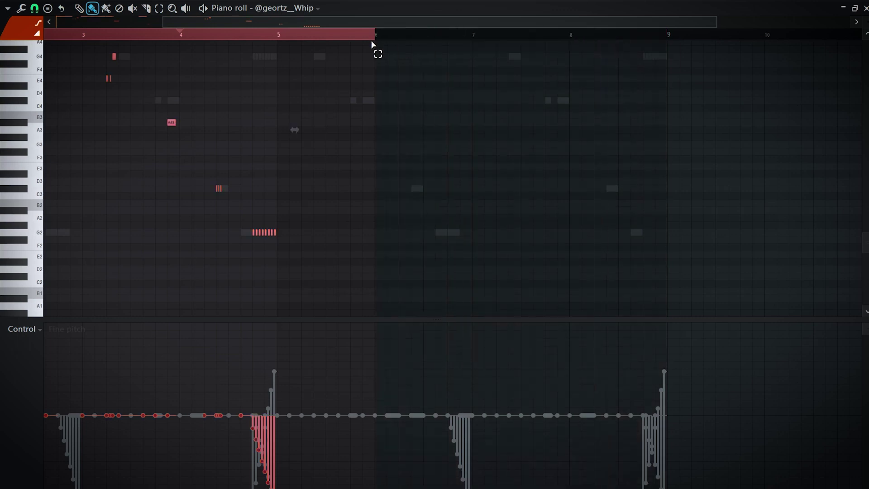
key("ctrl+b")
key("ctrl+d")
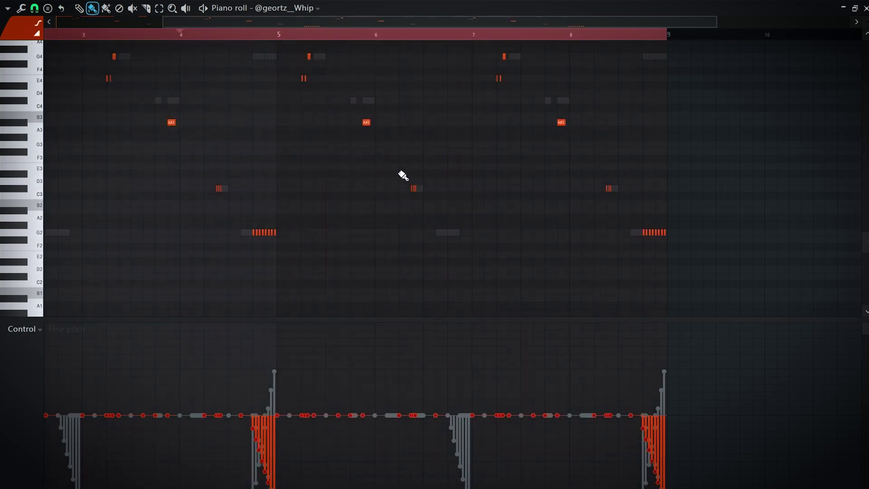
Play the eight-bar Whip part and enlarge the note grid by shrinking the control lane.
scroll(402, 175, "up", 3)
scroll(401, 174, "down", 4)
key("space")
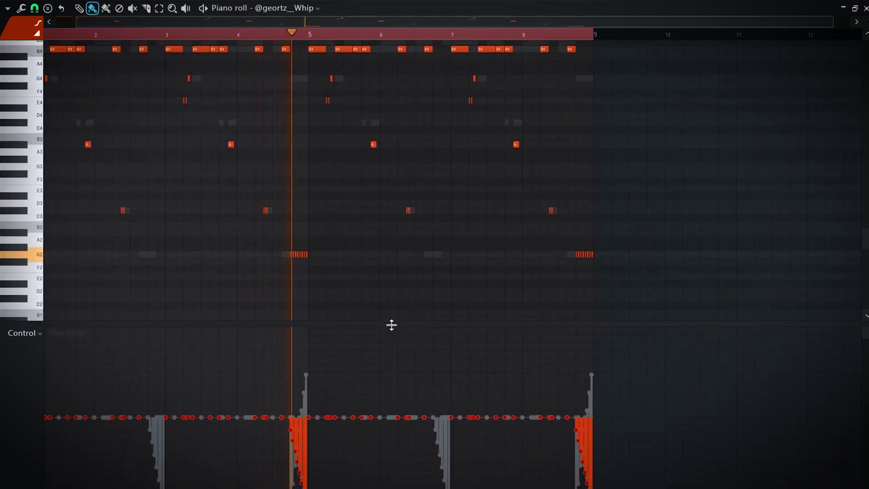
left_click_drag(389, 321, 441, 472)
Copy the eight-note G2 roll from the end of bar 8 to the start of bar 7.
scroll(621, 321, "up", 2)
scroll(620, 322, "up", 3)
left_click_drag(623, 347, 529, 395)
left_click_drag(565, 365, 432, 363)
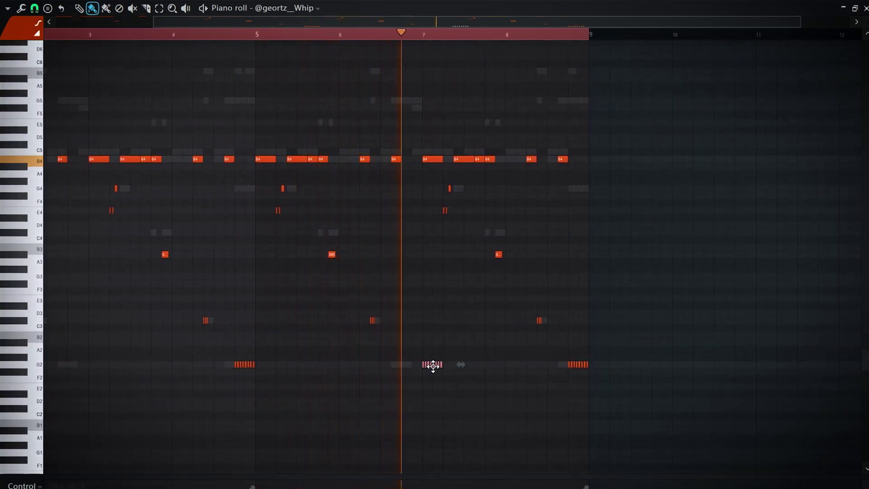
left_click(427, 323, "ctrl")
scroll(427, 309, "down", 2)
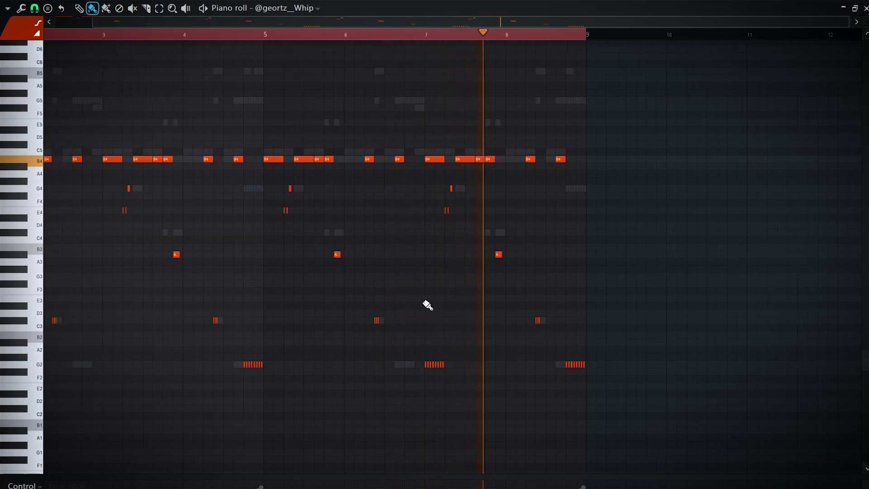
left_click_drag(446, 213, 446, 223)
scroll(549, 221, "down", 2)
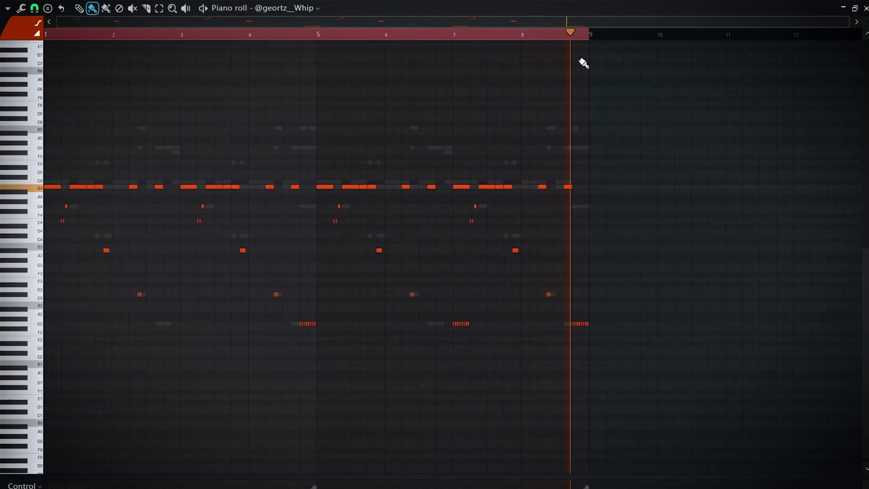
Route the Clap, Hi-Hat, 808, Boss and Whip channels to mixer tracks 2 to 6.
key("F6")
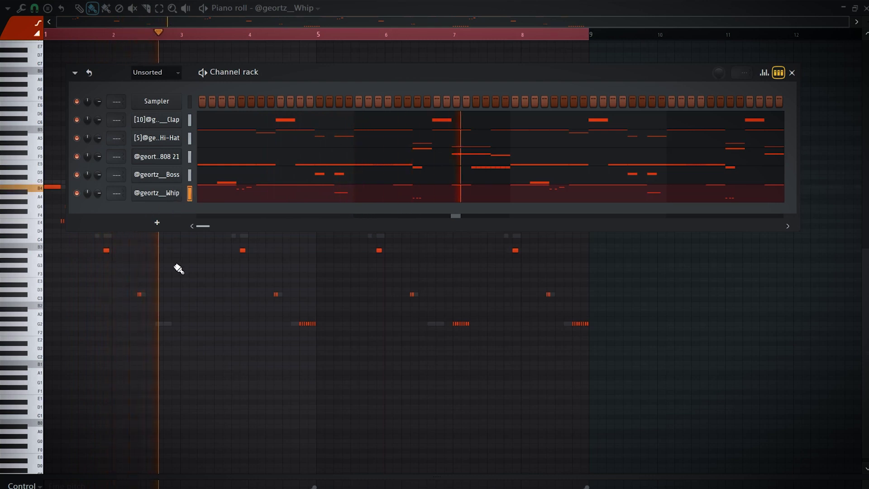
key("space")
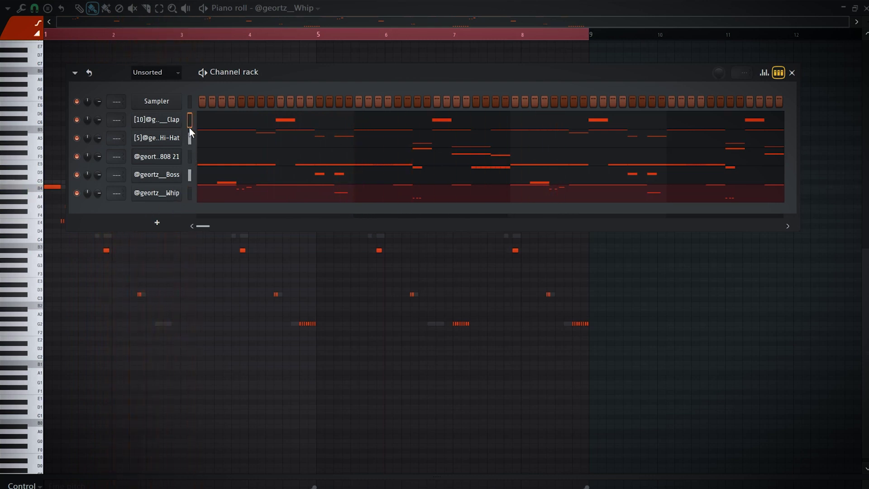
key("F9")
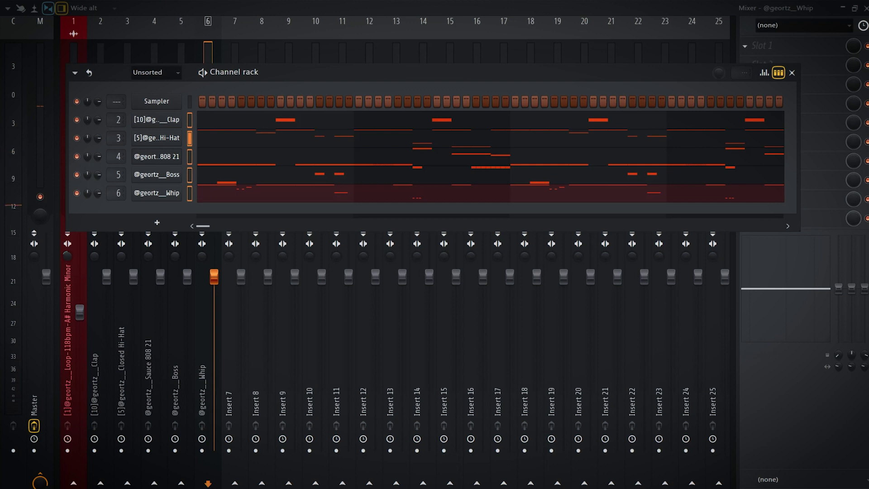
key("F6")
Play the pattern and check the levels of the 808, Hi-Hat and Whip mixer tracks.
key("space")
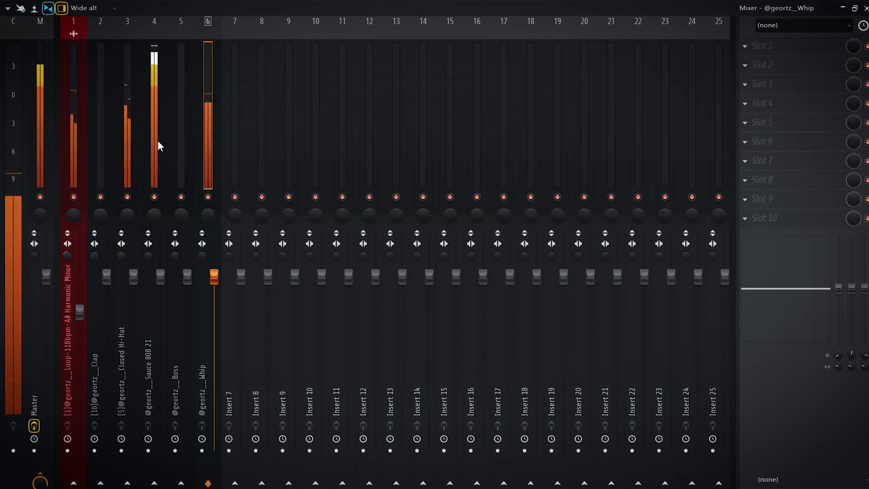
left_click(153, 178)
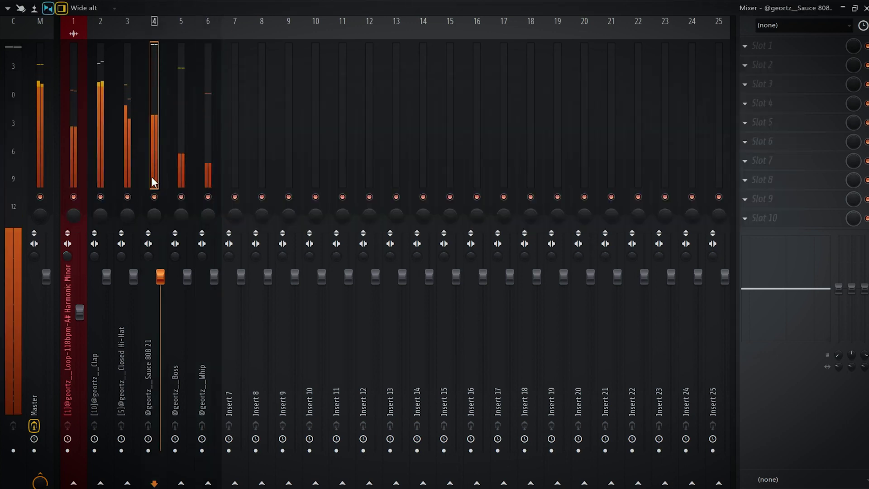
left_click(126, 154)
left_click(212, 182)
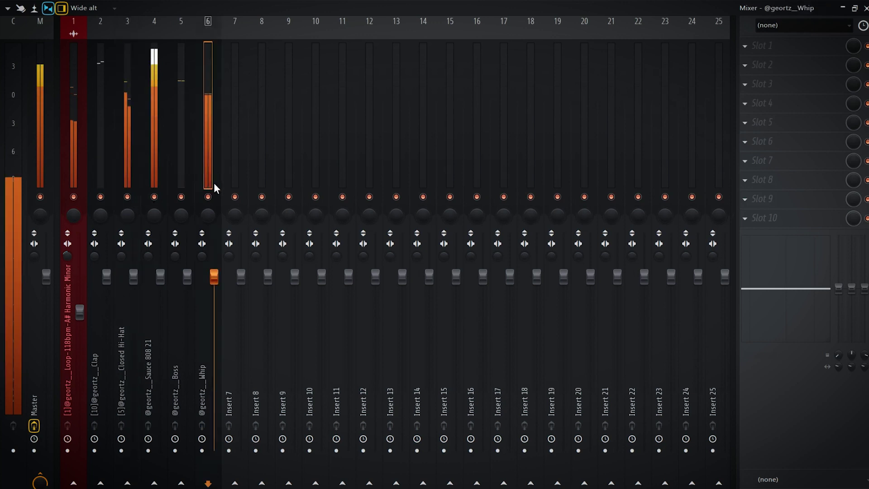
Lower the Whip track's volume fader by ear and bring the melody loop's fader down slightly.
right_click(208, 196)
right_click(208, 196)
left_click_drag(213, 276, 214, 301)
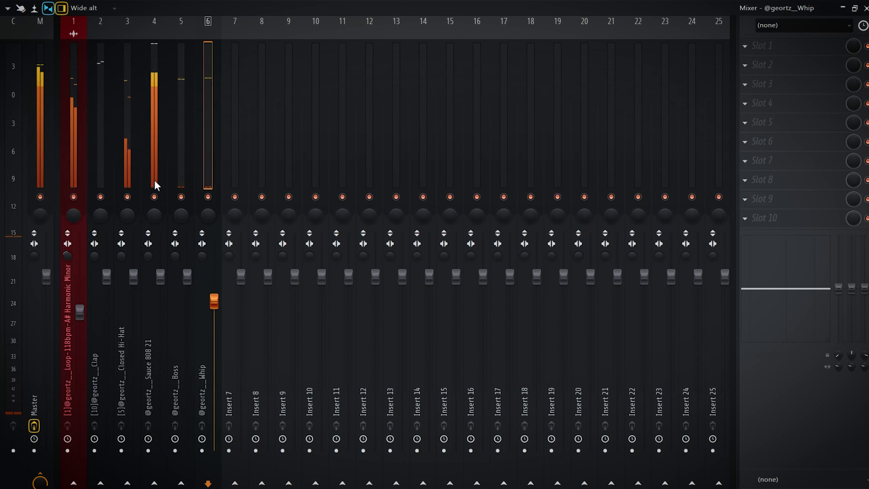
left_click(154, 180)
left_click(85, 275)
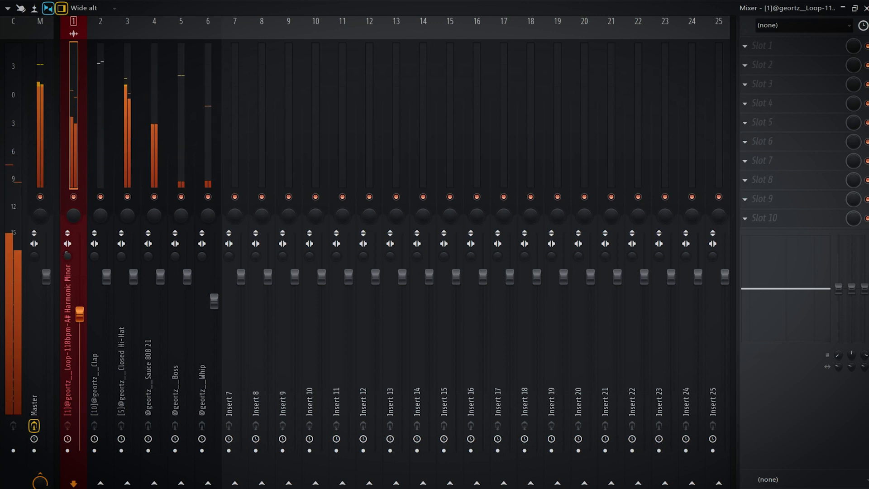
left_click(97, 181)
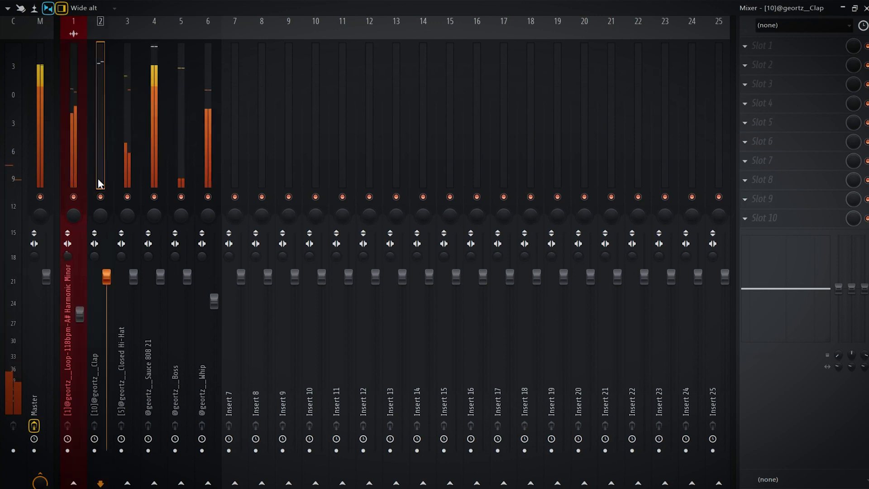
Lower the Closed Hi-Hat track's volume fader to sit below the Clap and 808 faders.
left_click(125, 197)
left_click_drag(133, 277, 133, 299)
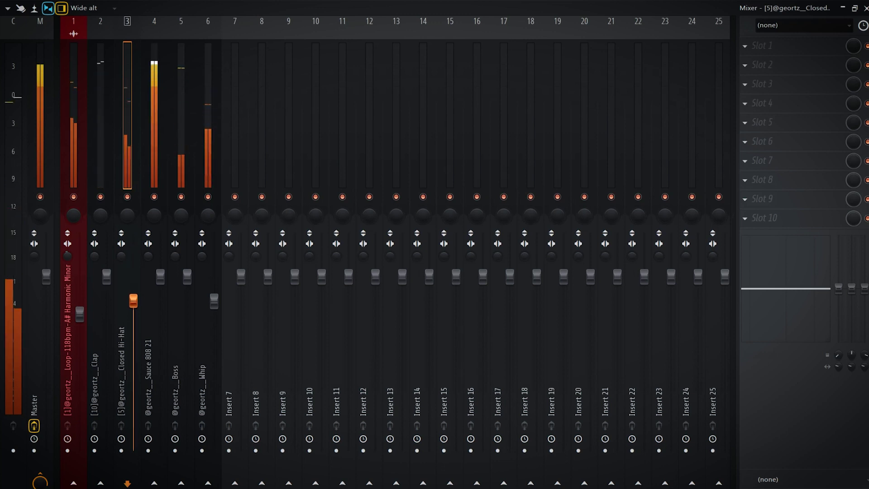
right_click(134, 300)
left_click(136, 304)
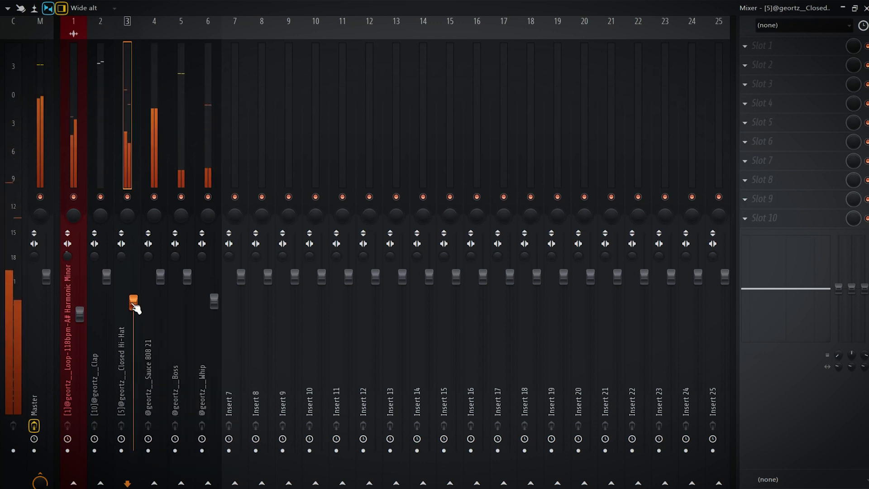
Add Fruity Fast Dist to effect slot 6 of the Closed Hi-Hat track and reduce its mix level.
left_click(761, 158)
left_click(381, 153)
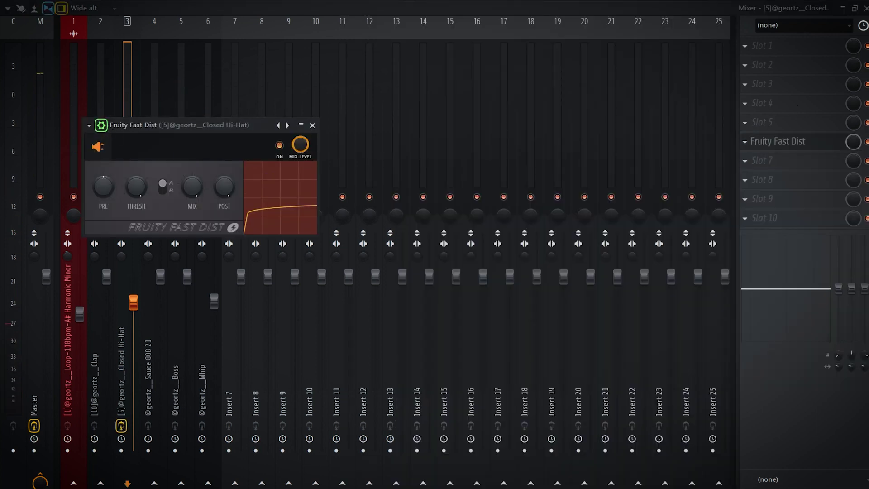
left_click_drag(854, 142, 854, 176)
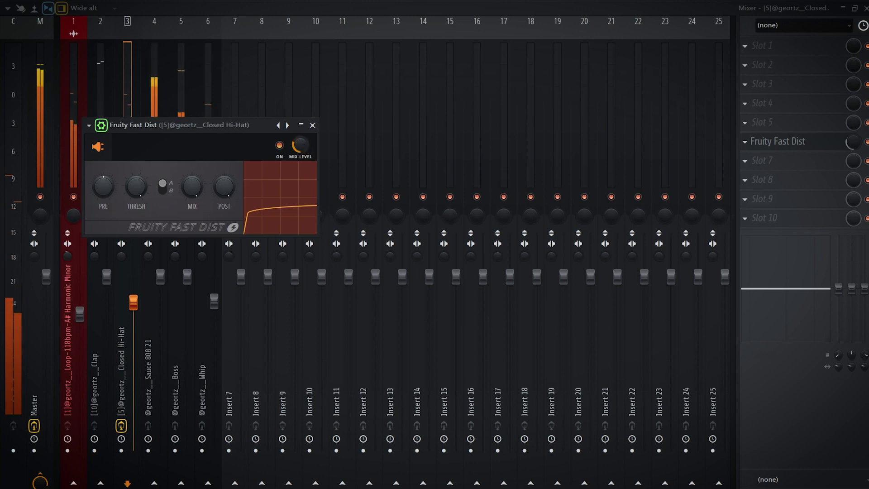
key("Escape")
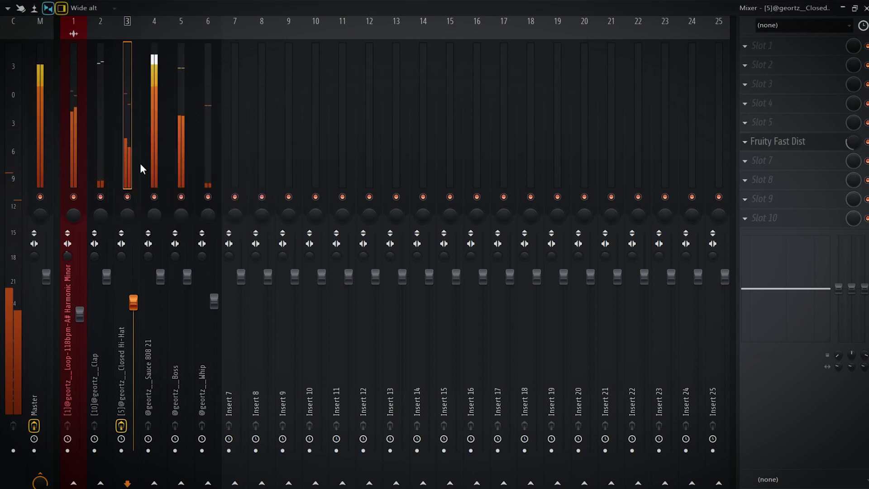
Raise the Closed Hi-Hat fader slightly and lower the Boss track's fader.
left_click_drag(133, 307, 133, 298)
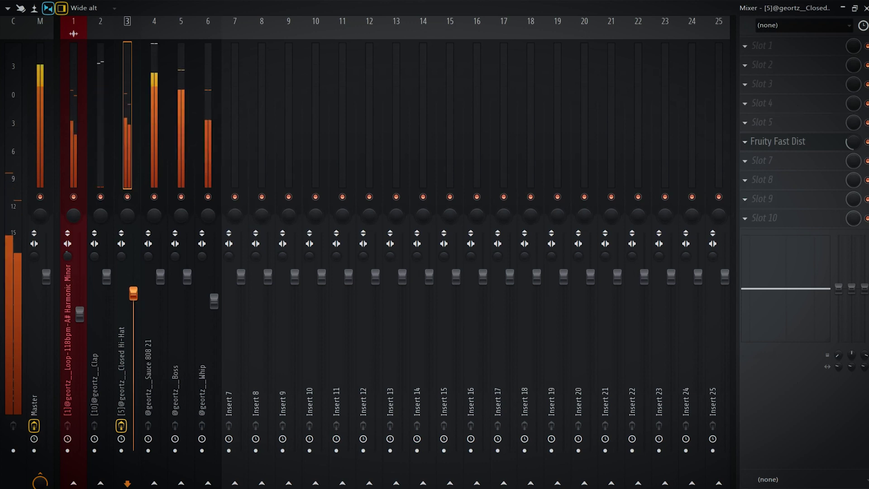
left_click(178, 137)
left_click_drag(187, 277, 187, 289)
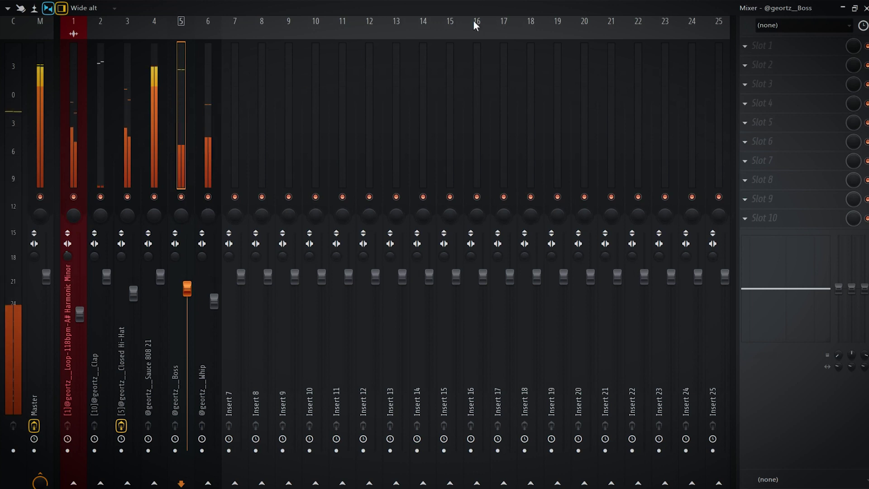
Solo the Closed Hi-Hat track and load the FIN-MICRO effect into slot 7.
left_click(151, 131)
left_click(136, 151)
right_click(128, 196)
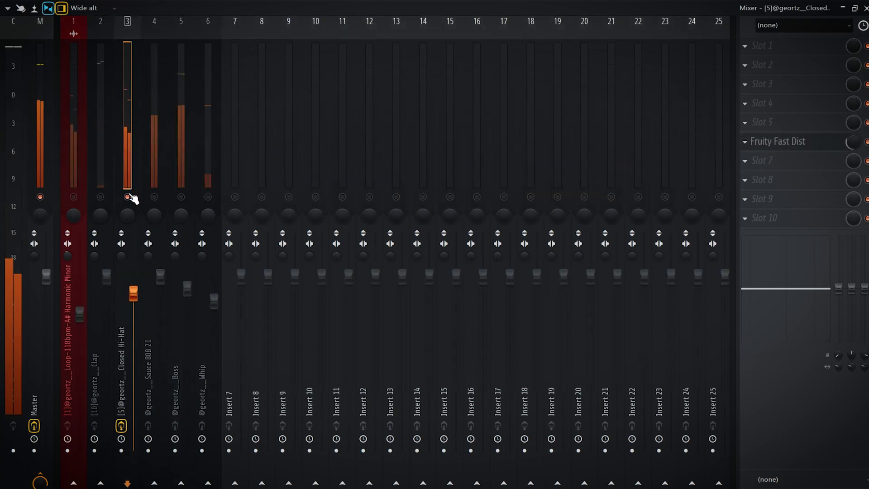
left_click(746, 120)
left_click(758, 126)
left_click(770, 156)
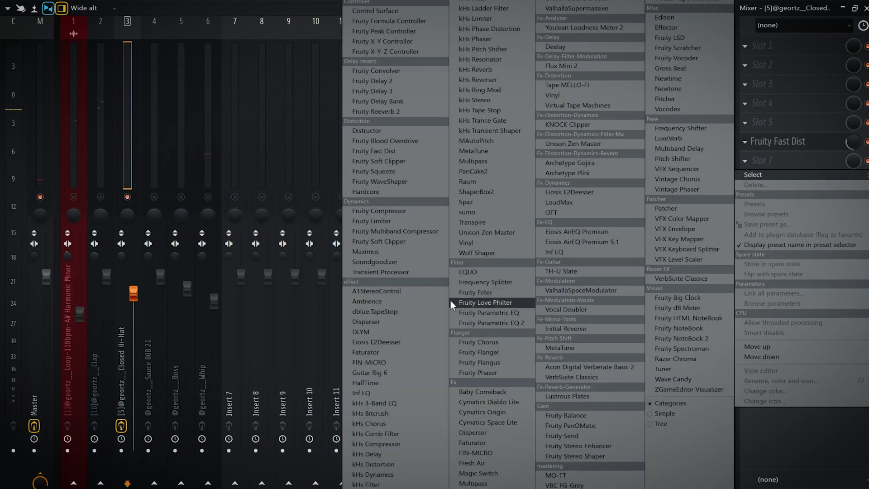
left_click(388, 363)
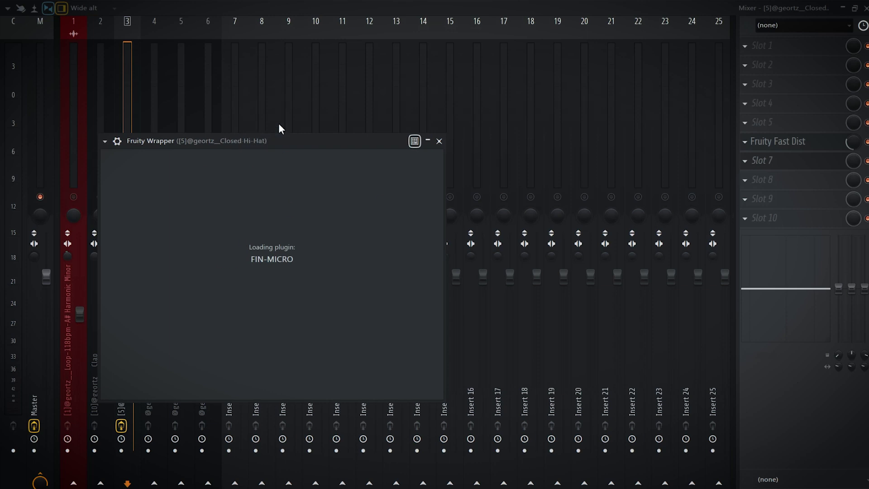
left_click_drag(220, 140, 347, 38)
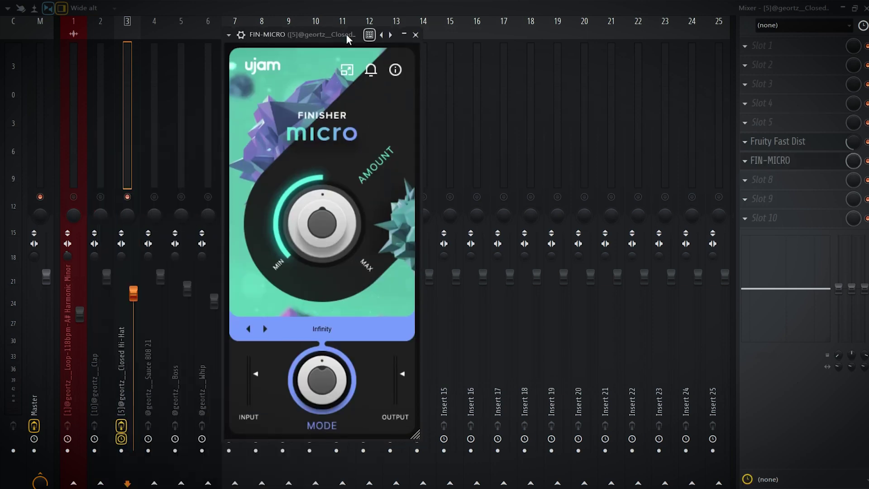
Try FIN-MICRO's SpaceGrinder mode at a low amount on the hi-hats, placed ahead of Fruity Fast Dist.
left_click(265, 328)
key("Escape")
left_click(783, 162)
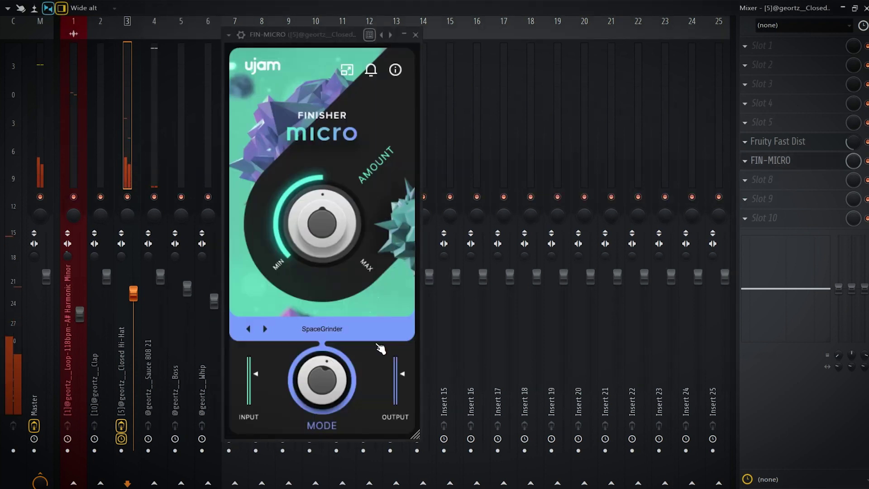
left_click_drag(327, 249, 311, 308)
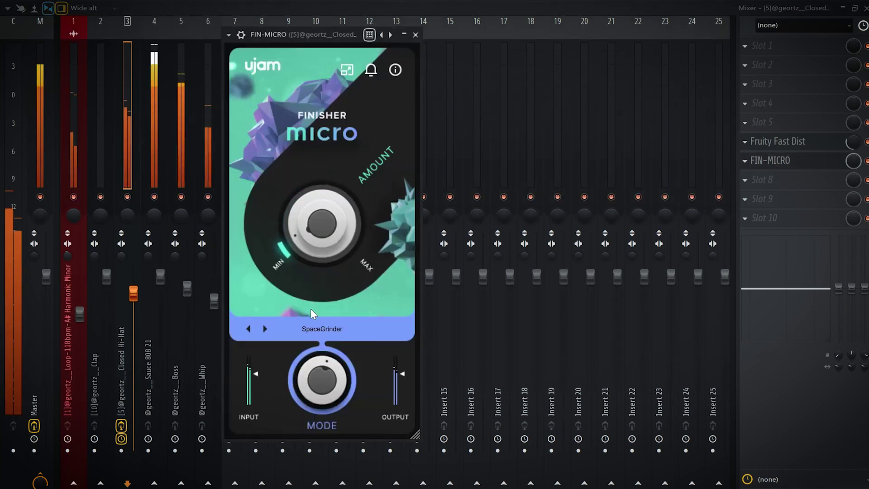
scroll(817, 143, "down", 1)
left_click_drag(334, 250, 330, 244)
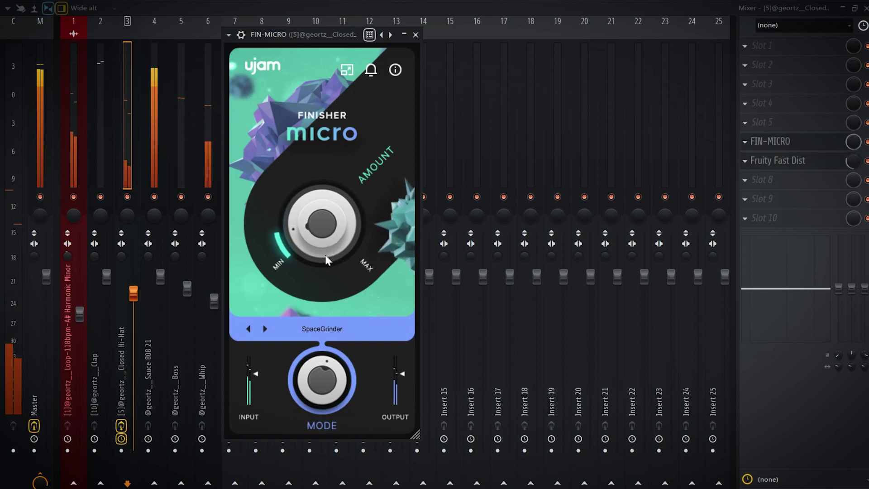
Delete FIN-MICRO from the Closed Hi-Hat track and lower the Whip track's fader a little further.
left_click(744, 141)
left_click(745, 165)
key("Return")
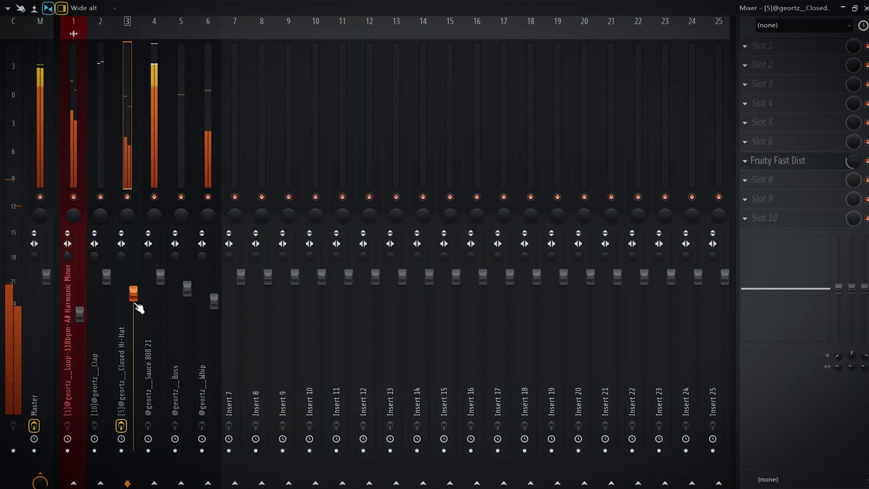
left_click(213, 208)
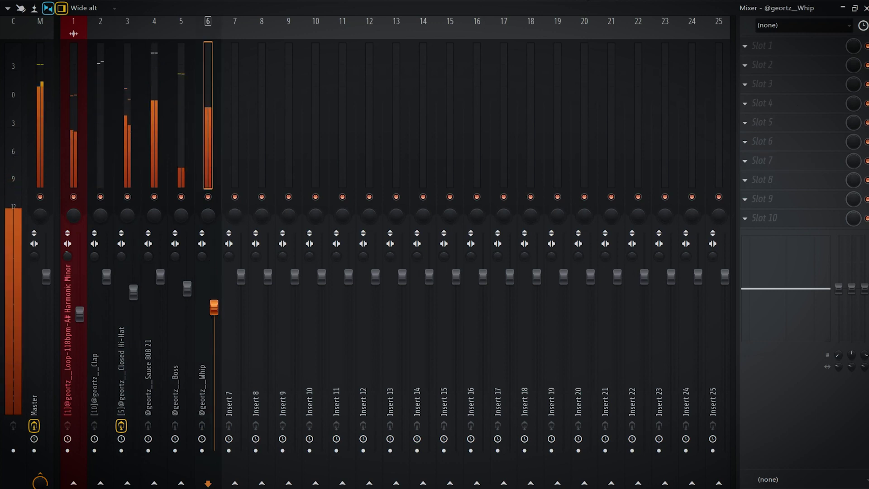
Split Pattern 1 by channel into separate patterns and delete its original clip from Track 7 of the playlist.
key("F9")
key("F6")
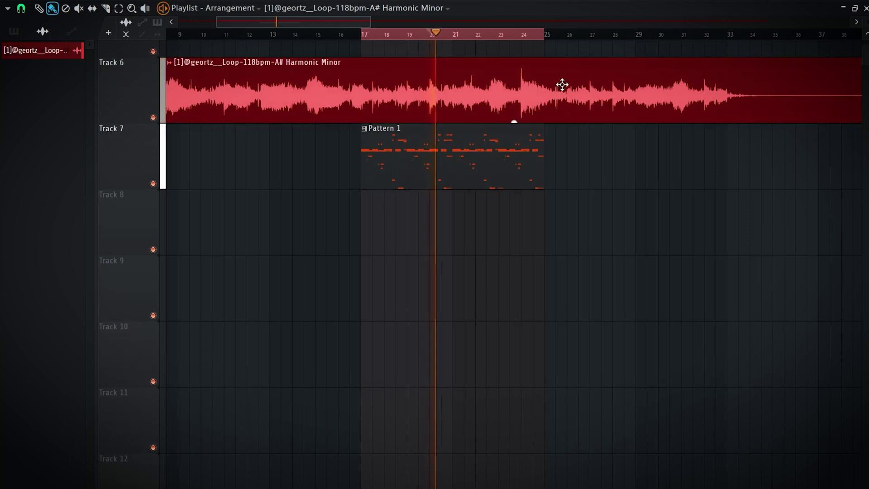
key("F6")
key("F6")
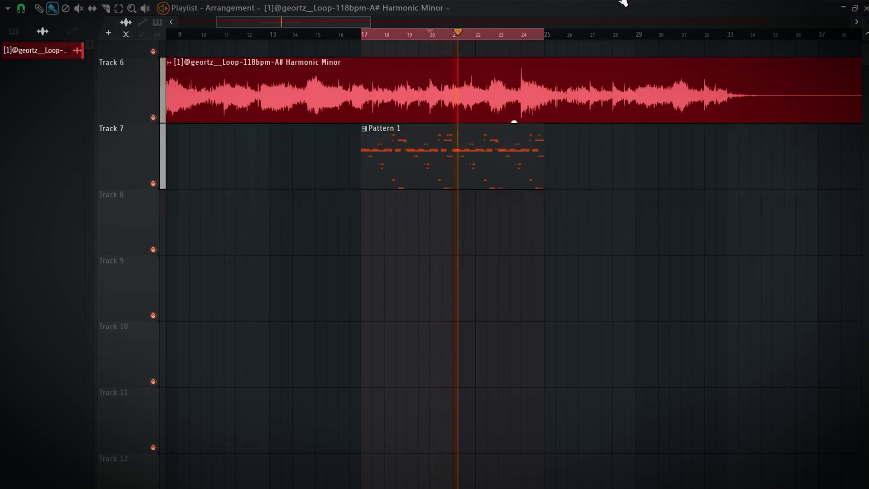
scroll(578, 268, "up", 2)
key("space")
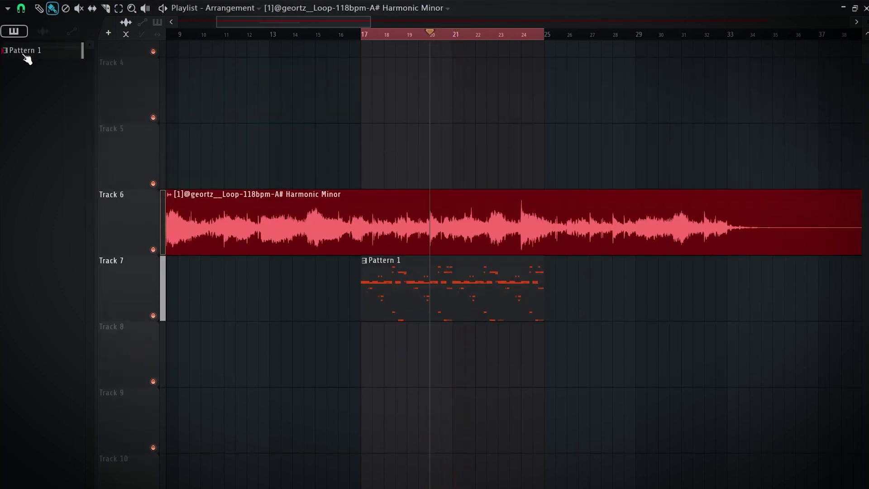
right_click(24, 53)
left_click(84, 228)
left_click_drag(277, 300, 483, 332)
key("Delete")
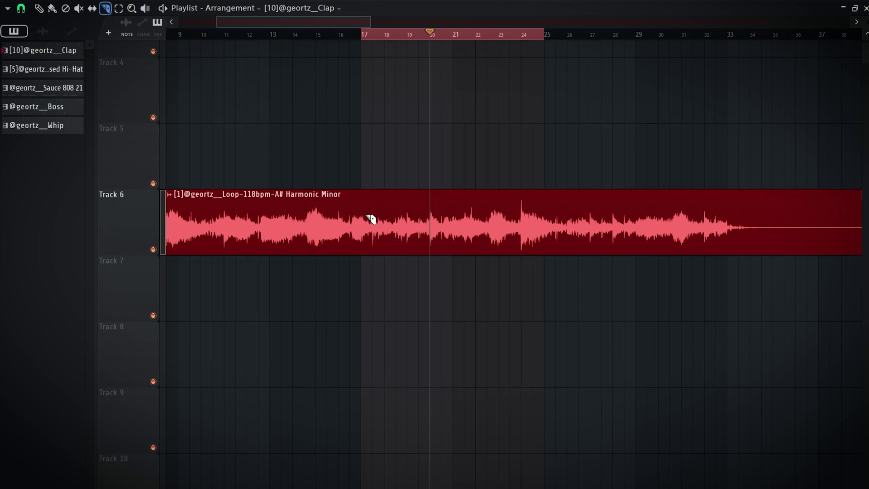
Slice the melody loop at bars 17 and 33, clear the time selection and delete everything after bar 33.
key("space")
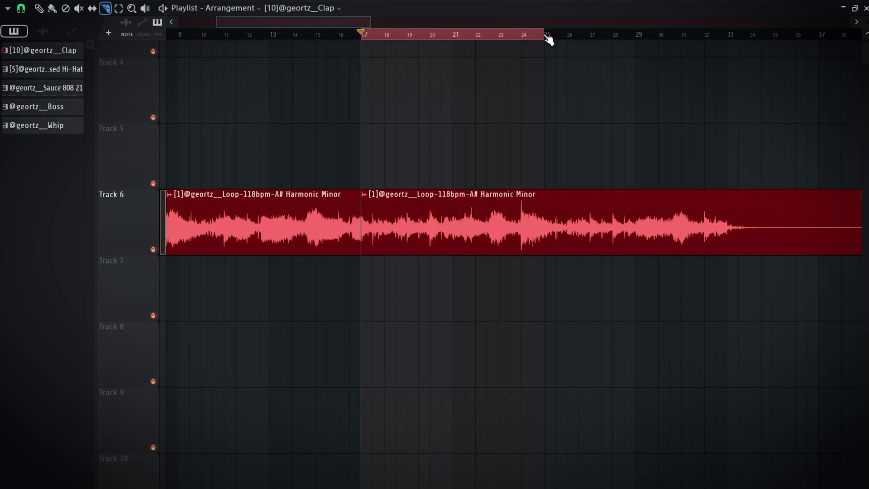
left_click(547, 37)
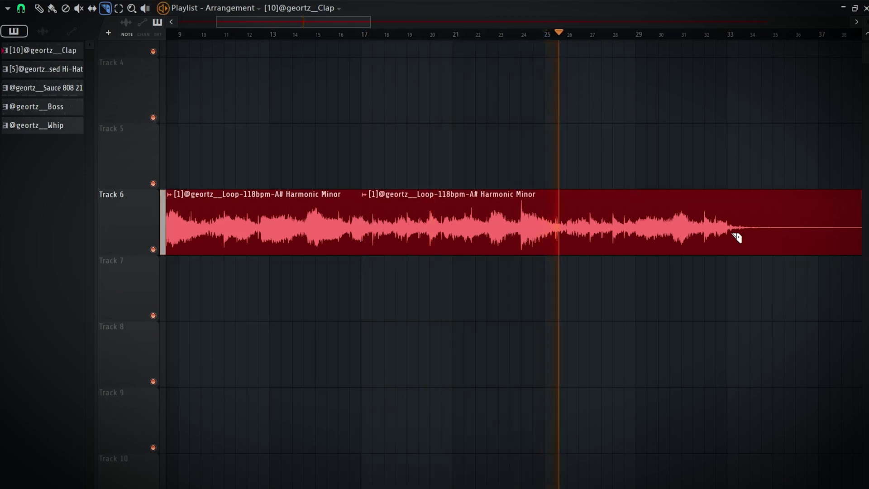
scroll(729, 229, "down", 3)
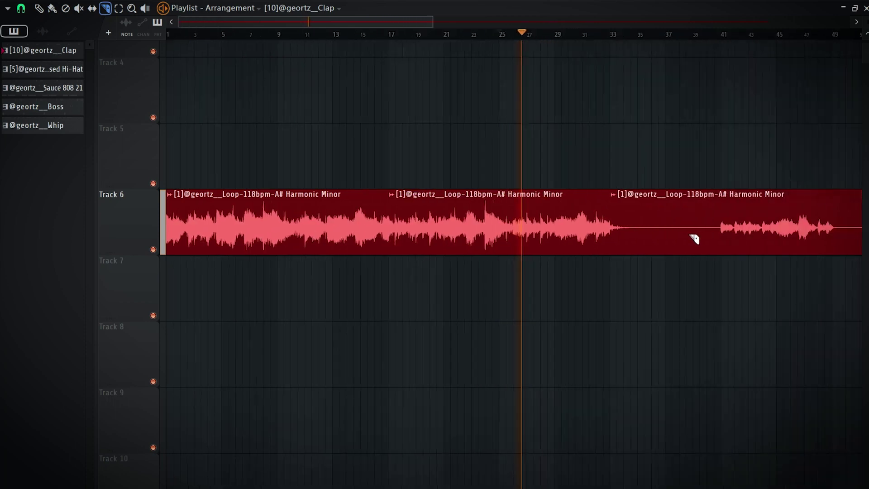
left_click(39, 7)
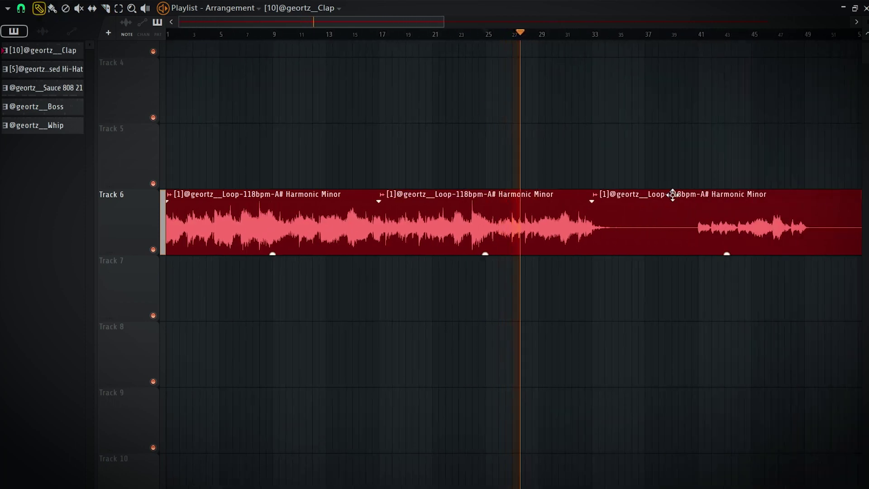
right_click(673, 194)
scroll(473, 160, "up", 2)
scroll(498, 131, "down", 2)
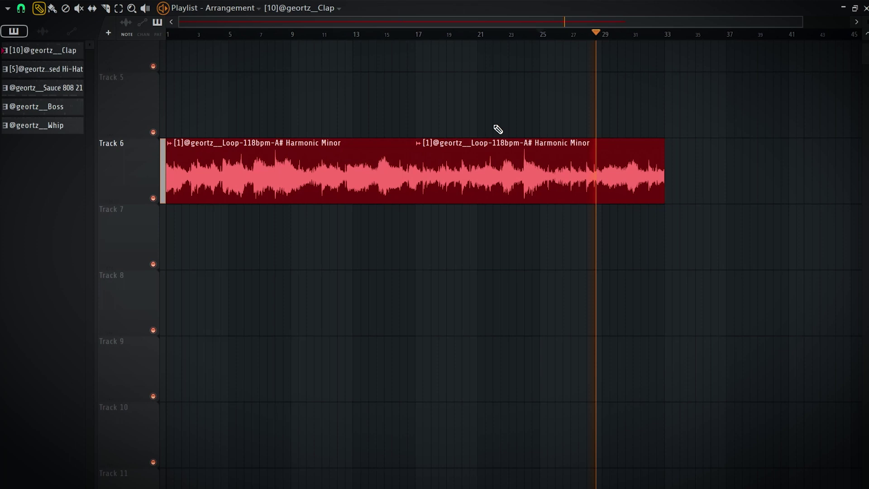
Slice the melody loop at bars 25 and 9 to divide it into eight-bar clips.
left_click(105, 9)
key("space")
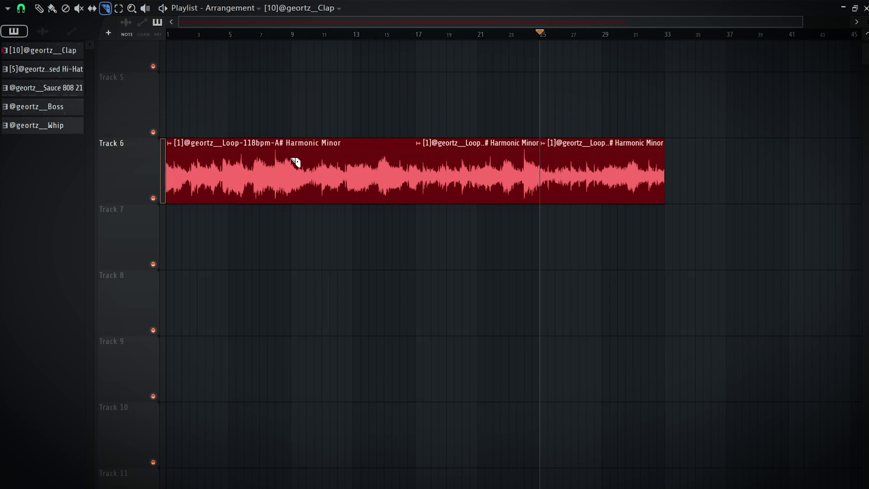
key("space")
left_click_drag(247, 35, 21, 37)
key("space")
scroll(227, 130, "up", 3)
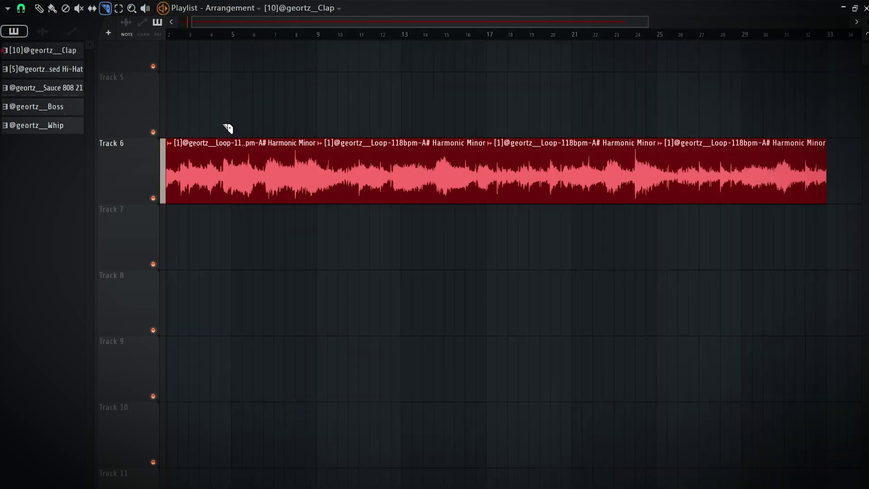
Delete the loop clip between bars 9 and 17 and move the bar 25 clip into its place.
left_click(38, 8)
scroll(323, 91, "down", 2)
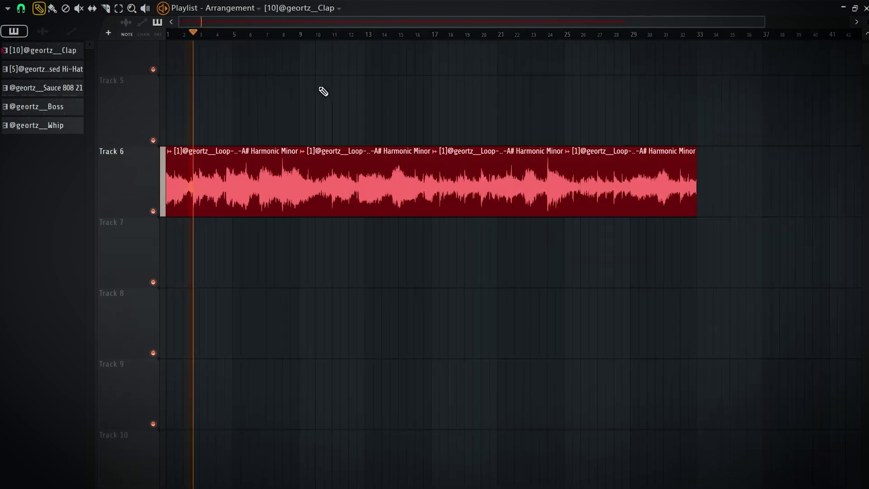
right_click(358, 152)
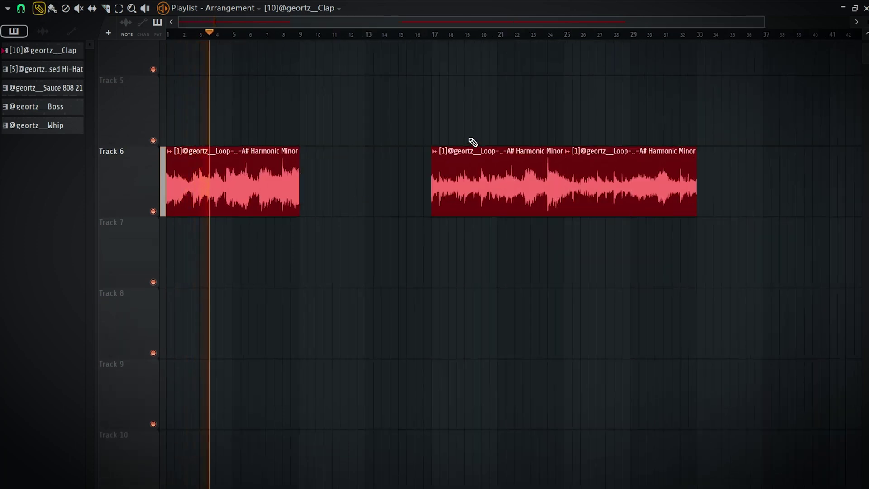
left_click(588, 178)
left_click_drag(600, 174, 338, 161)
Place the Clap, Closed Hi-Hat, Sauce 808 21, Boss and Whip patterns at bar 9 on Tracks 7 to 11.
left_click(14, 31)
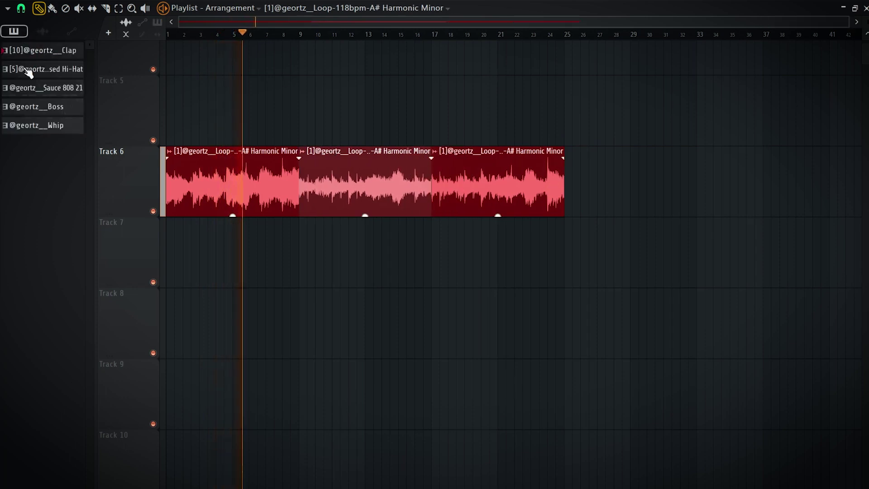
left_click(44, 128)
left_click_drag(43, 55, 306, 233)
scroll(266, 285, "down", 2)
scroll(311, 336, "up", 3)
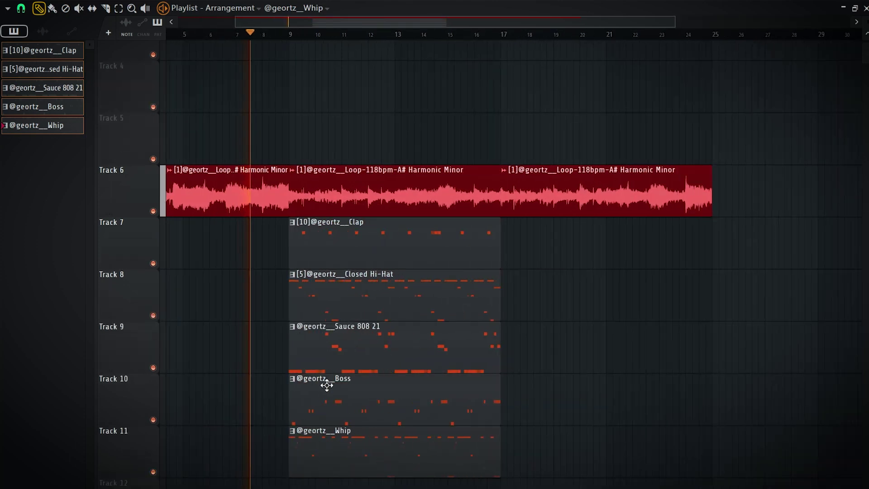
mouse_move(291, 404)
left_mouse_down()
mouse_move(330, 403)
mouse_move(290, 396)
left_mouse_up()
key("space")
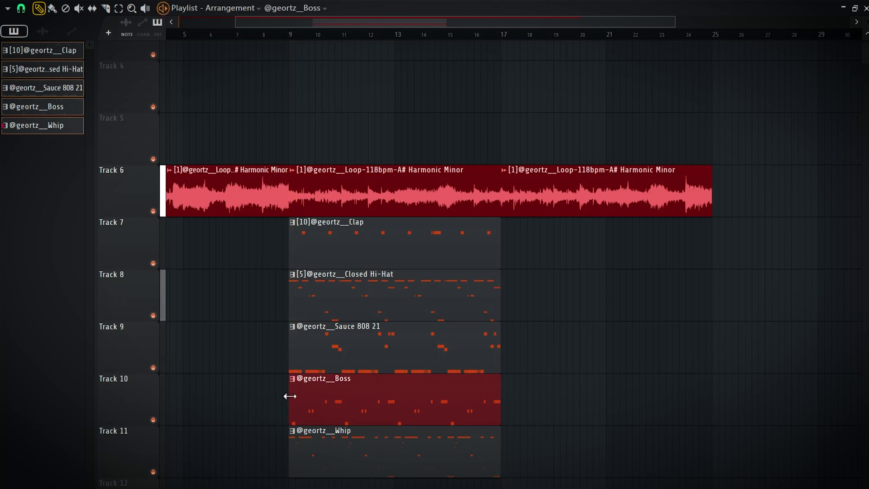
Trim the start of the Sauce 808 21 clip on Track 9 to bar 11 and play the section from bar 9.
left_click_drag(293, 351, 333, 354)
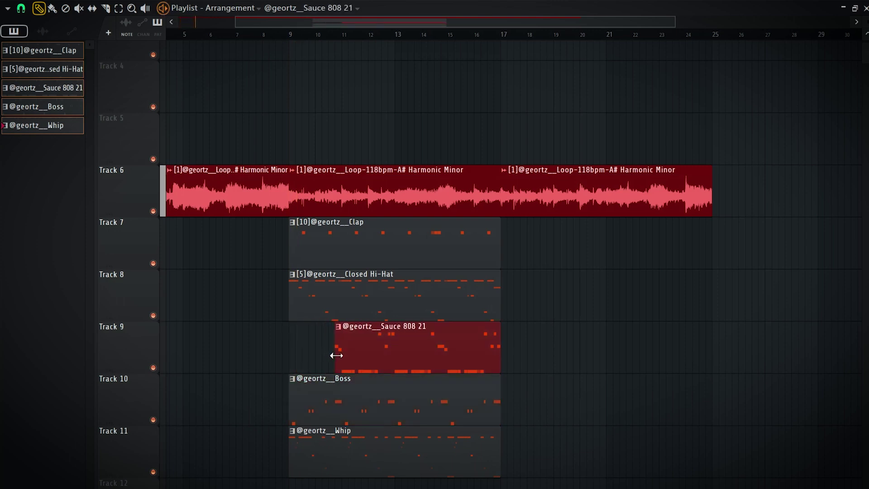
left_click(290, 34)
key("space")
scroll(329, 96, "up", 1)
scroll(341, 111, "down", 1)
scroll(357, 269, "down", 1)
scroll(357, 269, "up", 1)
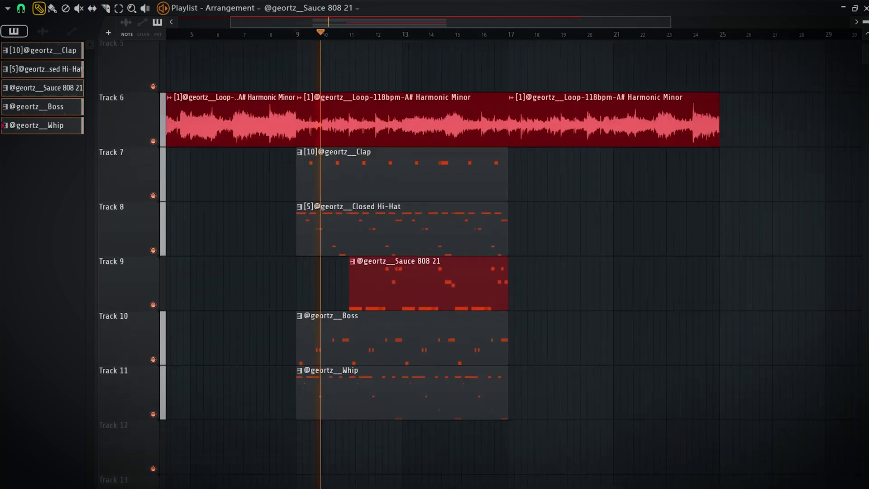
scroll(356, 273, "up", 2)
left_click_drag(355, 259, 380, 210)
scroll(383, 208, "down", 1)
scroll(382, 210, "down", 2)
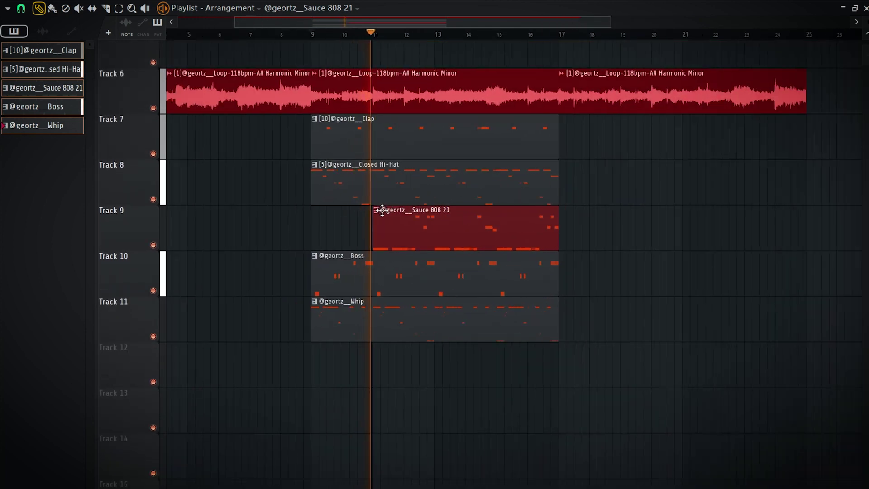
Duplicate the drum clips on Tracks 7 to 11 at bar 17, extending the copied Sauce 808 21 clip's start back to bar 17.
scroll(381, 209, "up", 2)
scroll(382, 212, "down", 2)
scroll(384, 215, "up", 1)
scroll(384, 215, "down", 4)
left_click_drag(538, 165, 541, 315)
left_click(565, 262)
left_click_drag(559, 262, 527, 266)
Trim the first half bar off the Closed Hi-Hat clip that starts at bar 17 on Track 8.
left_click(519, 233)
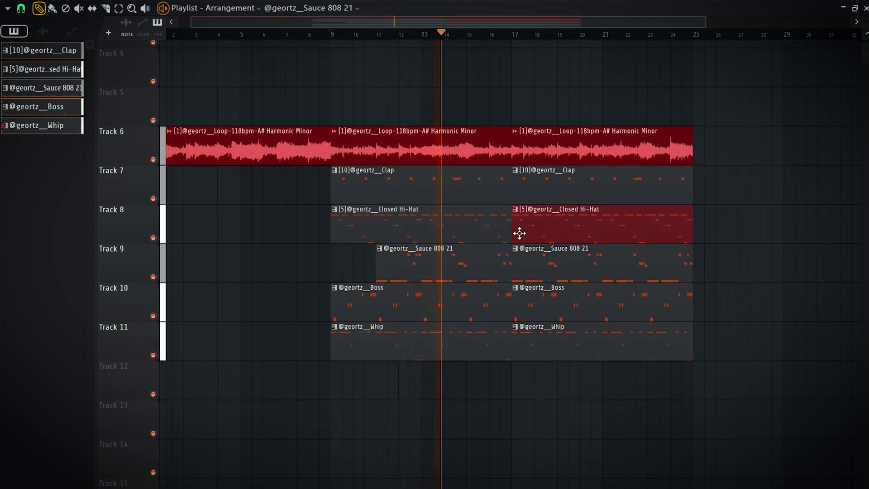
left_click_drag(512, 233, 522, 233)
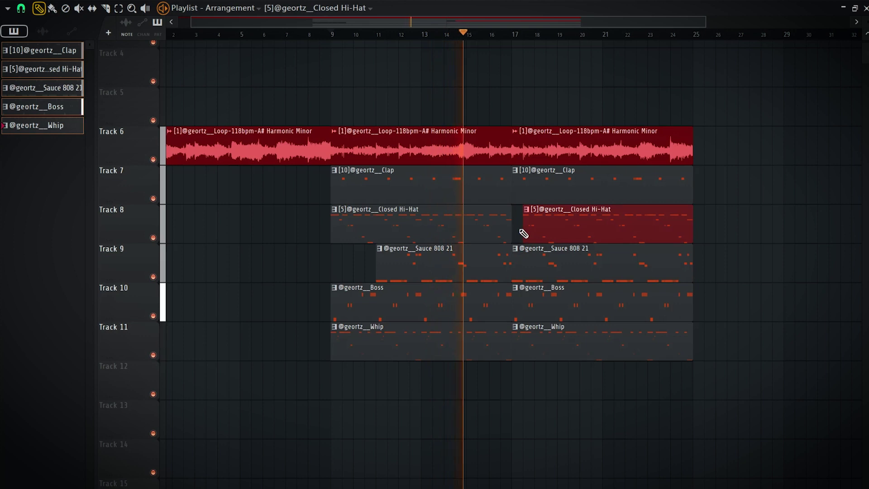
left_click(520, 232)
scroll(520, 231, "up", 3)
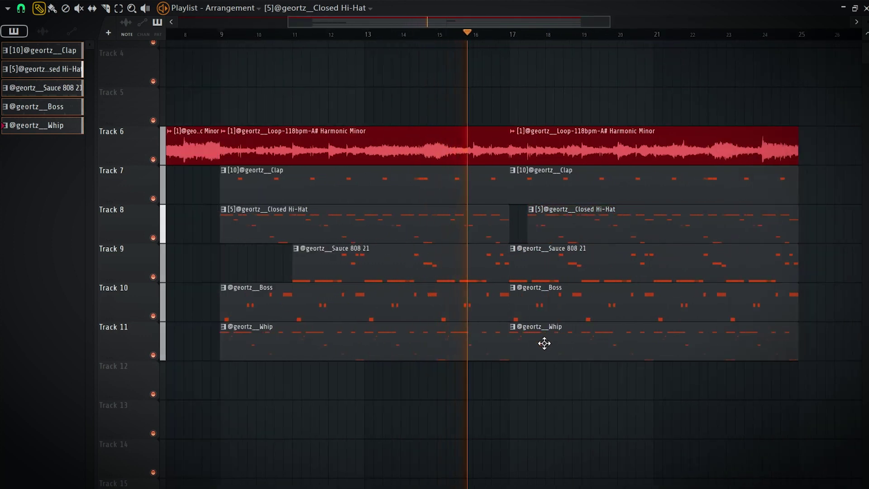
scroll(527, 335, "down", 2)
left_click(525, 344)
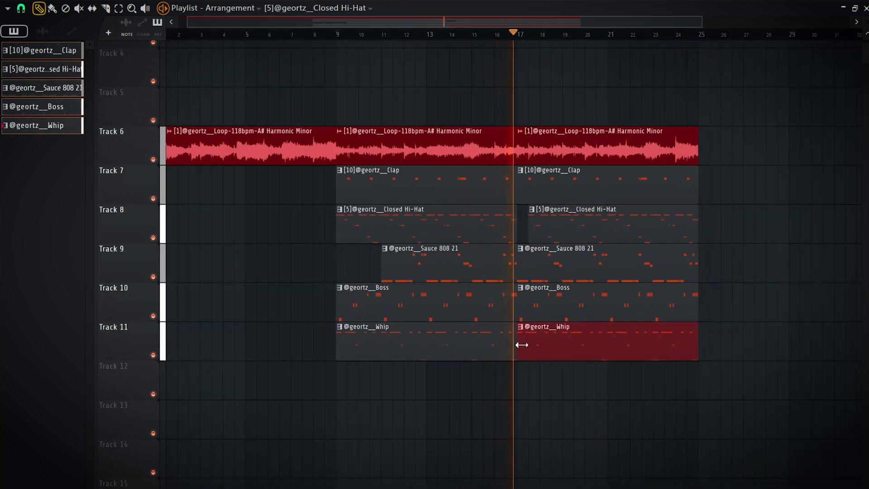
Duplicate all clips between bars 9 and 25 on Tracks 6 to 11, placing the copy at bar 25.
scroll(674, 149, "down", 1)
left_click_drag(653, 88, 353, 348)
left_click_drag(343, 344, 628, 343)
left_click(412, 365, "ctrl")
Slice the melody loop on Track 6 at bar 21 and a quarter bar before it, and delete the short piece between the cuts.
scroll(412, 365, "up", 3)
left_click_drag(609, 265, 487, 203)
scroll(479, 202, "up", 1)
scroll(485, 199, "up", 2)
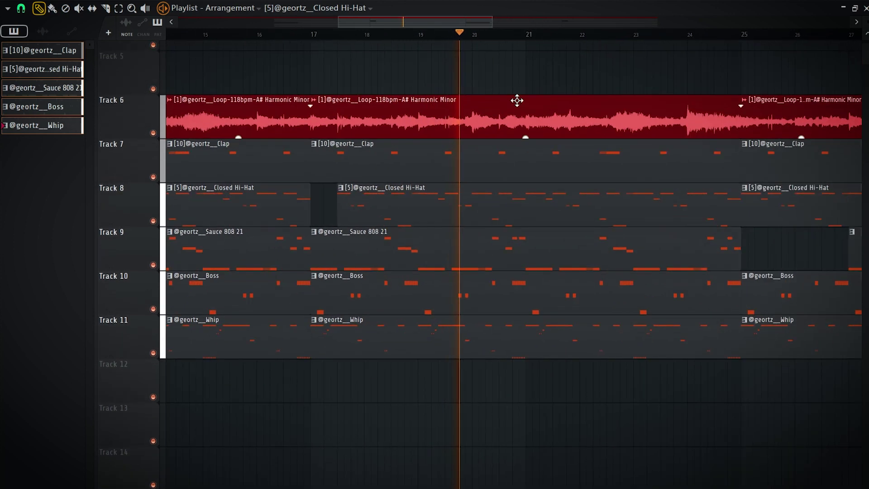
scroll(502, 92, "up", 1)
left_click(105, 8)
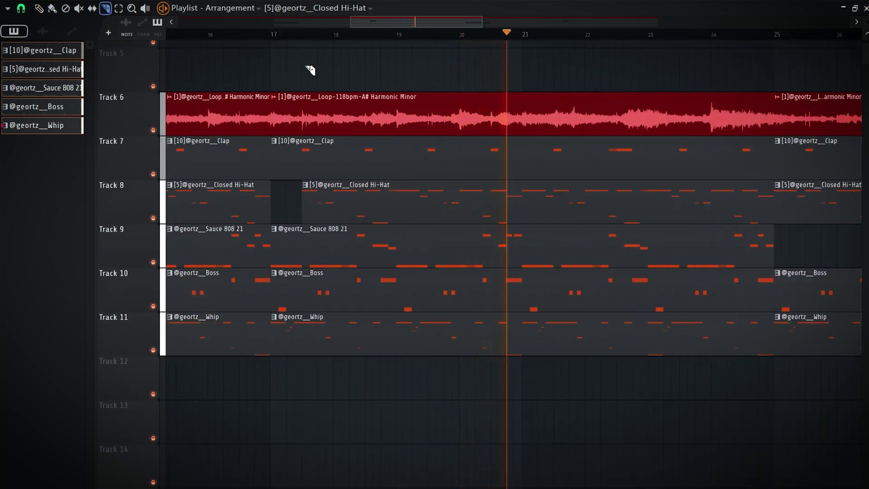
scroll(474, 104, "up", 2)
key("space")
scroll(539, 45, "up", 1)
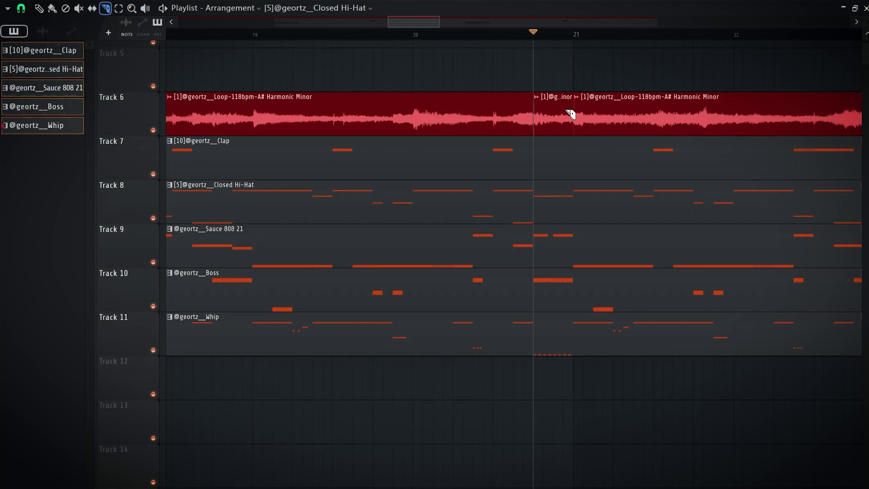
right_click(551, 108)
key("space")
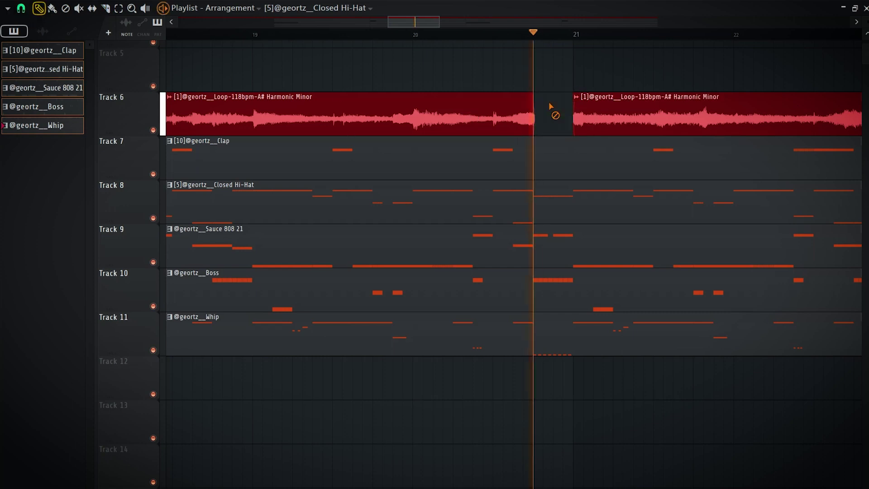
Open the melody loop's audio clip settings from Track 6 and switch its waveform to a two-channel stereo display.
scroll(552, 107, "down", 5)
left_click(505, 113)
double_click(504, 114)
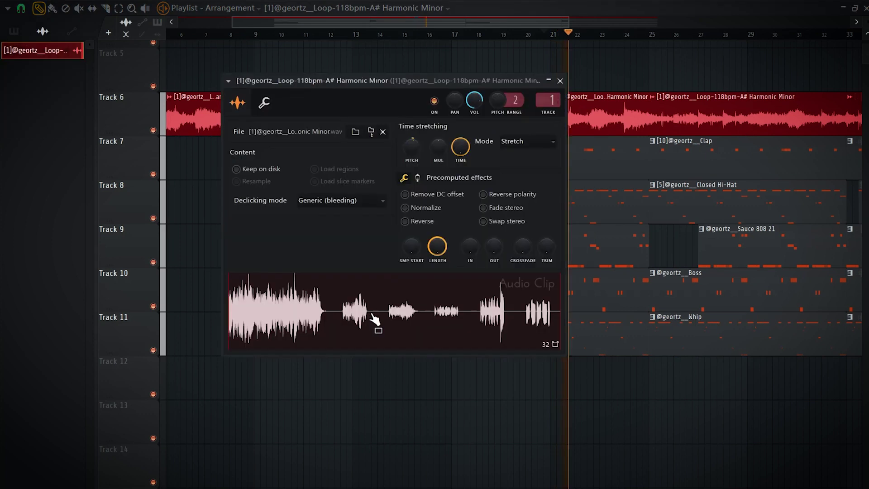
right_click(387, 316)
left_click(445, 478)
right_click(647, 474)
Extend the Sauce 808 21 clip's start from bar 27 back to bar 25 and trim the bar 25 Whip clip to start at bar 27.
left_click_drag(633, 426, 475, 402)
scroll(514, 172, "up", 2)
scroll(513, 168, "up", 2)
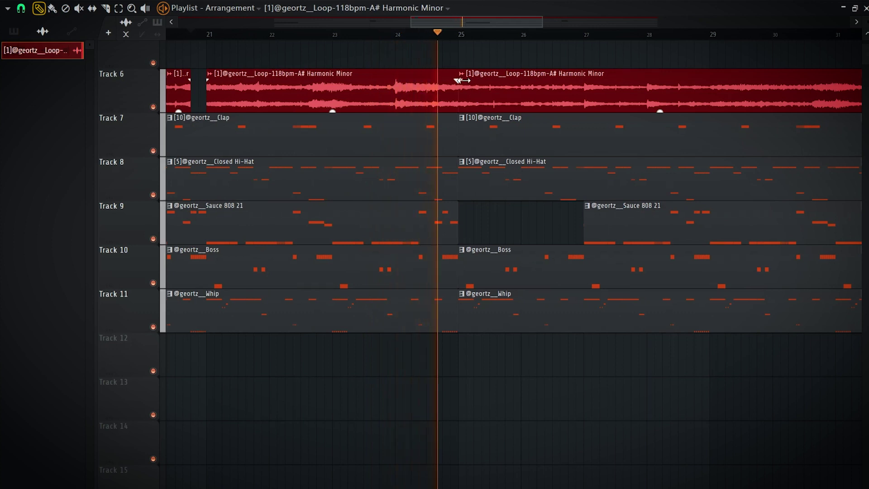
scroll(568, 176, "down", 2)
scroll(567, 176, "down", 1)
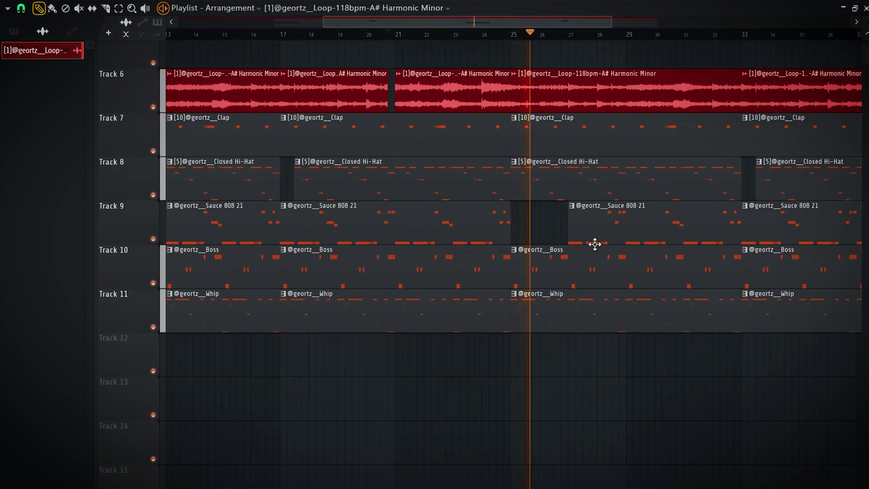
left_click(569, 231)
left_click_drag(568, 228, 510, 229)
left_click(523, 308)
left_click_drag(514, 311, 574, 312)
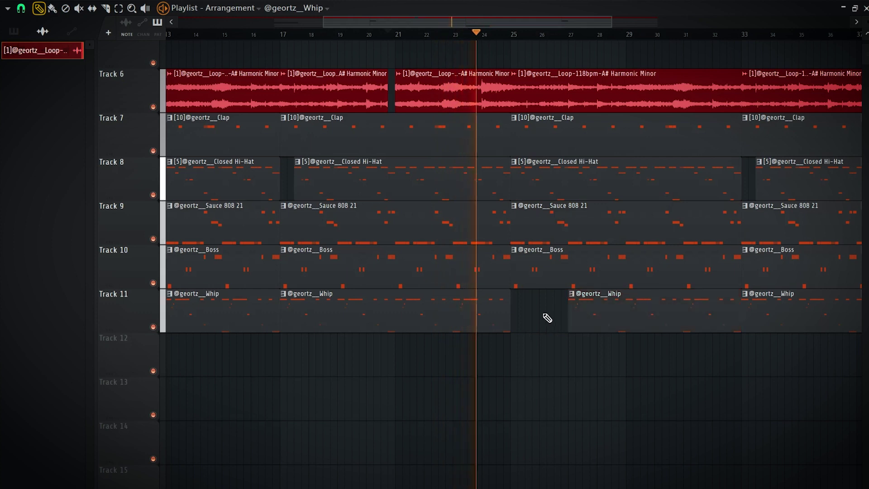
Trim the start of the bar 25 Boss clip on Track 10 to bar 29.
scroll(541, 294, "up", 3)
left_click(502, 279)
left_click_drag(497, 277, 679, 263)
scroll(600, 273, "down", 6)
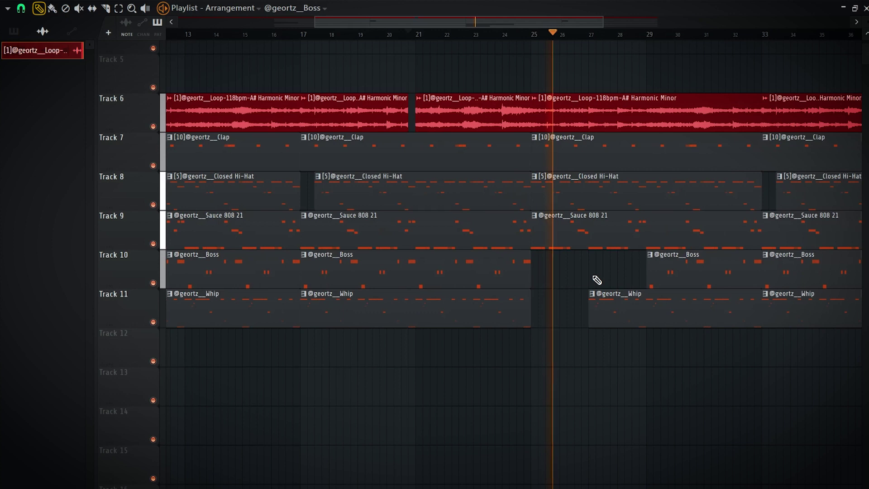
scroll(659, 290, "down", 2)
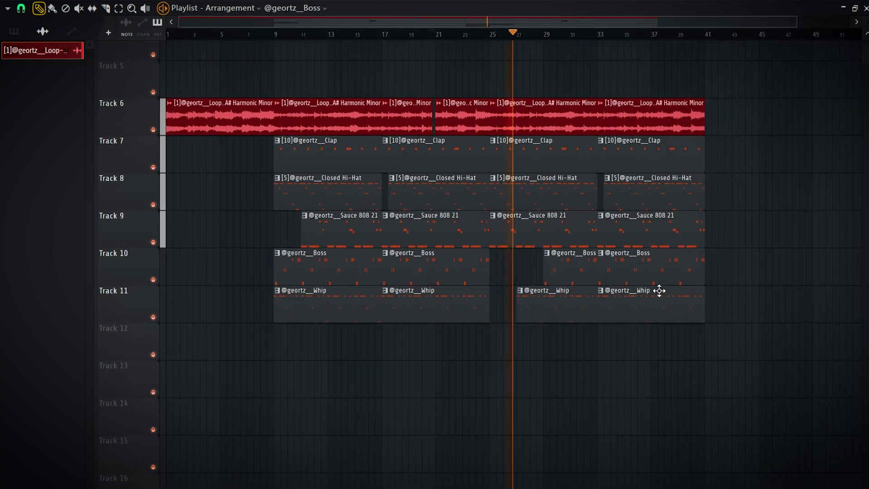
scroll(539, 287, "up", 2)
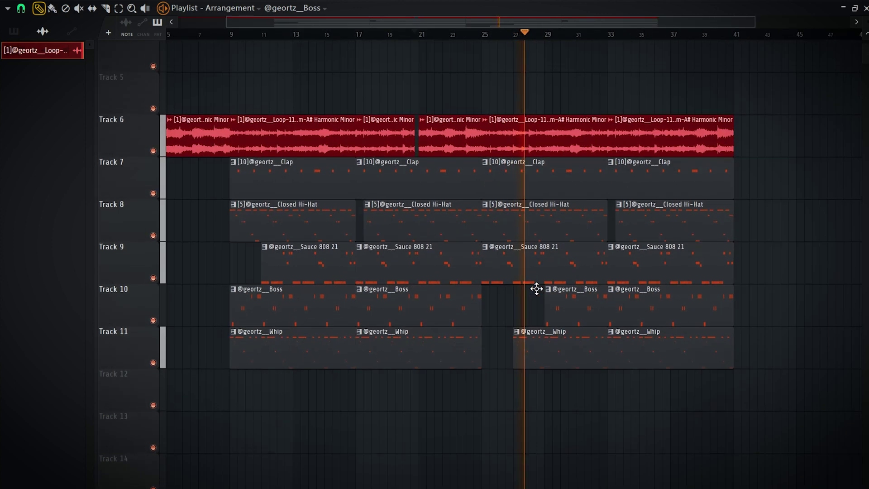
scroll(573, 324, "up", 3)
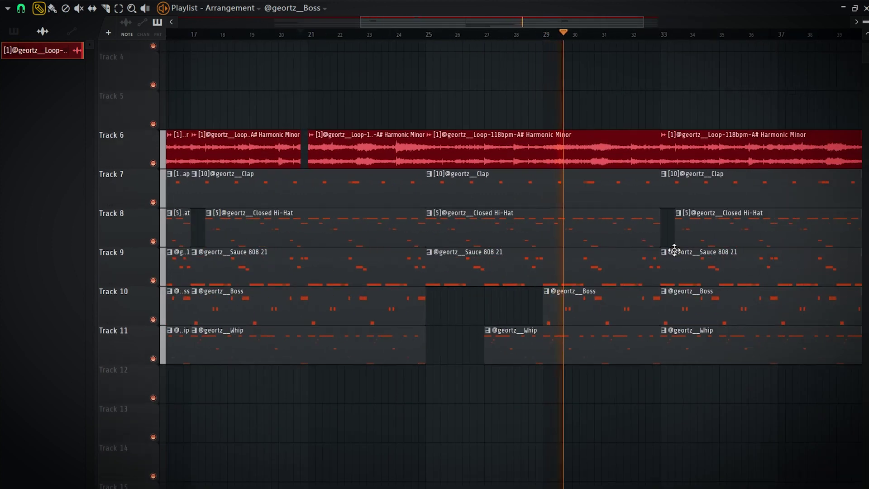
Trim the end of the last melody loop clip on Track 6 to a quarter bar before bar 41.
left_click_drag(673, 249, 549, 254)
scroll(533, 209, "up", 2)
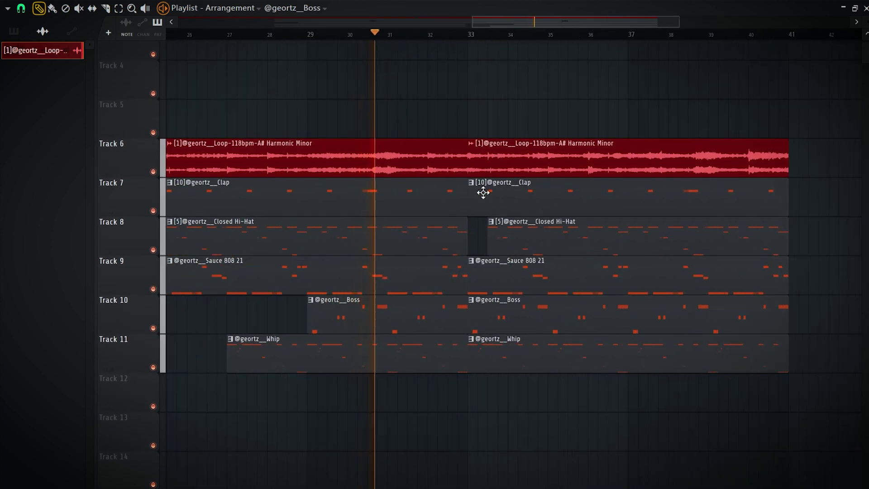
scroll(508, 182, "down", 1)
scroll(751, 159, "up", 3)
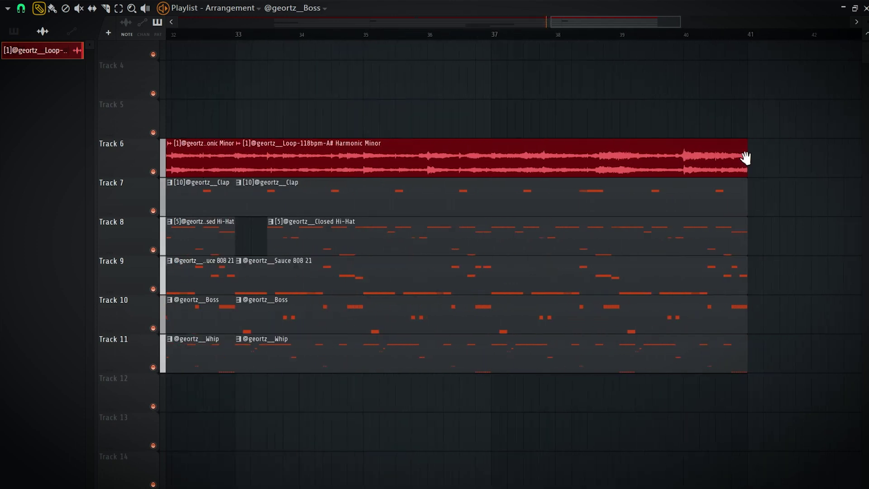
left_click_drag(692, 139, 547, 128)
scroll(541, 125, "down", 7)
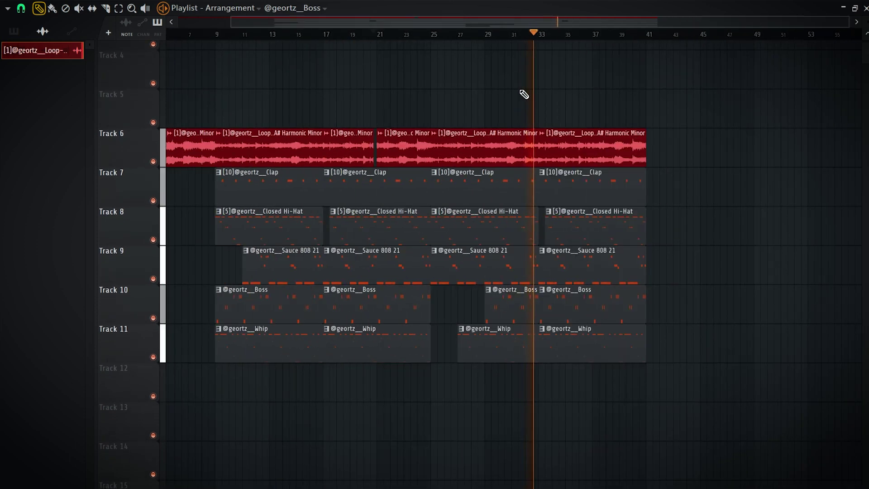
scroll(643, 116, "up", 3)
left_click_drag(660, 94, 544, 110)
scroll(719, 108, "down", 1)
scroll(720, 107, "up", 3)
left_click(628, 36)
scroll(654, 118, "up", 3)
scroll(533, 192, "up", 3)
key("space")
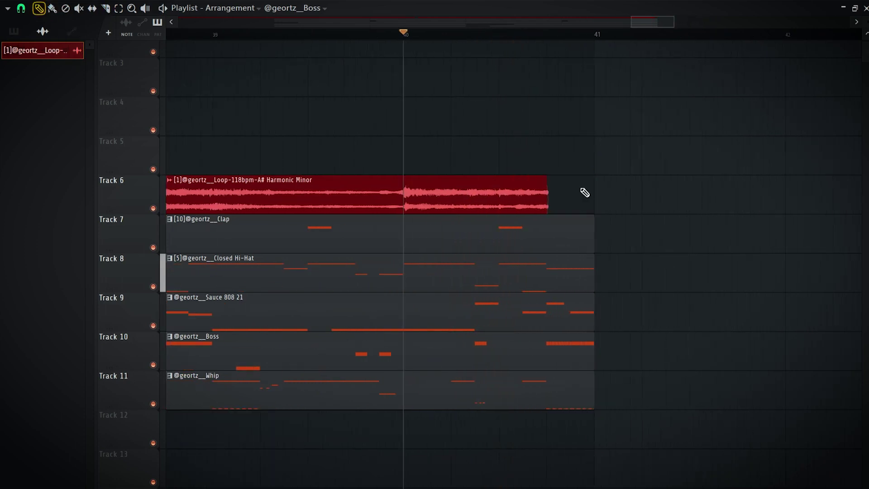
Select the whole arrangement and duplicate it twice so that it fills the playlist through bar 120.
scroll(588, 186, "down", 6)
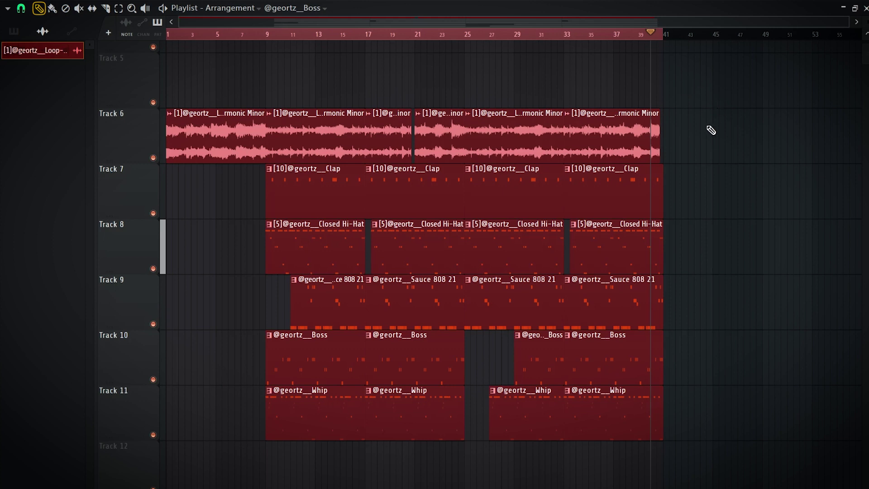
key("ctrl+b")
key("ctrl+b")
scroll(551, 120, "down", 1)
scroll(551, 120, "down", 4)
key("ctrl+a")
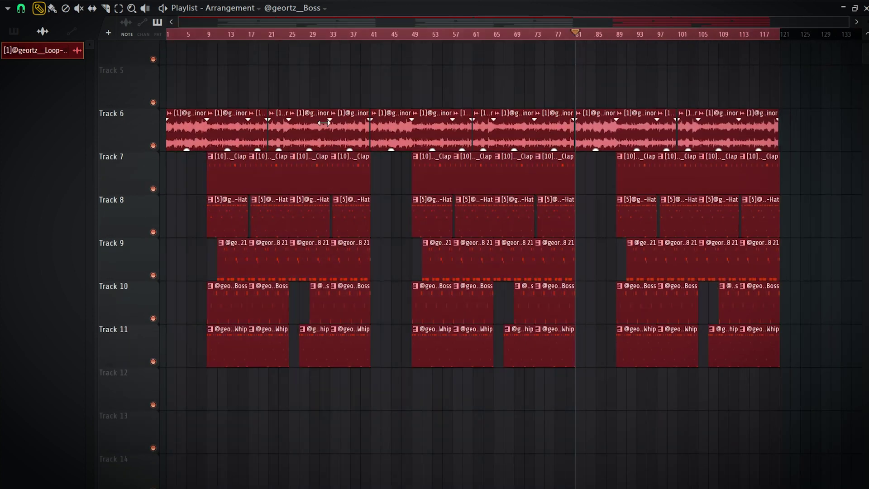
Show the audio clips in the picker and play the extended arrangement from bar 1.
left_click(45, 32)
scroll(316, 90, "up", 2)
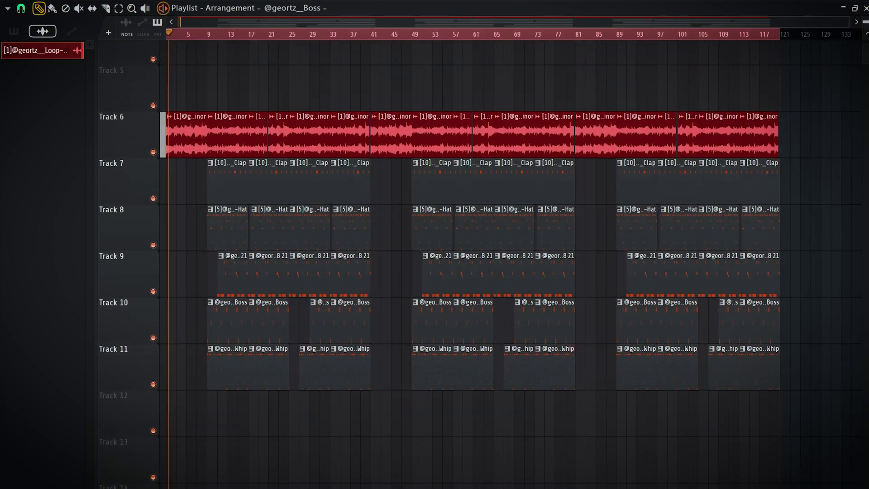
scroll(452, 244, "down", 2)
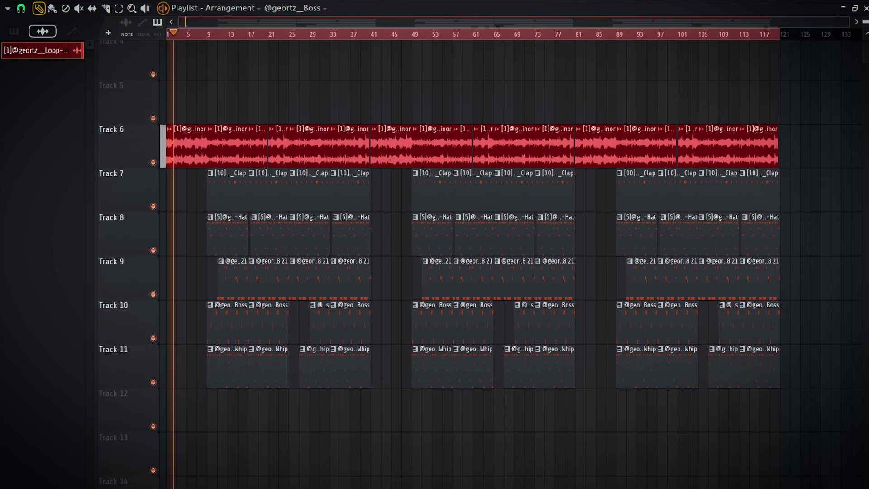